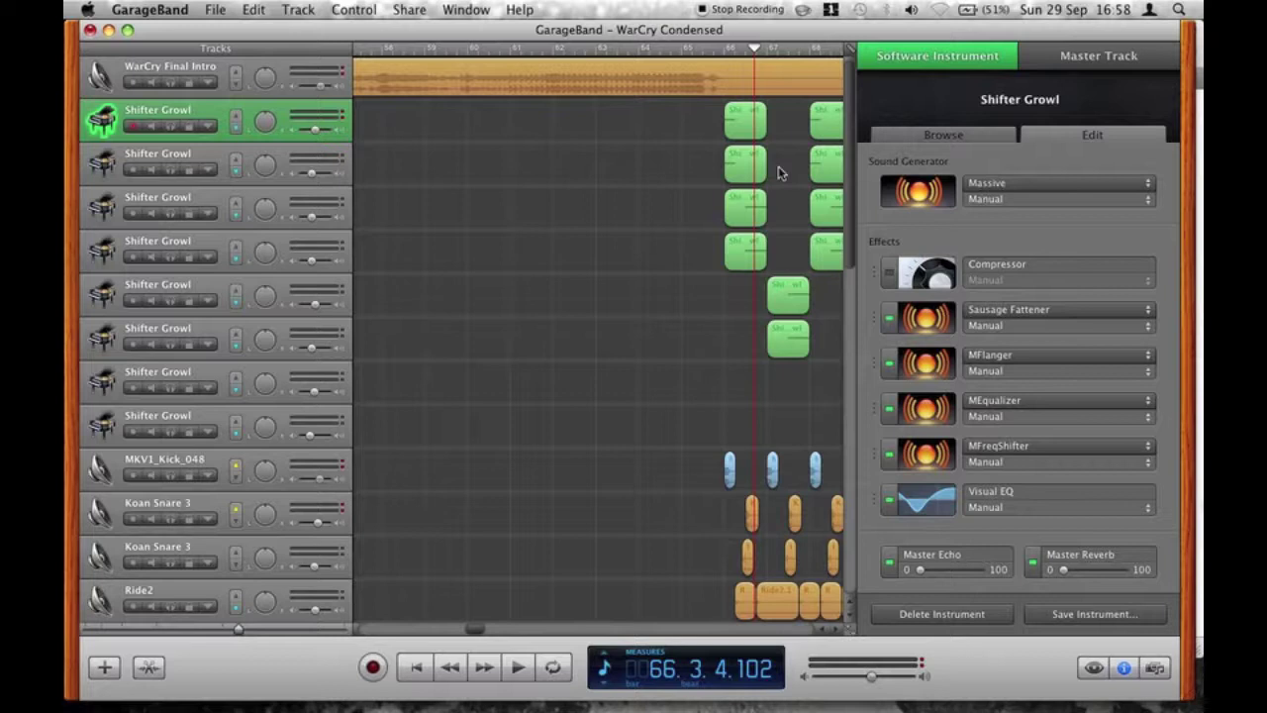
Play the drop from measure 64 to about measure 70, then stop and return to its start in the timeline.
mouse_move(639, 49)
mouse_down()
mouse_move(674, 51)
mouse_move(640, 61)
mouse_up()
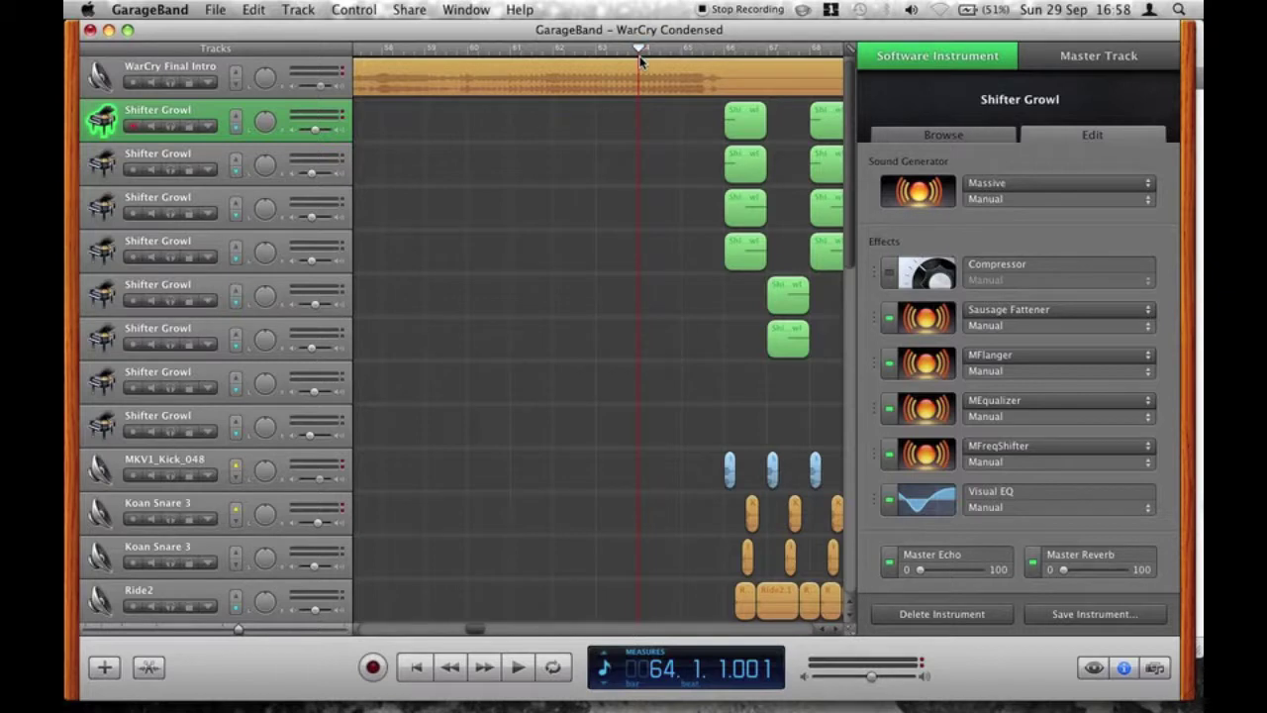
key(space)
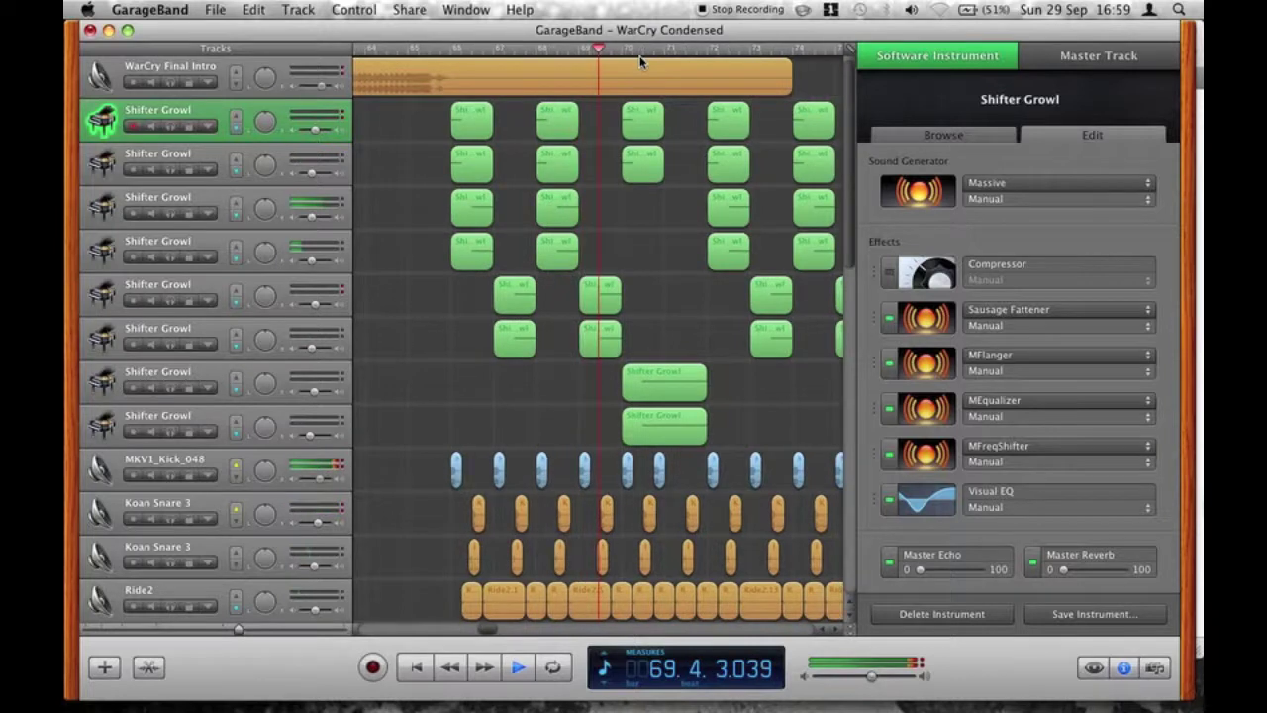
key(space)
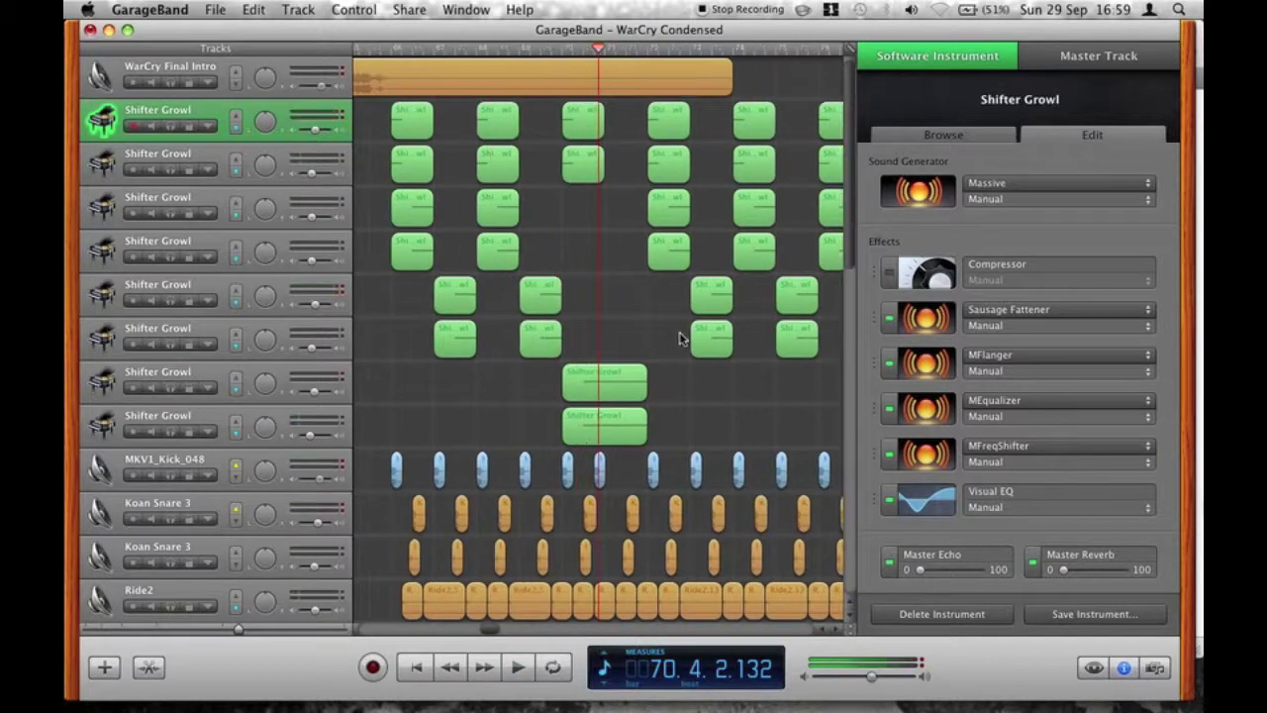
scroll(679, 337, left, 5)
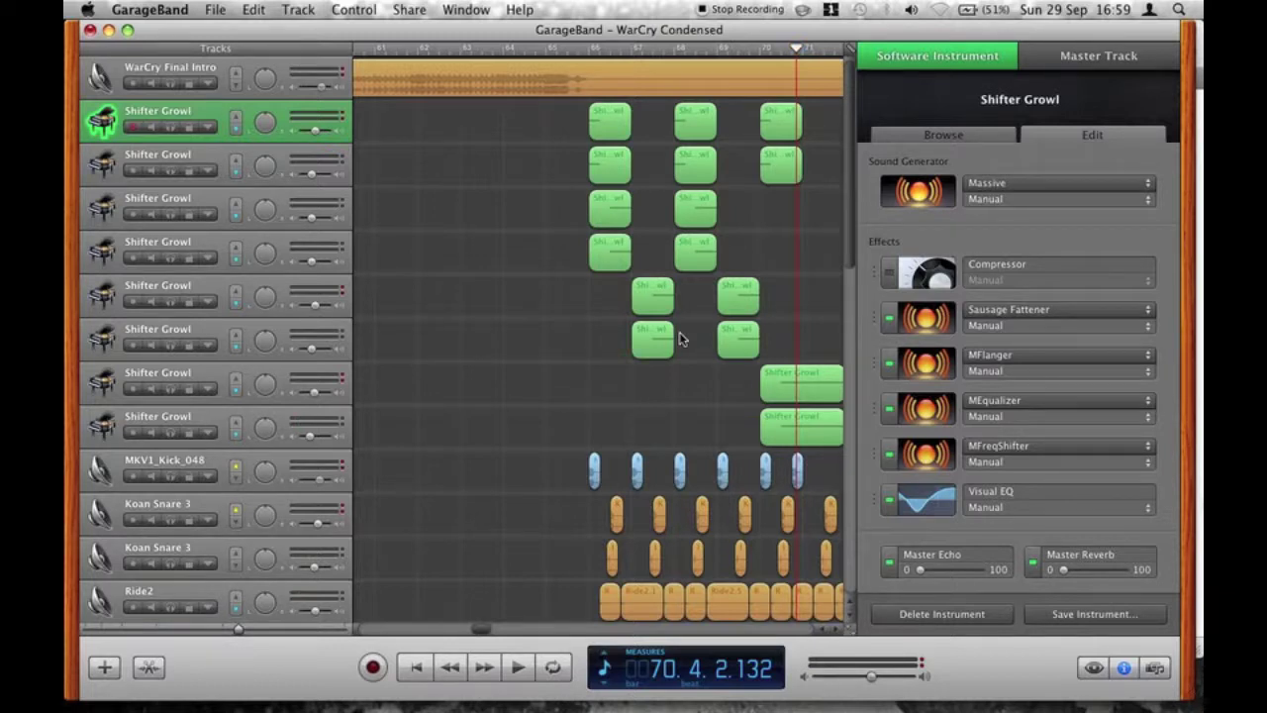
Solo the first two Shifter Growl tracks and compare their instrument and effect chains.
click(170, 127)
click(170, 170)
scroll(527, 121, right, 3)
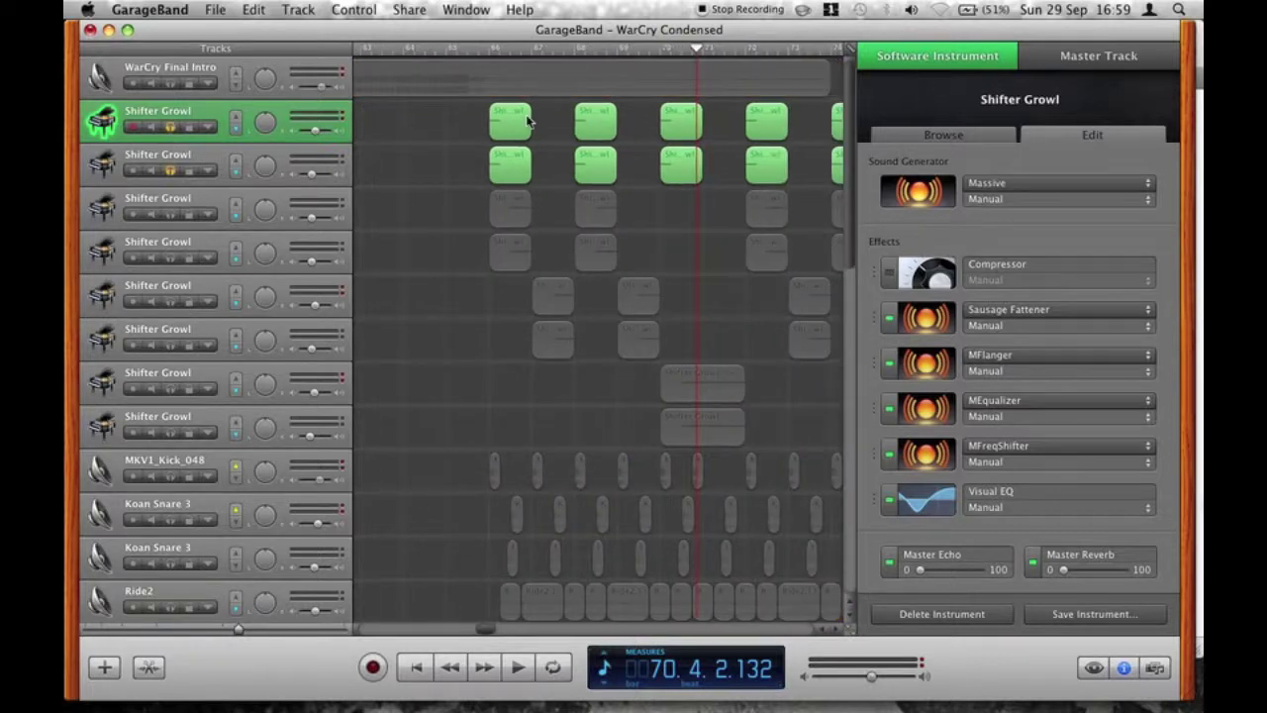
click(191, 156)
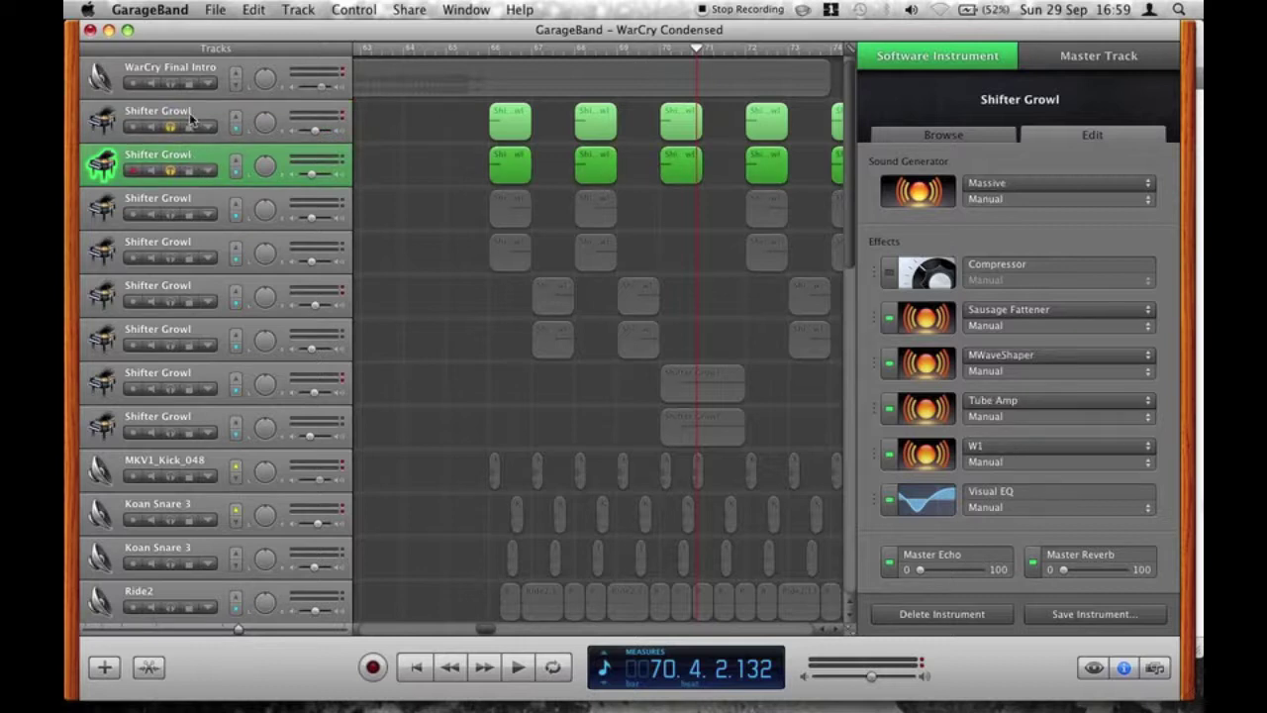
click(191, 111)
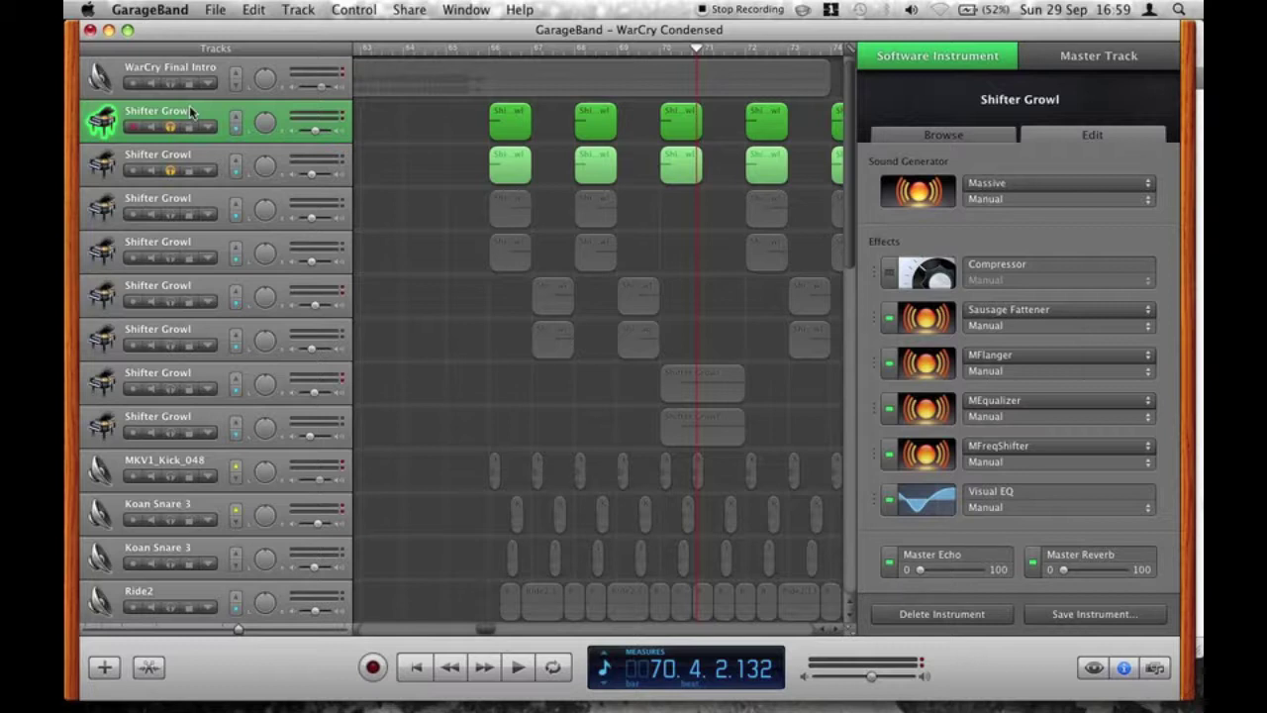
Examine the first Shifter Growl track's Massive patch, covering the modulation oscillator, OSC and Voicing pages, FX2 and EQ.
click(931, 201)
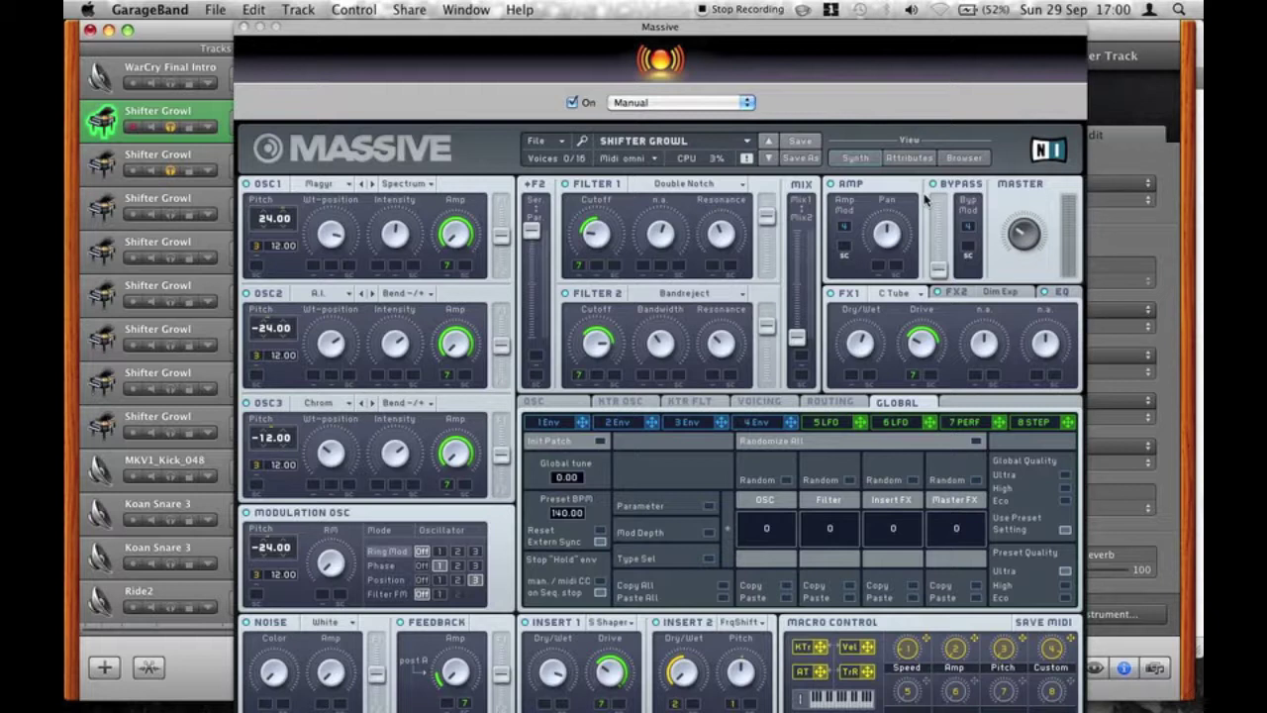
click(383, 566)
click(386, 579)
click(387, 593)
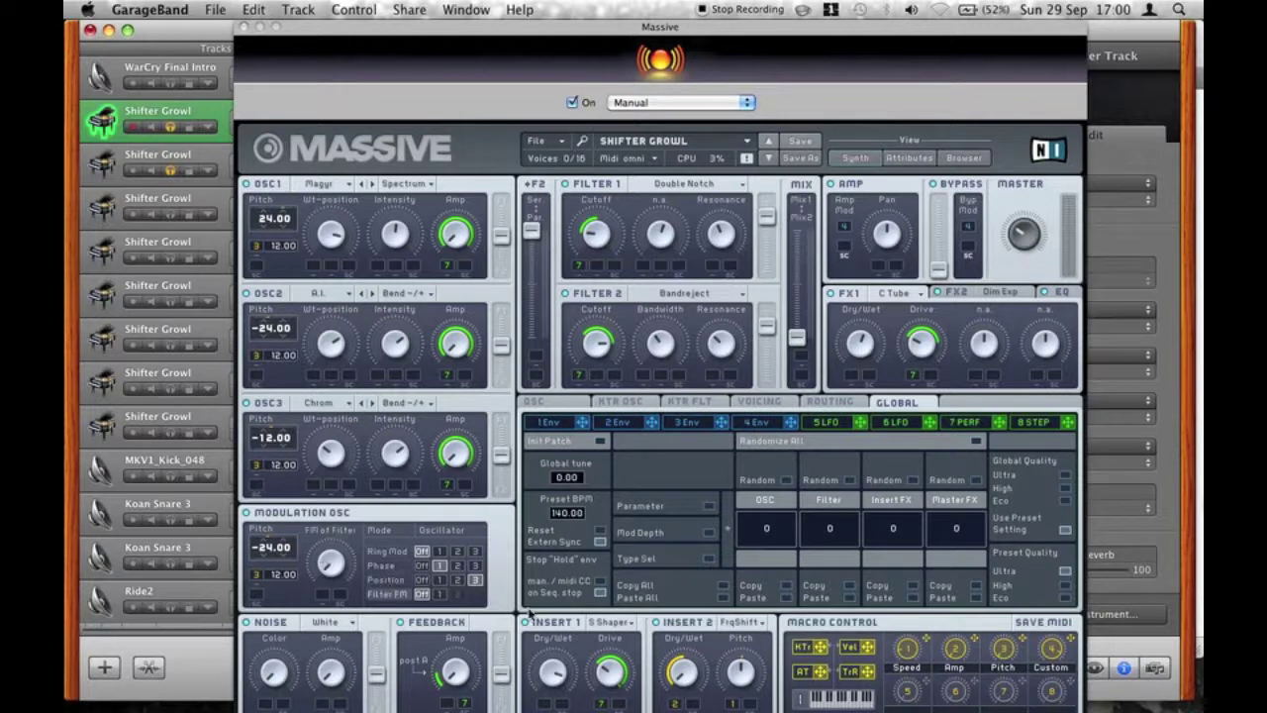
click(560, 403)
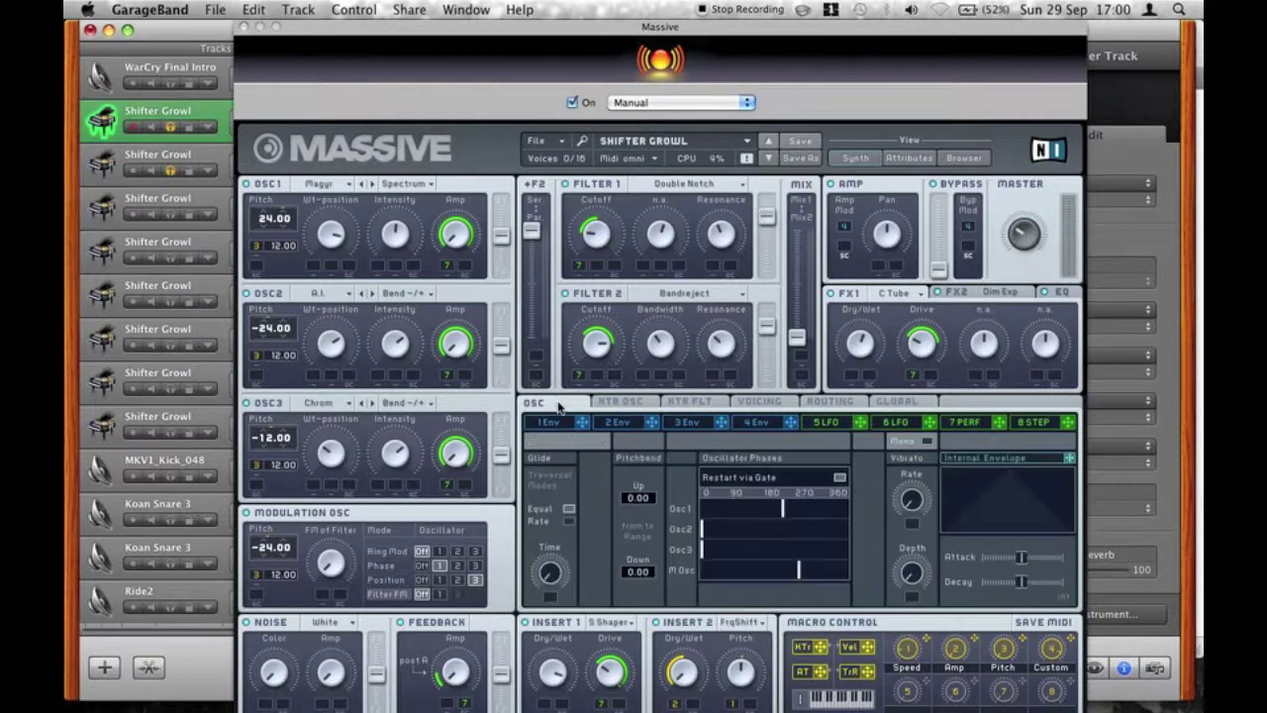
click(777, 406)
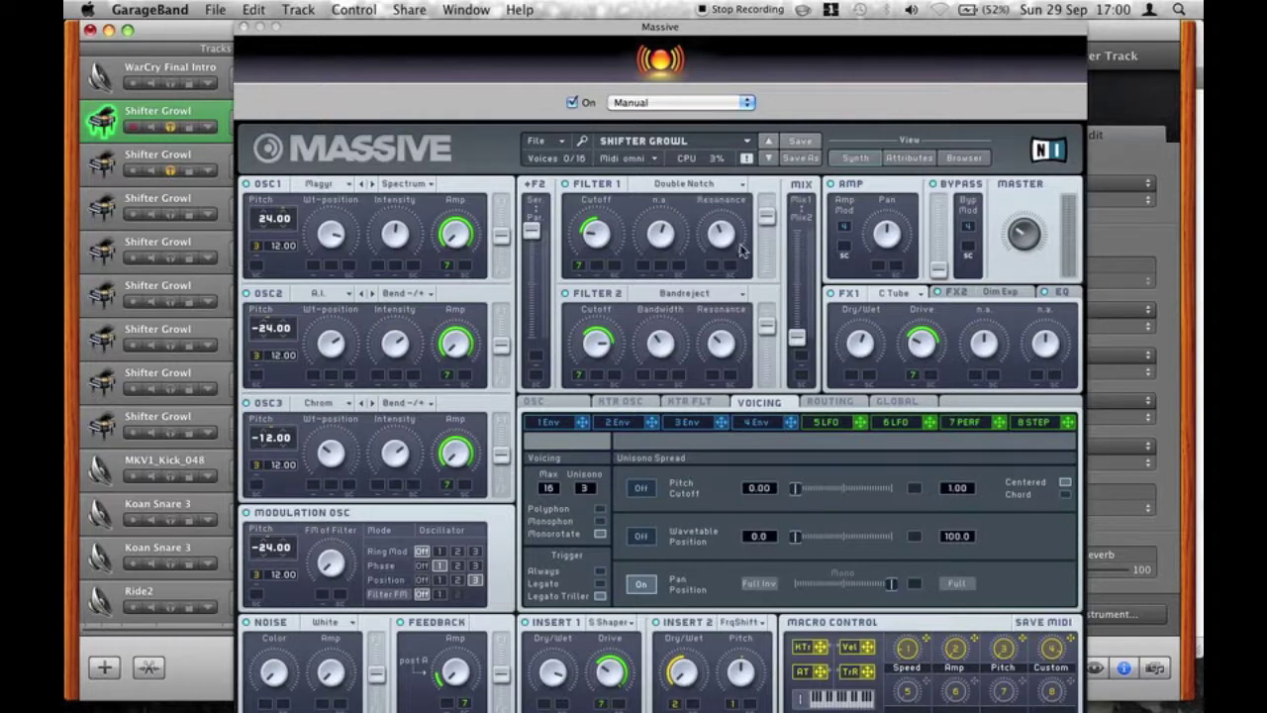
click(986, 298)
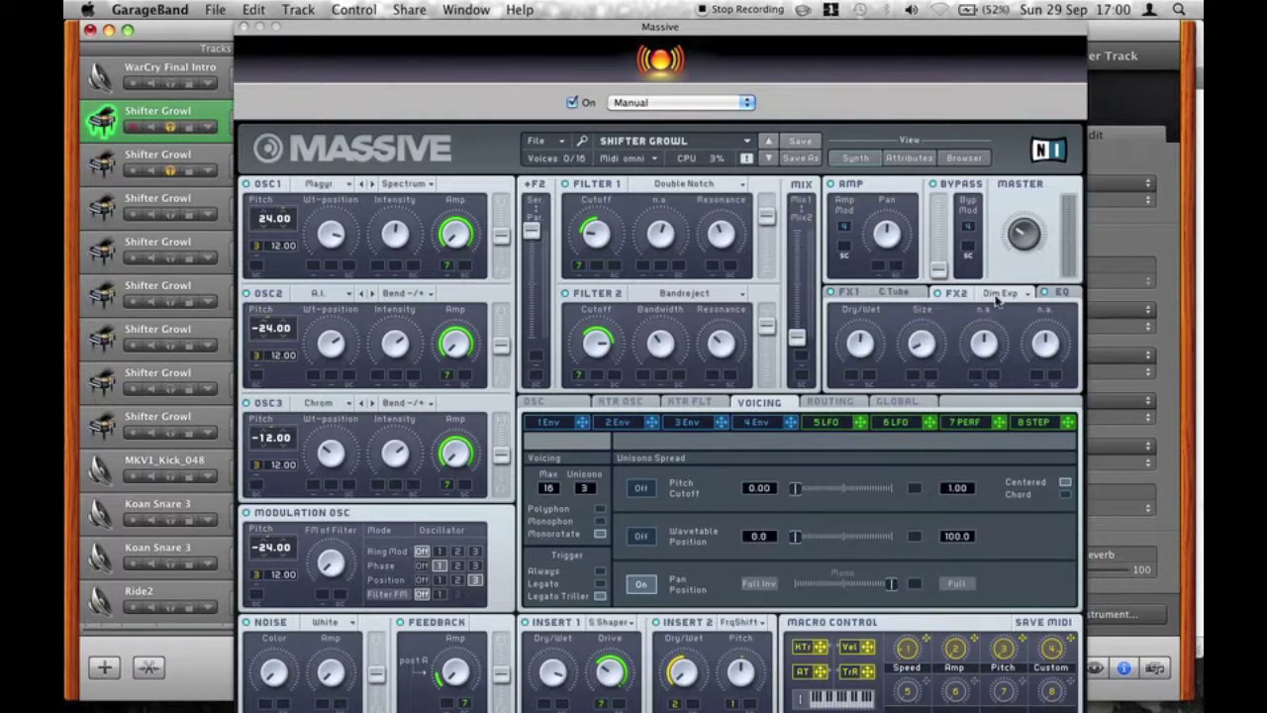
click(1065, 294)
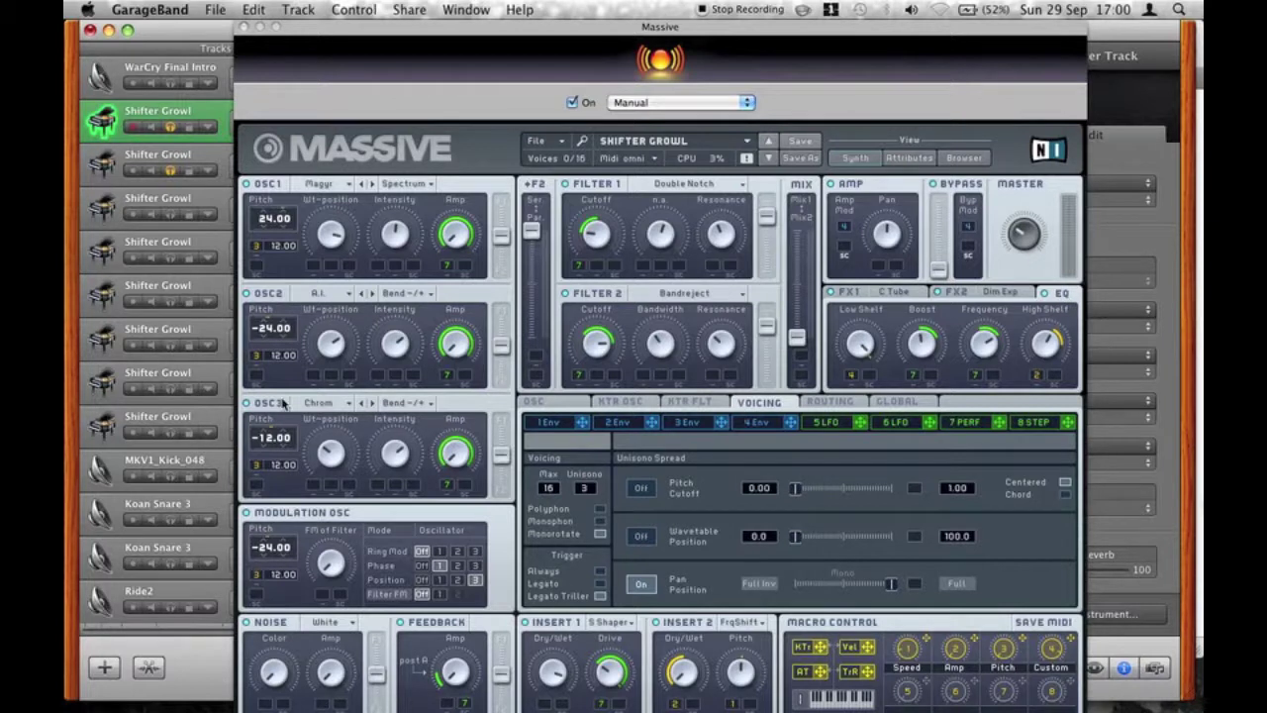
click(246, 28)
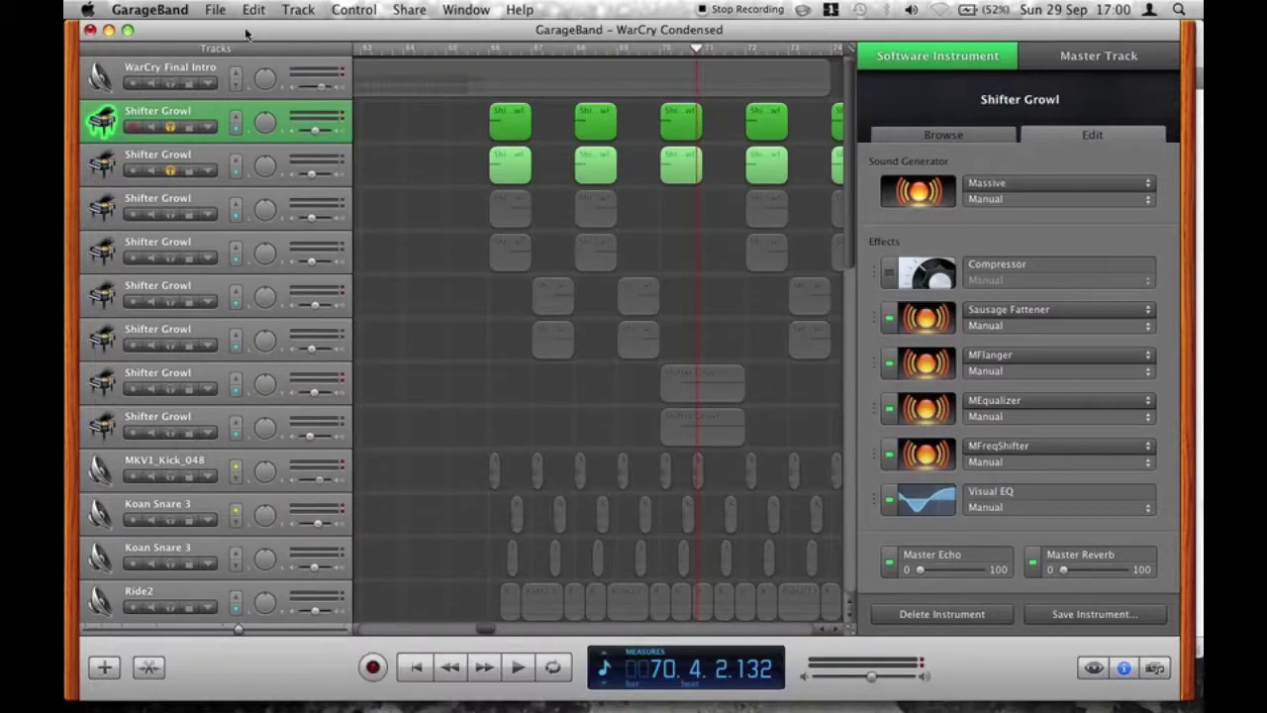
Bring up the Musical Typing keyboard while viewing the Massive patch, then close the synth window.
click(918, 198)
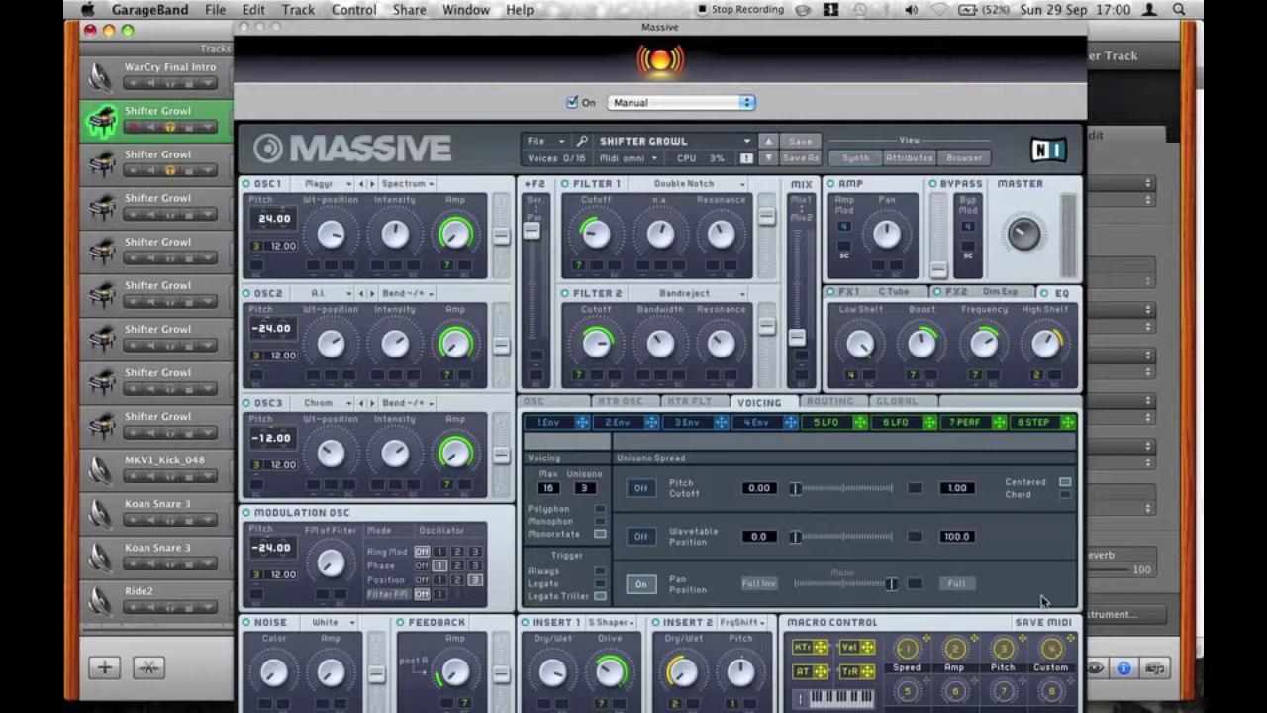
key(super+shift+k)
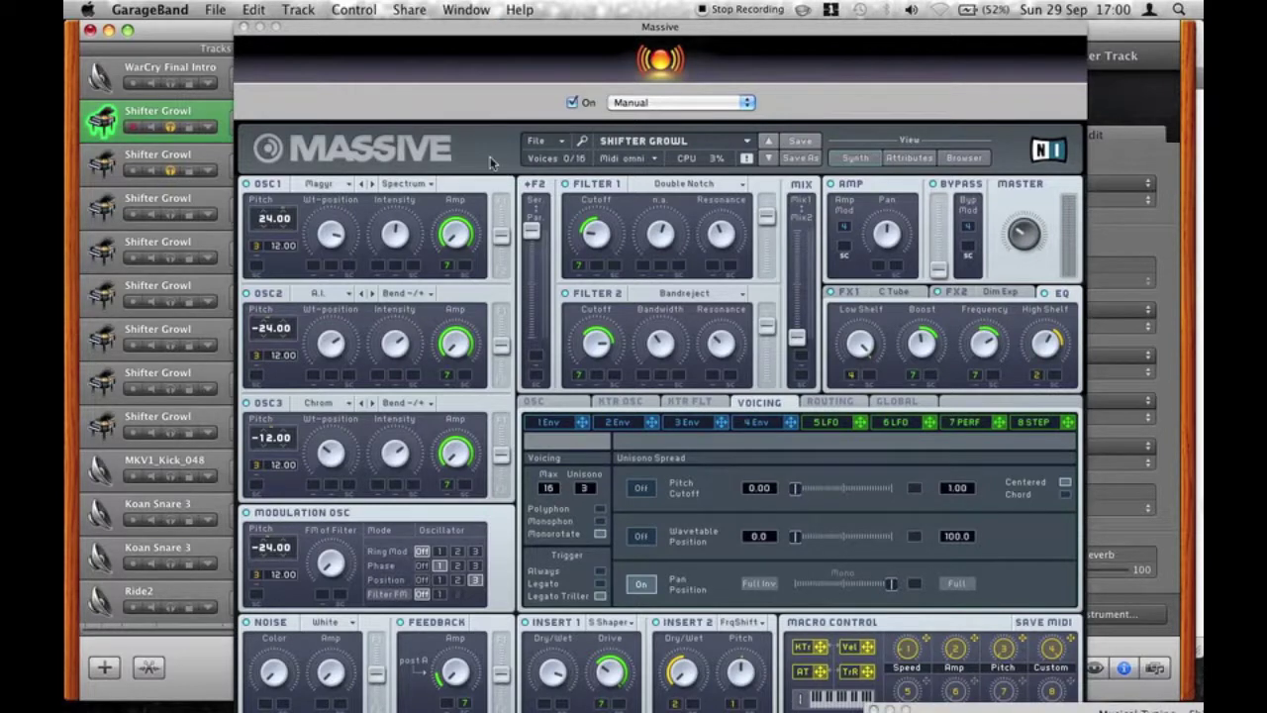
click(246, 27)
Solo the third to sixth Shifter Growl tracks as well and play the growls from measure 65, beat 4.
click(481, 50)
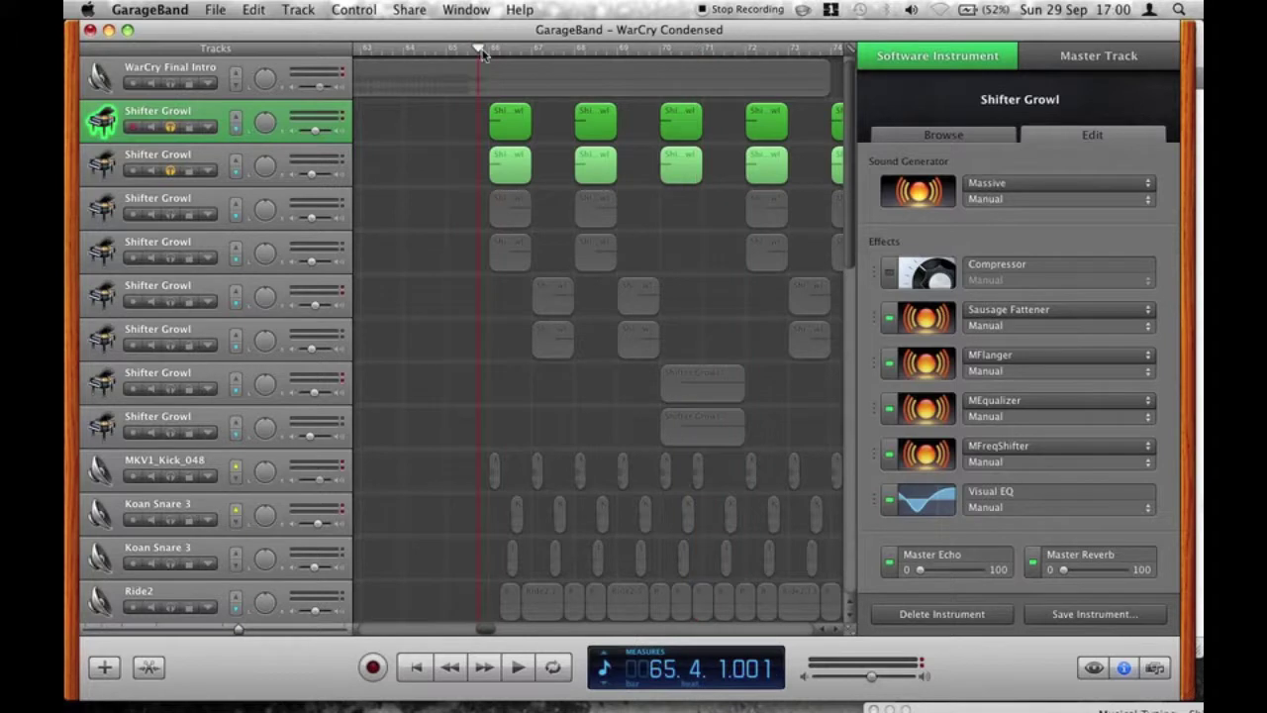
click(171, 214)
click(170, 259)
click(170, 301)
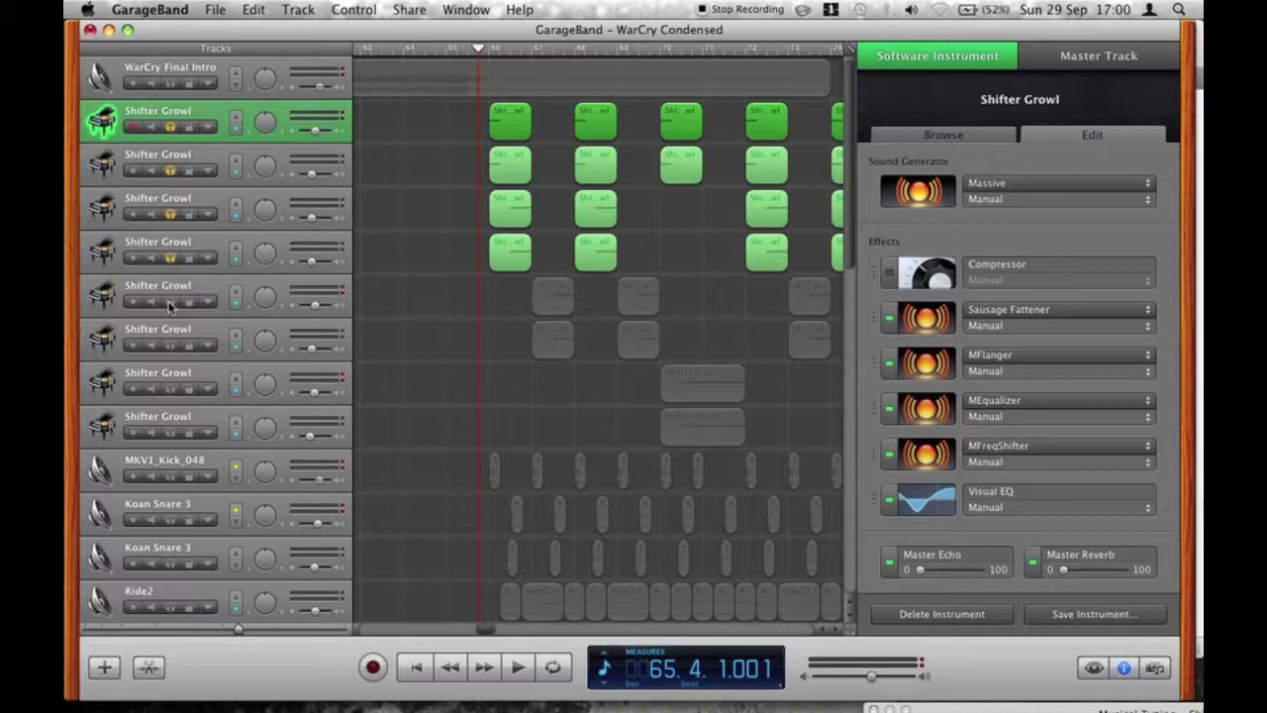
click(171, 344)
key(space)
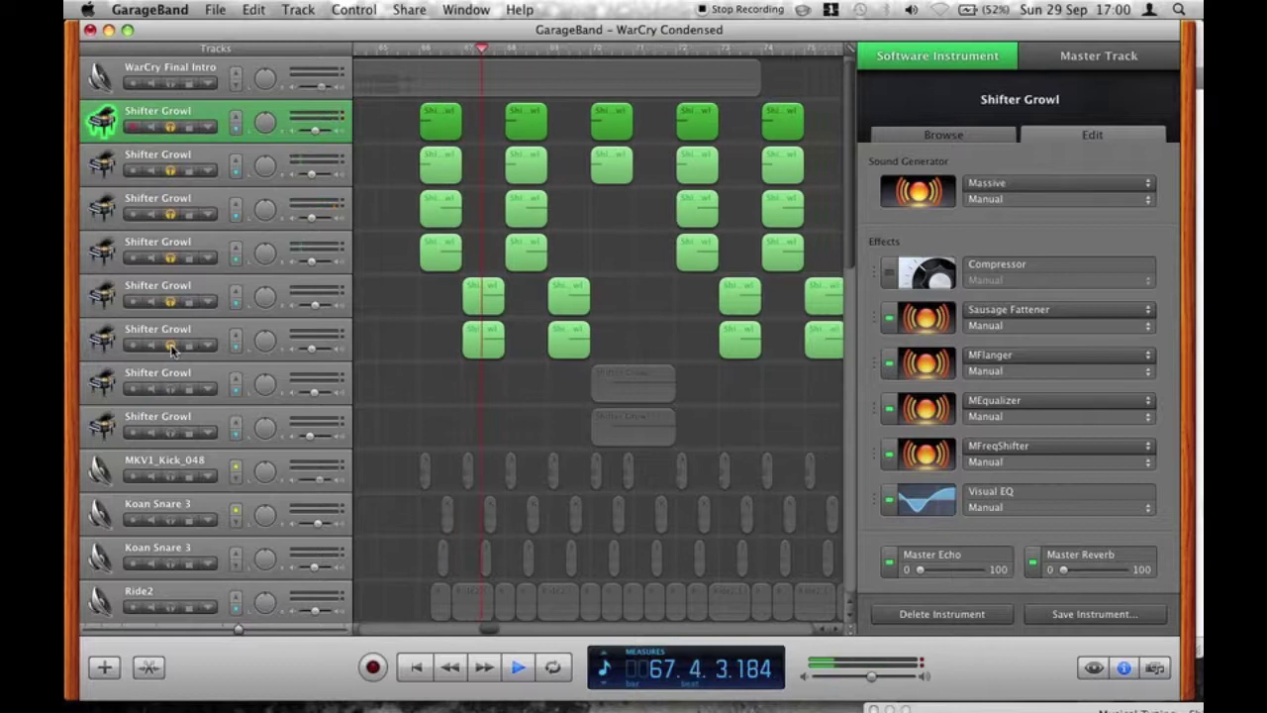
Clear the solo on all six Shifter Growl tracks and solo only the first one.
click(171, 126)
click(170, 170)
click(170, 213)
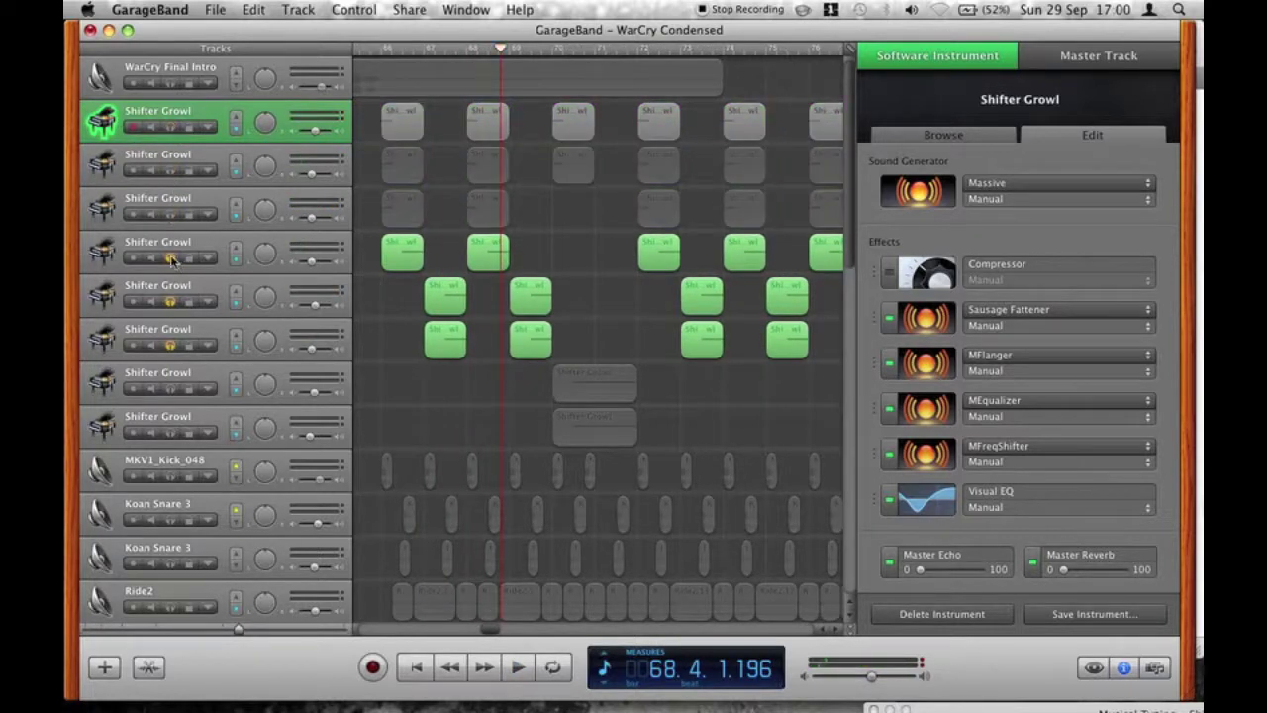
click(170, 258)
click(170, 301)
click(172, 346)
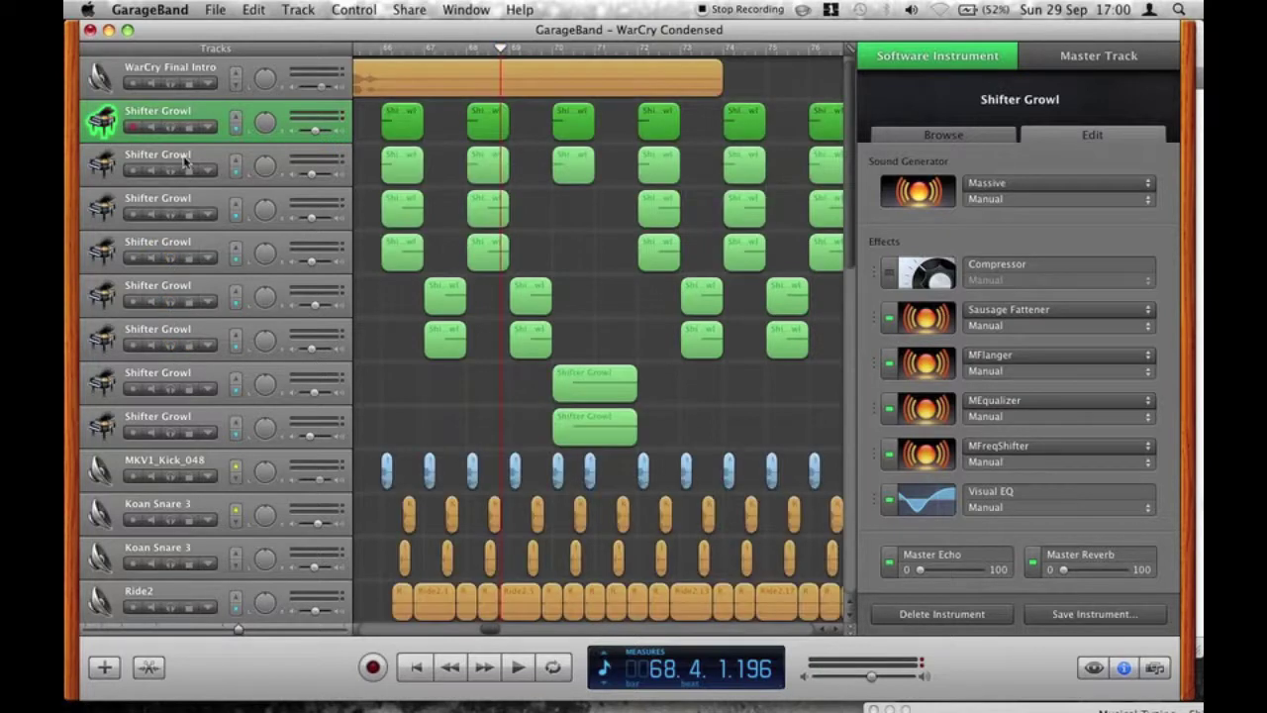
click(170, 126)
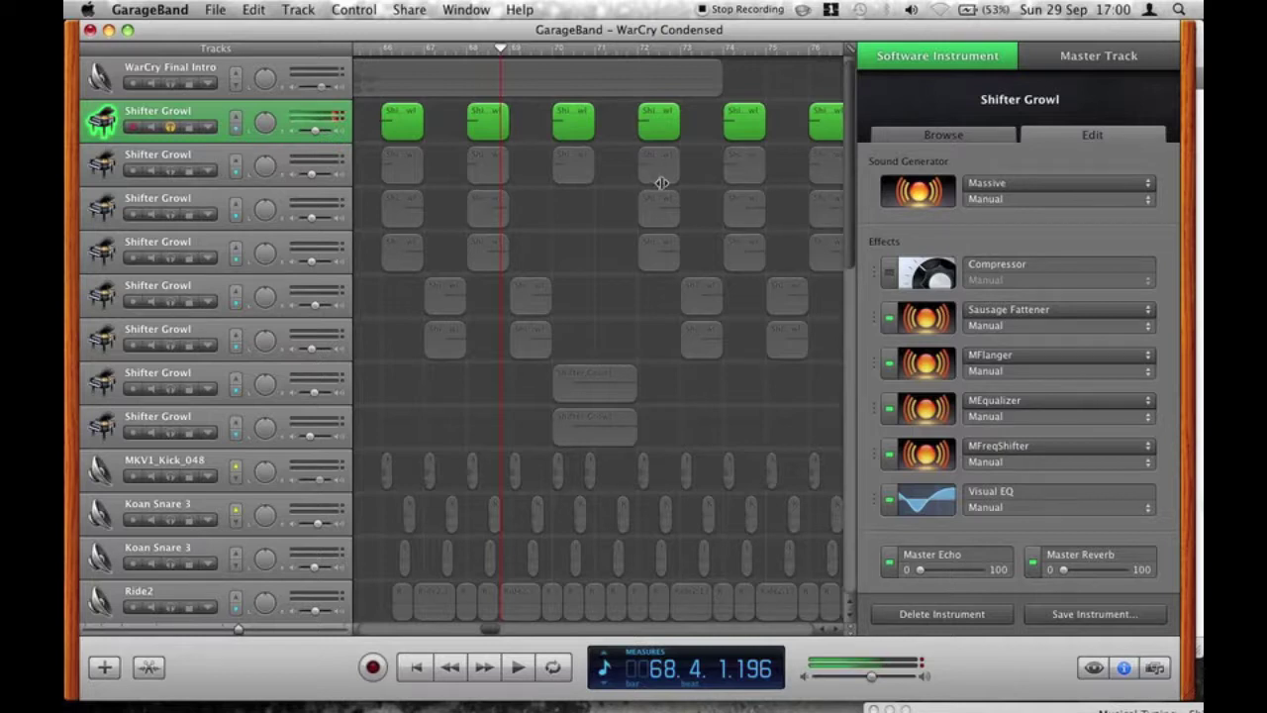
Switch off Sausage Fattener, MFlanger, MEqualizer, MFreqShifter and Visual EQ on the first Shifter Growl track and view its dry Massive patch.
click(889, 319)
click(889, 365)
click(889, 410)
click(889, 458)
click(889, 499)
click(919, 190)
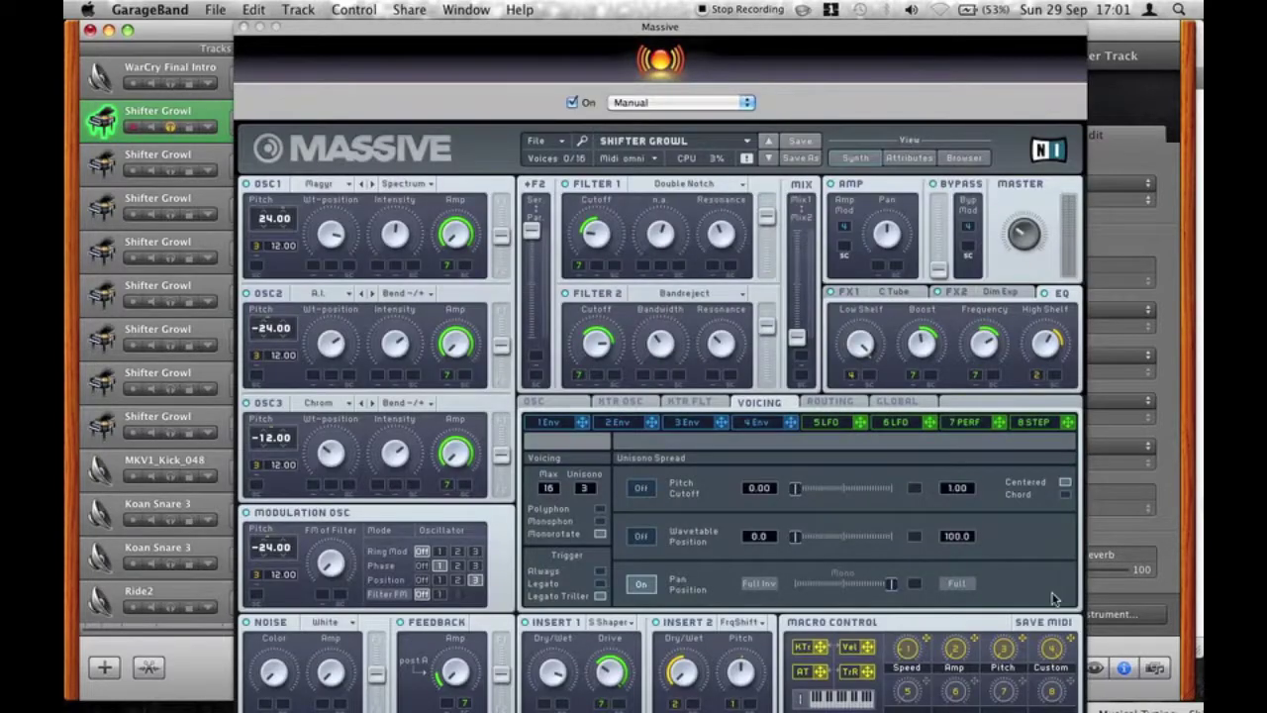
click(244, 27)
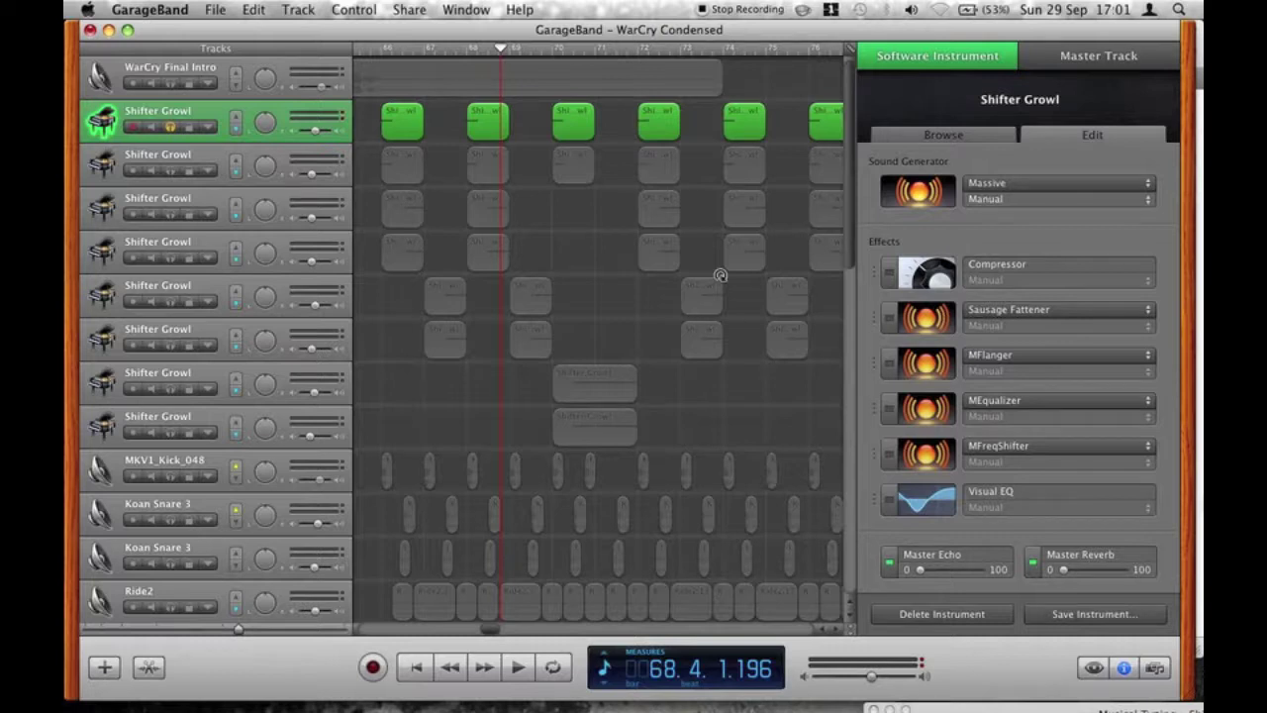
Switch Sausage Fattener back on and review its Fatness, Color and Gain settings.
click(889, 318)
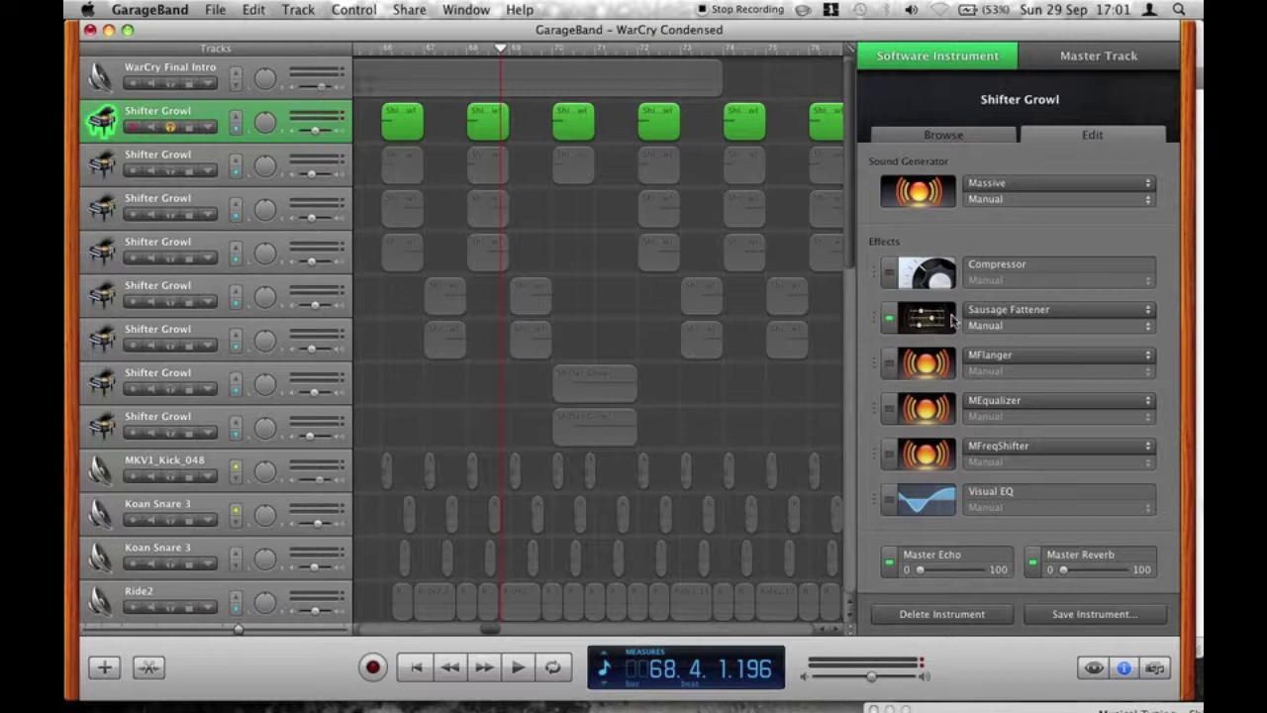
click(931, 318)
drag(479, 33, 409, 113)
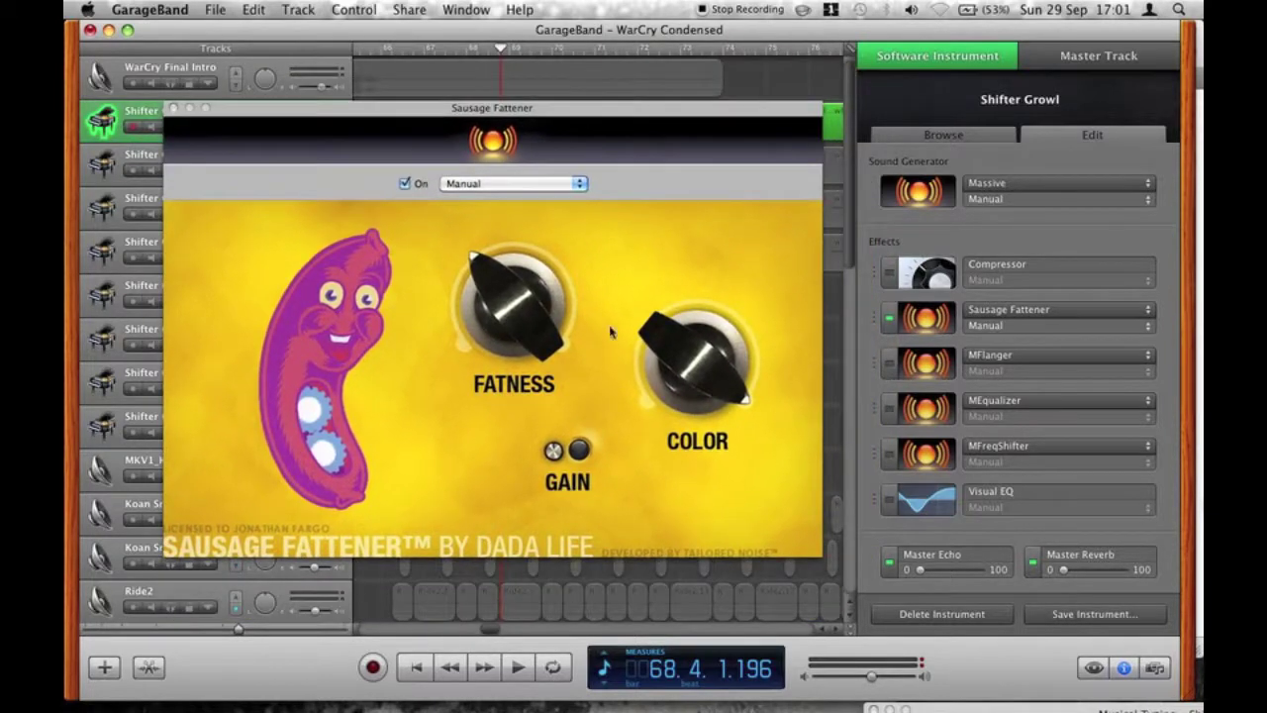
mouse_move(511, 313)
mouse_move(699, 344)
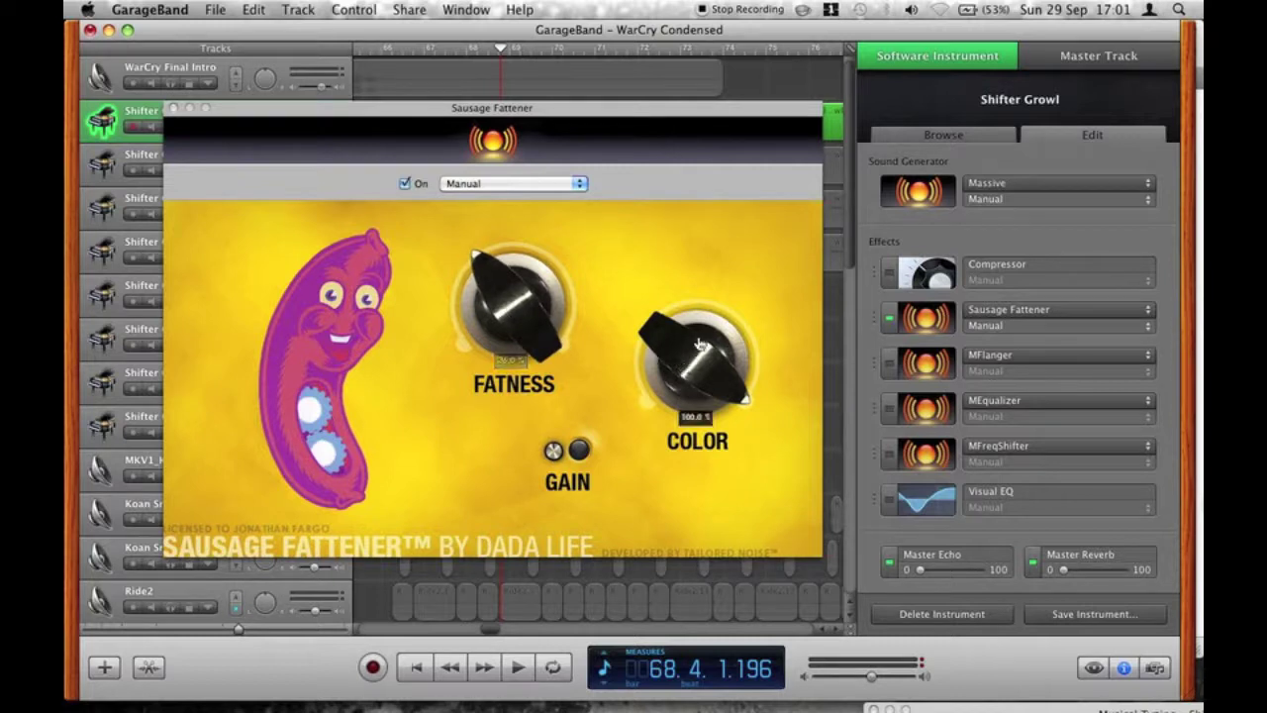
mouse_move(553, 450)
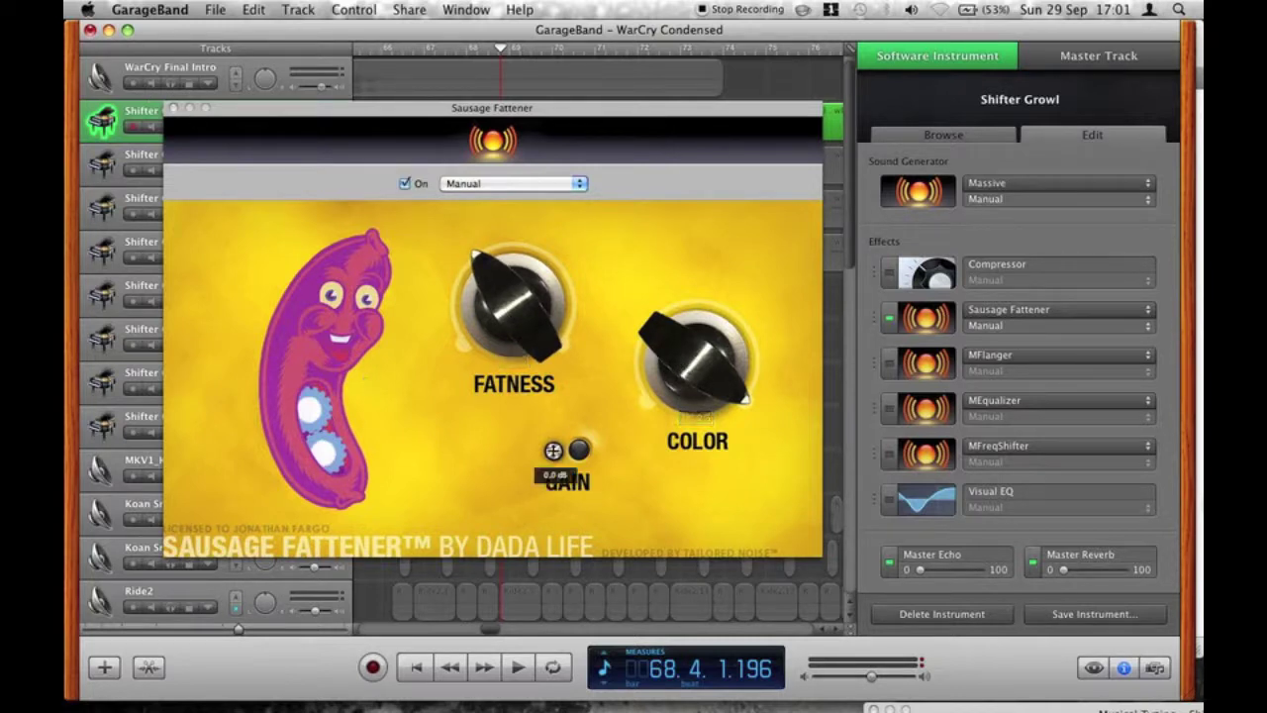
drag(553, 451, 552, 449)
click(173, 108)
Switch MFlanger back on, comparing the sound with and without it and reviewing its rate and shape settings.
click(888, 363)
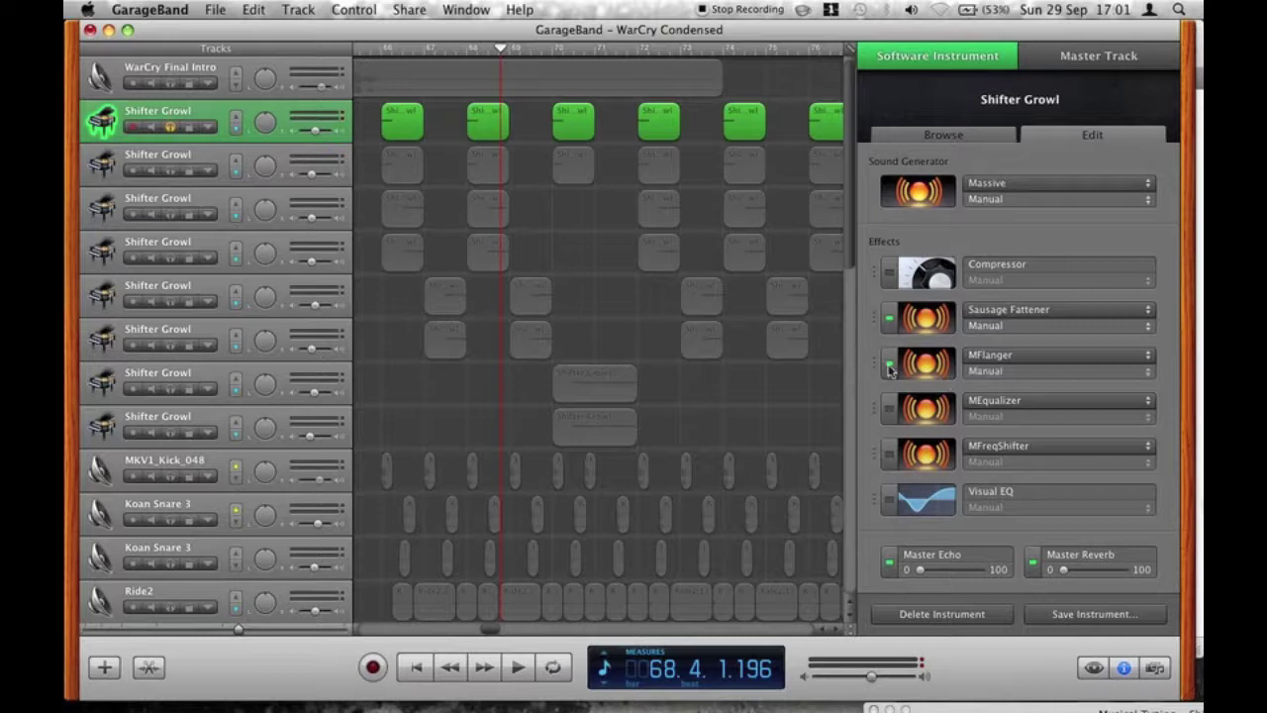
click(911, 368)
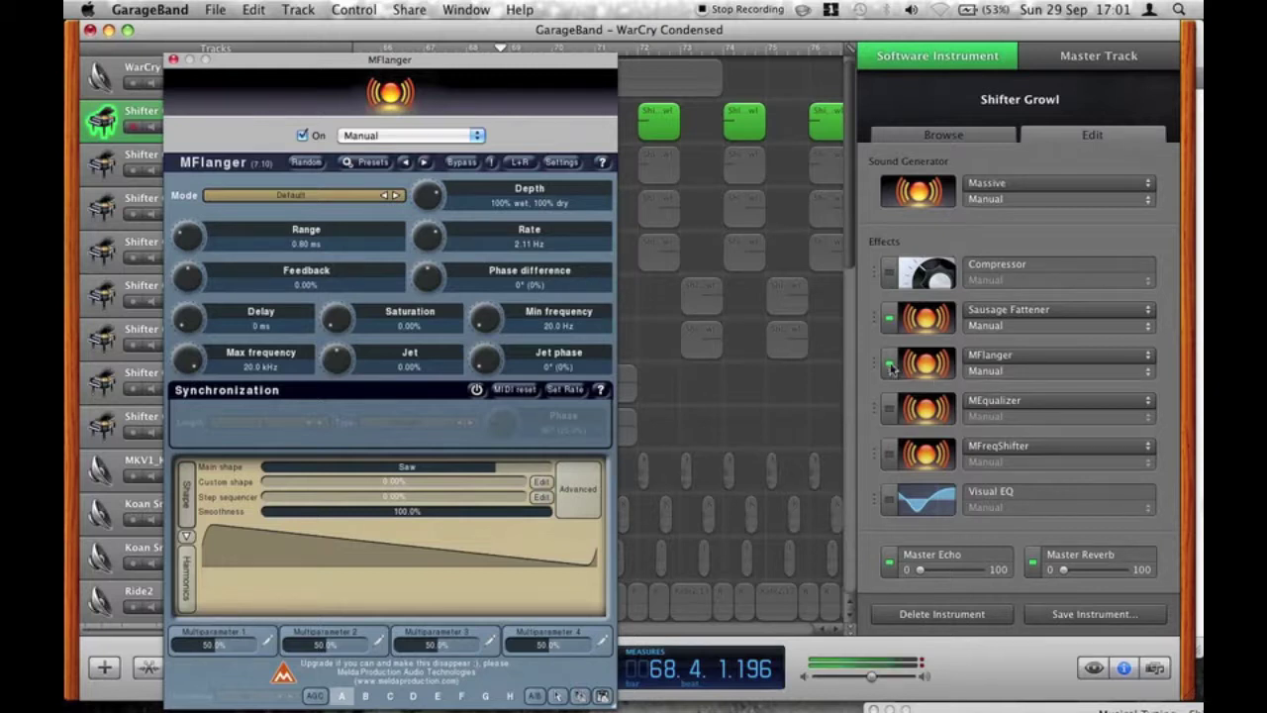
click(887, 364)
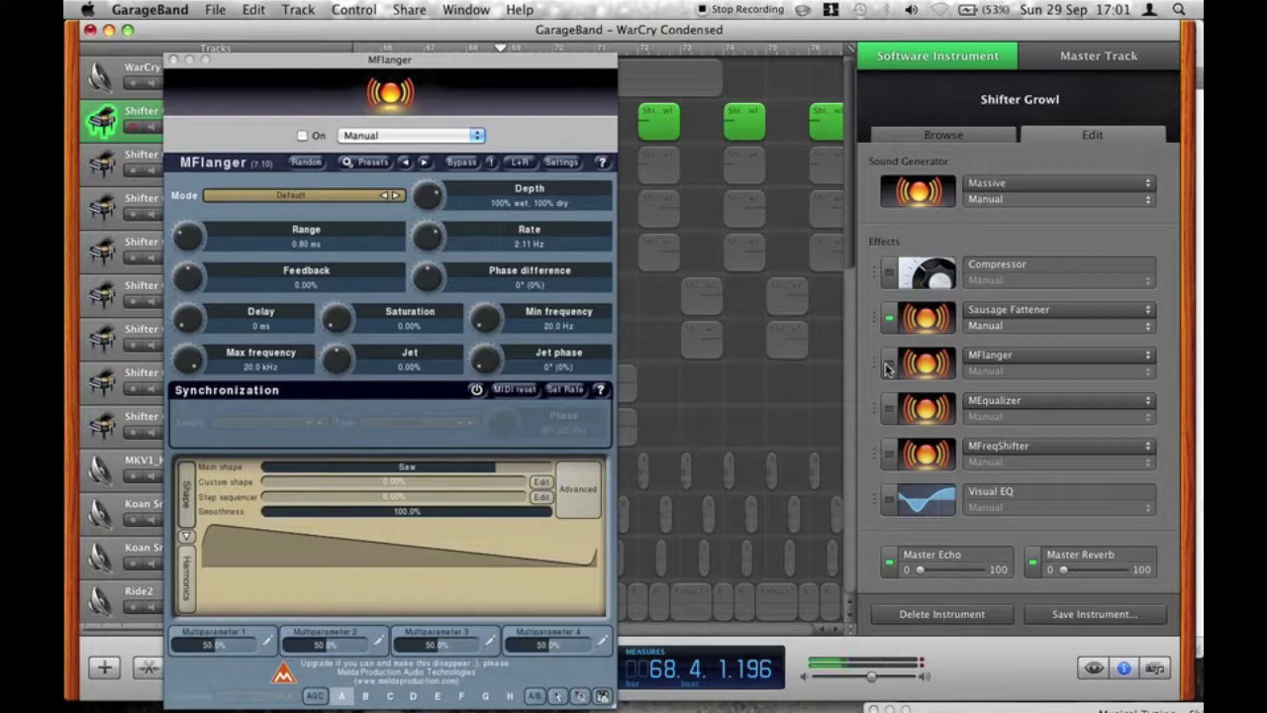
click(887, 364)
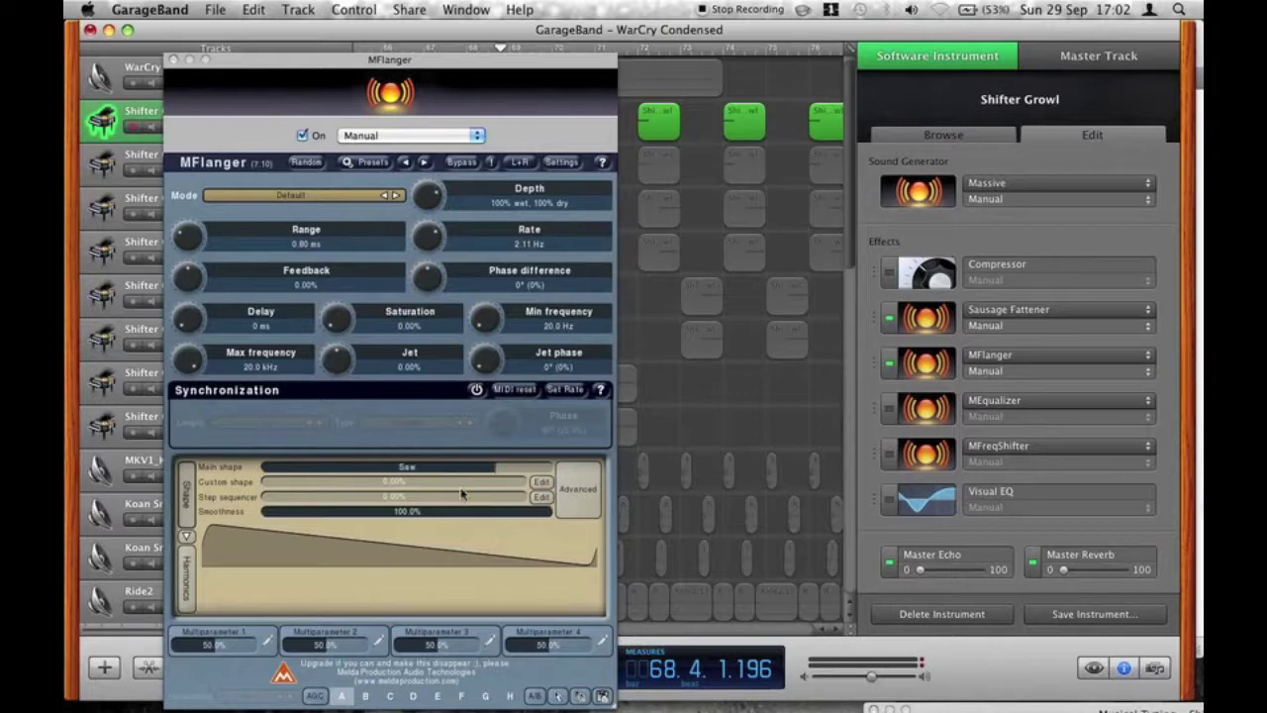
drag(386, 515, 572, 507)
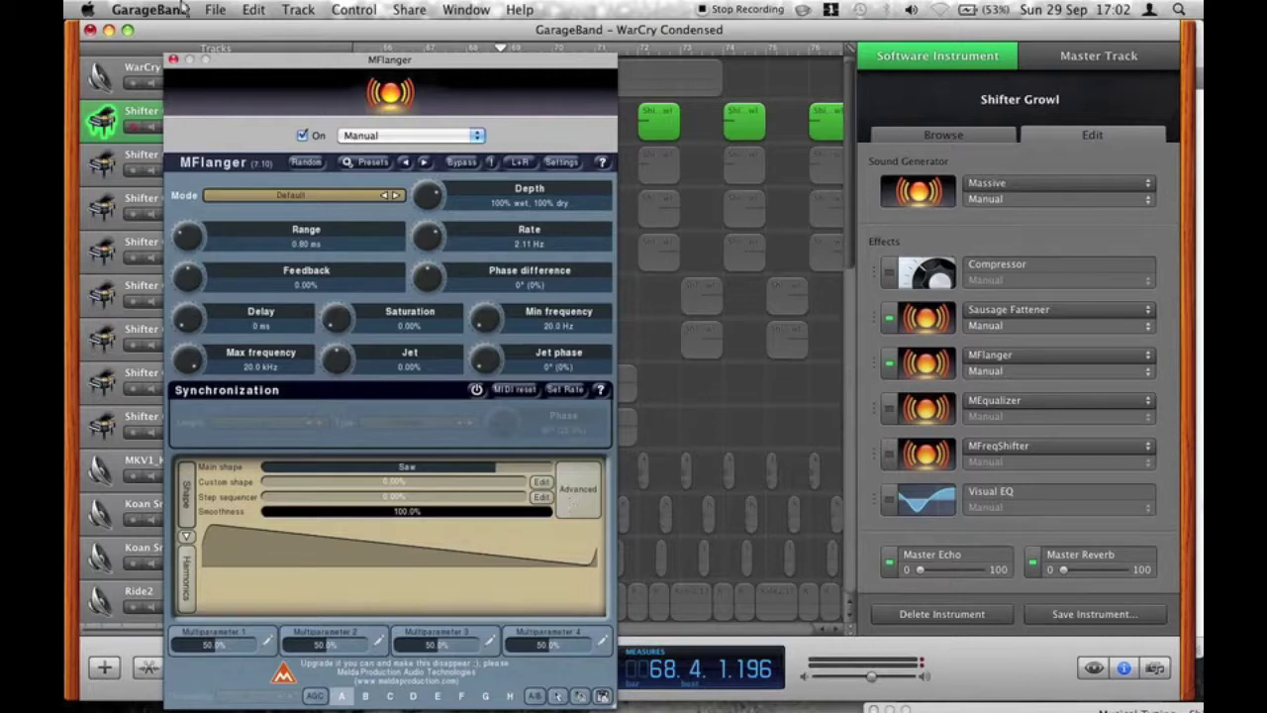
click(173, 59)
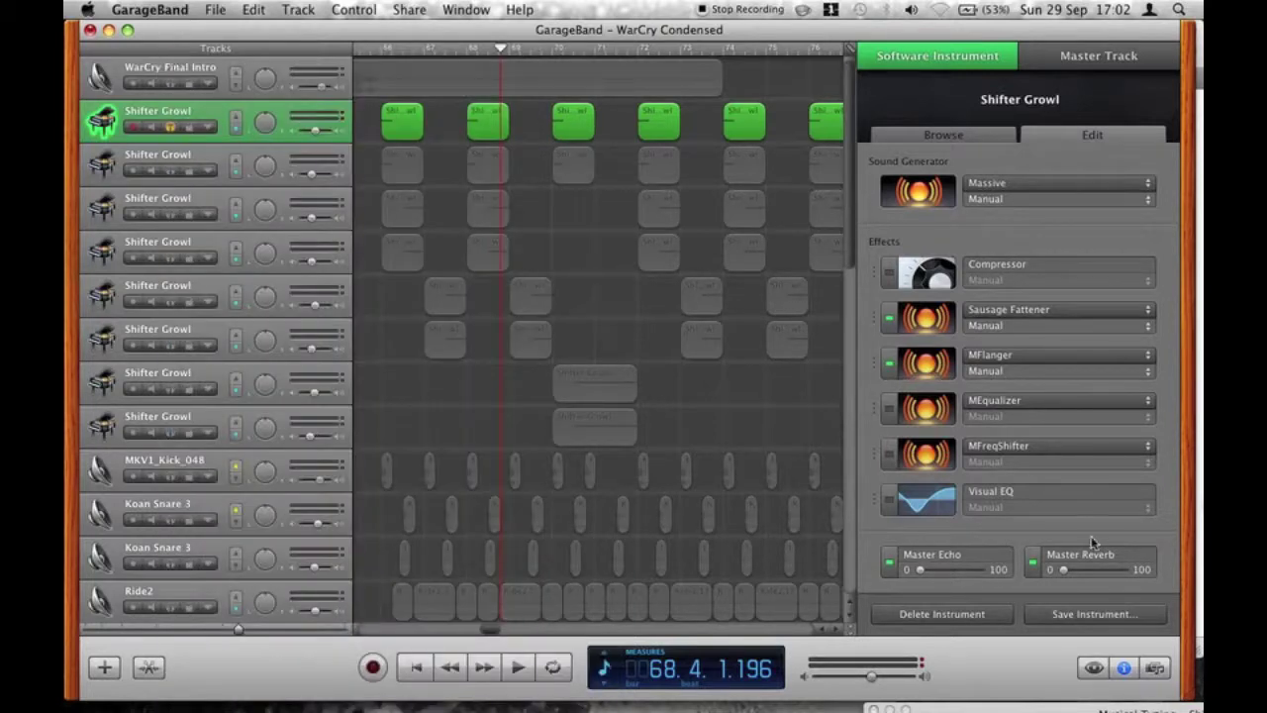
Switch MEqualizer back on and review its curve, checking the Sausage Fattener settings alongside it.
click(922, 424)
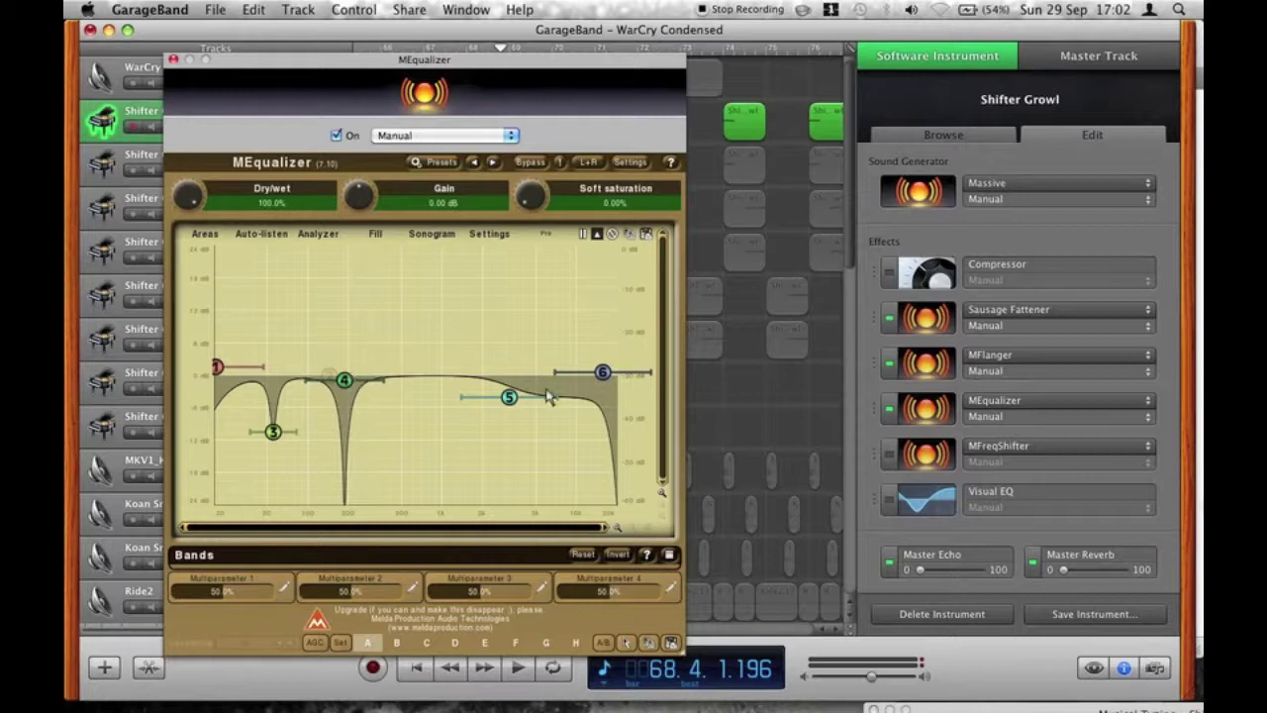
click(937, 314)
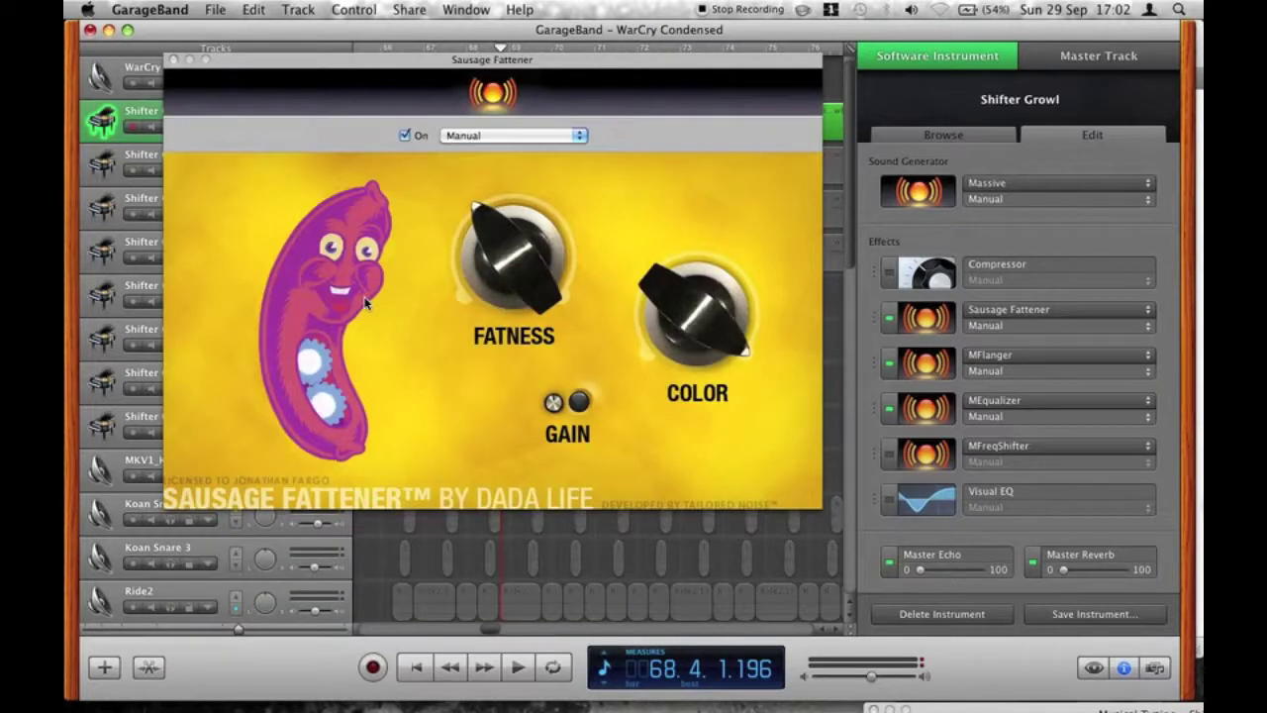
click(923, 407)
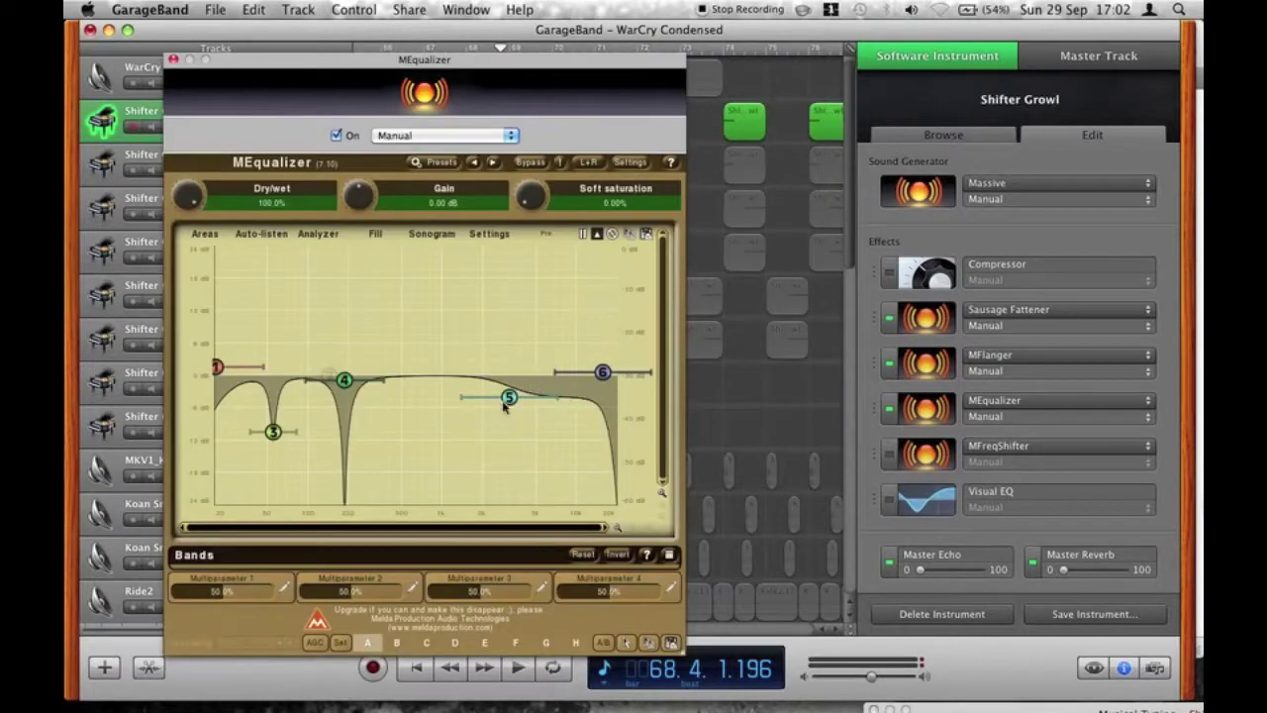
Switch MFreqShifter back on, audition its Dry/wet mix at about 47%, and turn the mix back down.
click(888, 455)
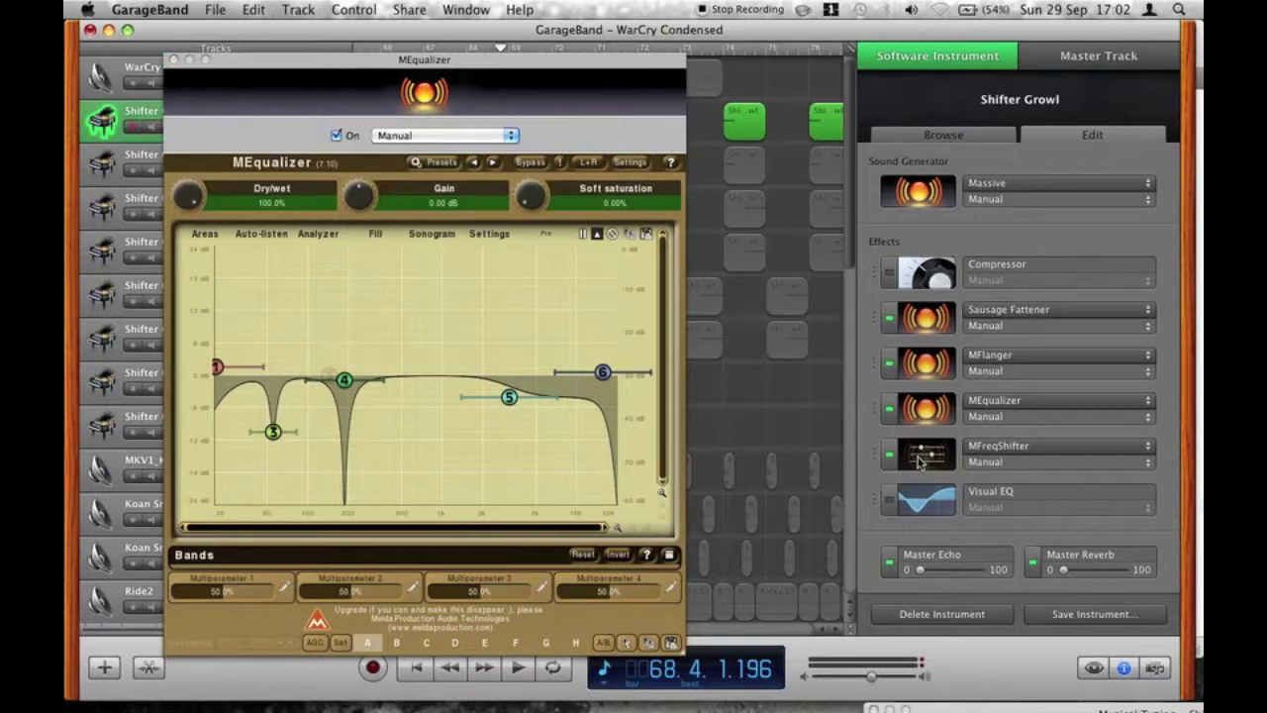
click(921, 460)
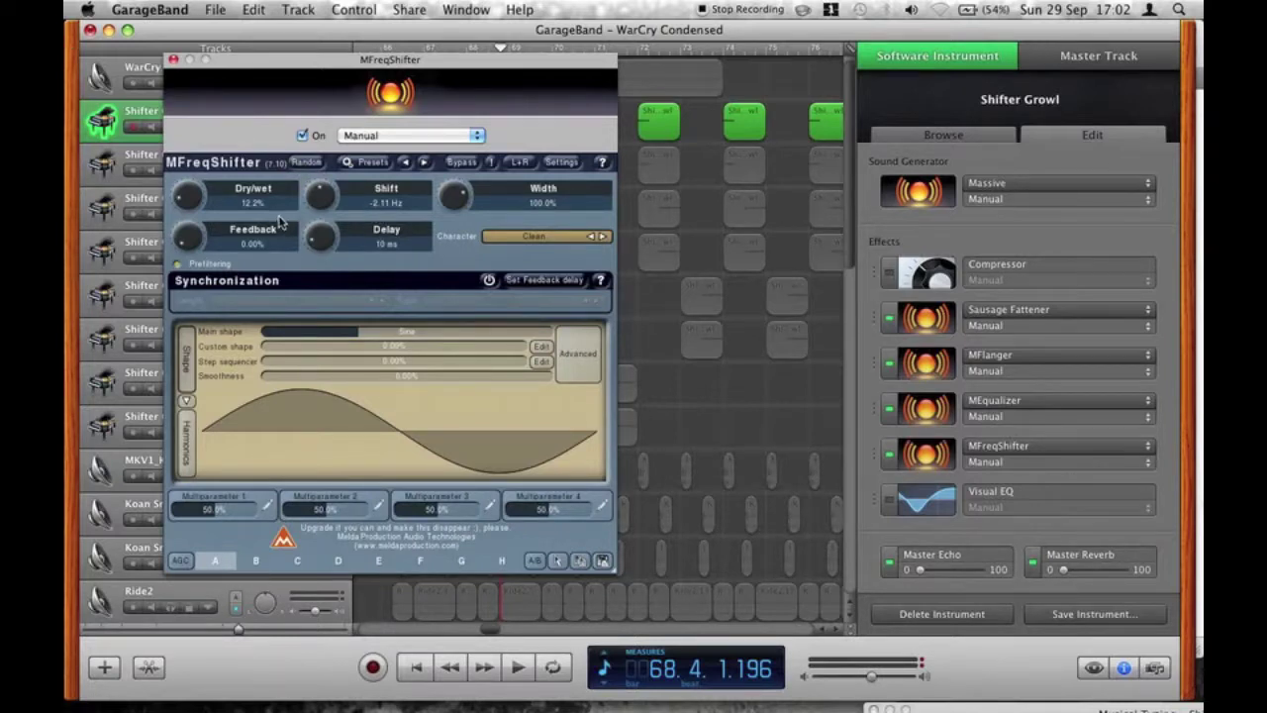
drag(196, 208, 190, 56)
key(a)
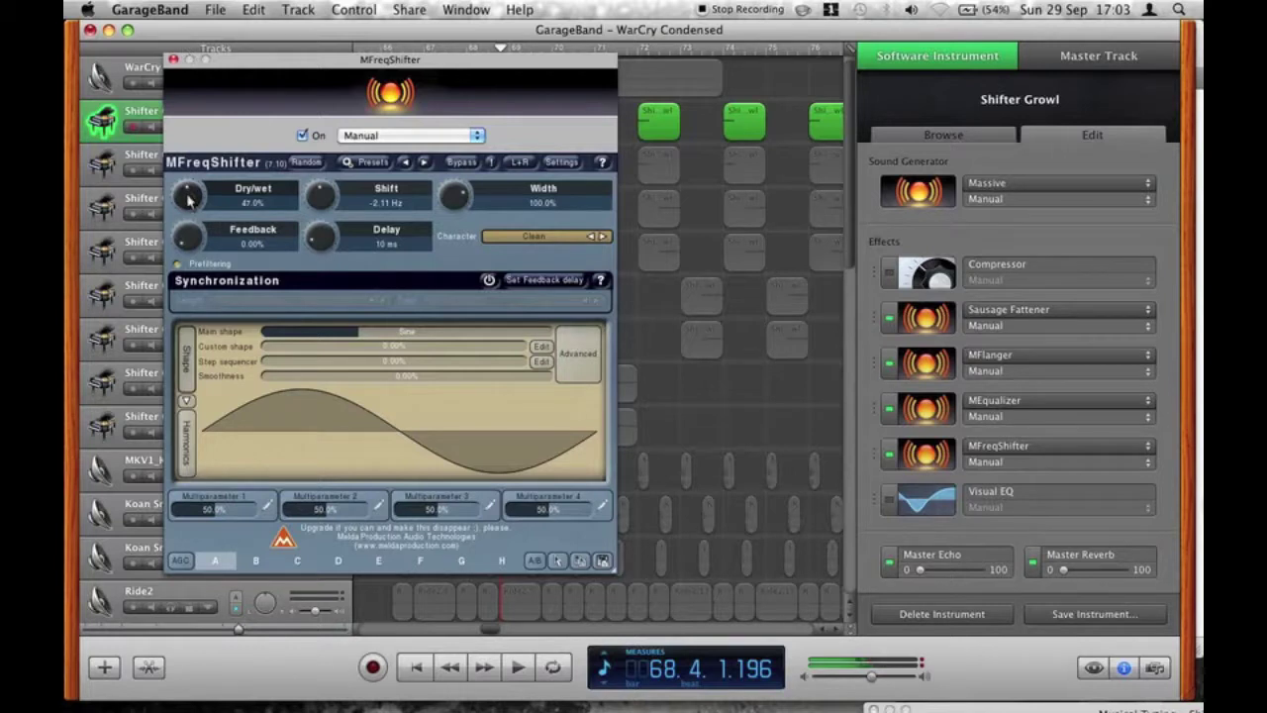
drag(188, 191, 187, 364)
Switch Visual EQ back on for the first Shifter Growl track and review its bands.
click(889, 500)
click(925, 509)
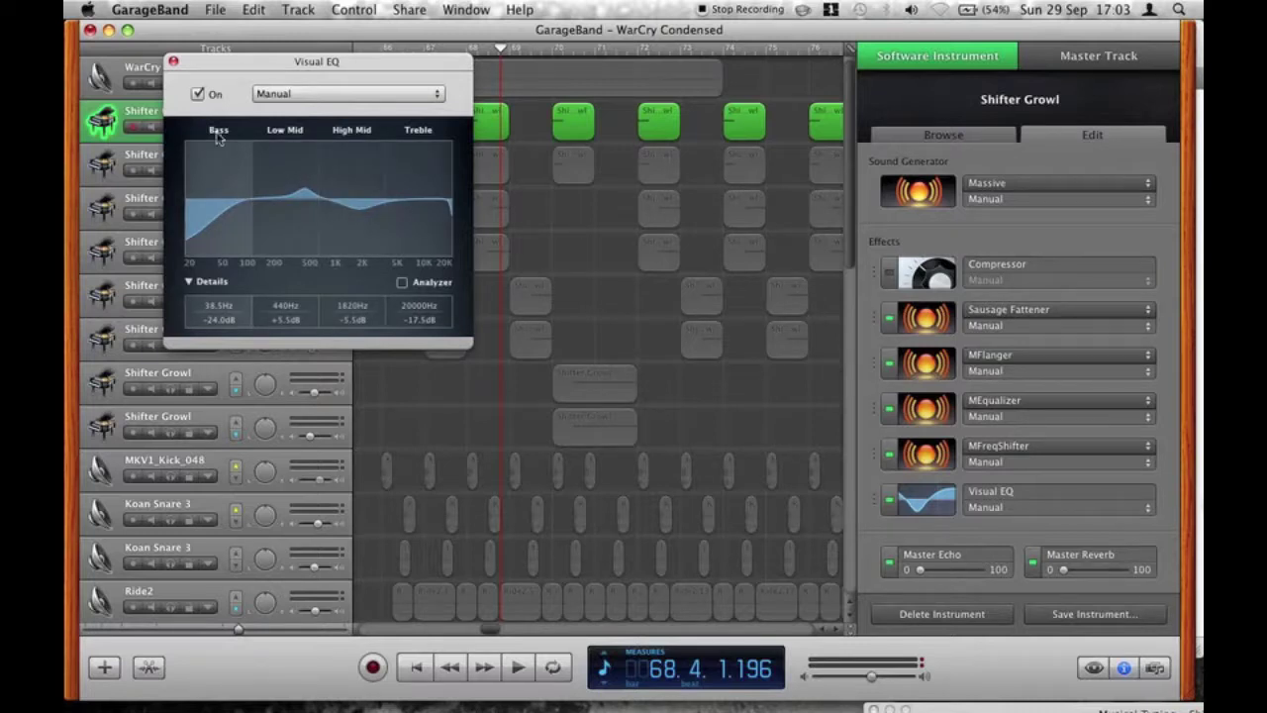
click(174, 61)
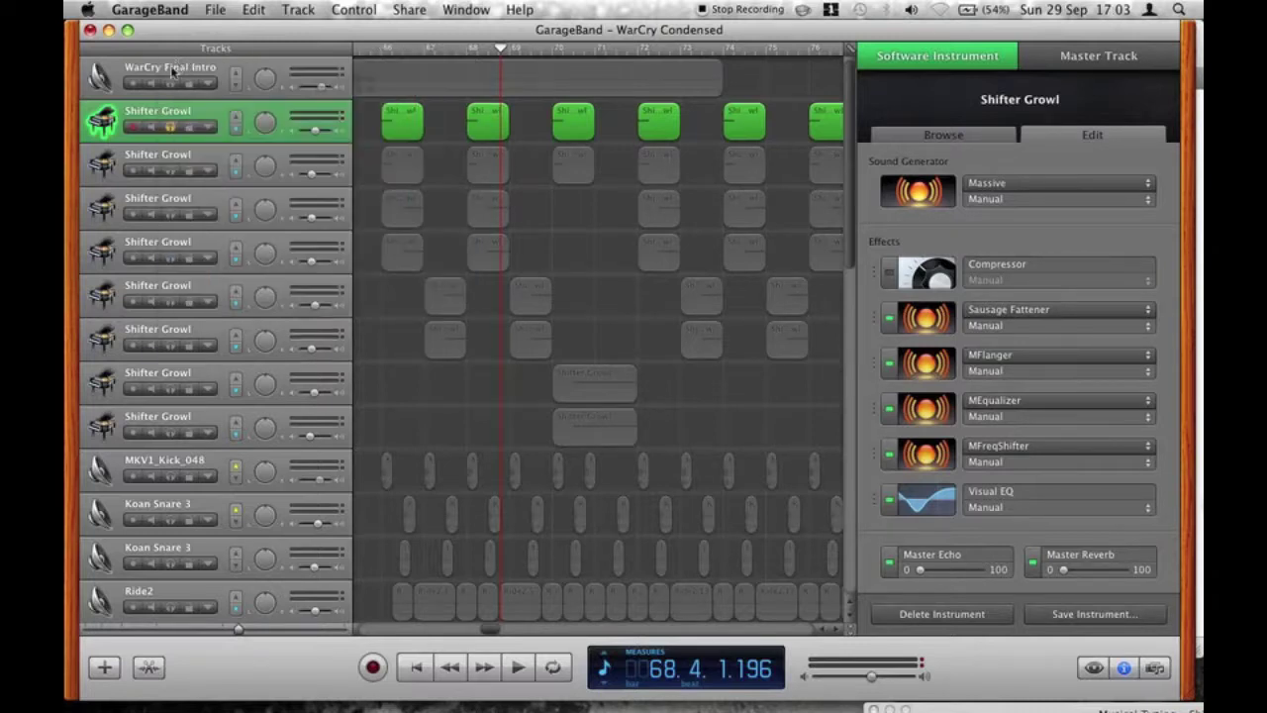
Clear the solo on the first Shifter Growl track and solo the second one instead.
click(170, 129)
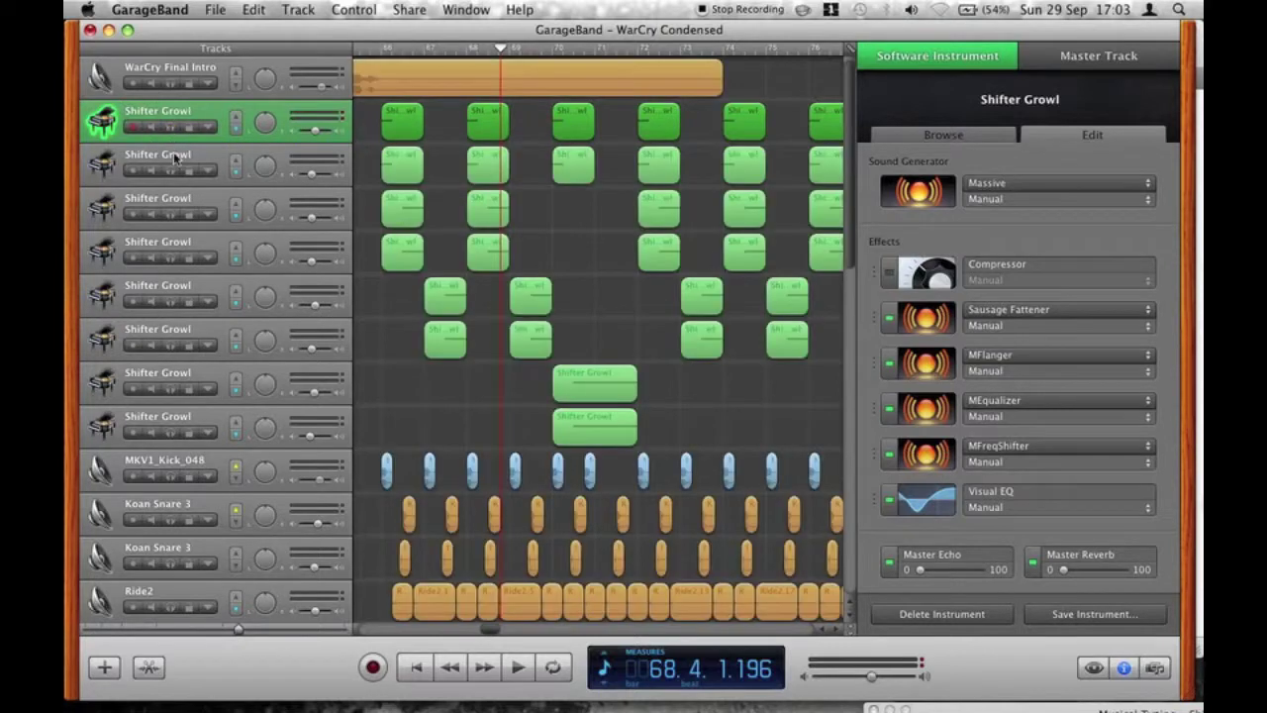
click(168, 176)
click(169, 174)
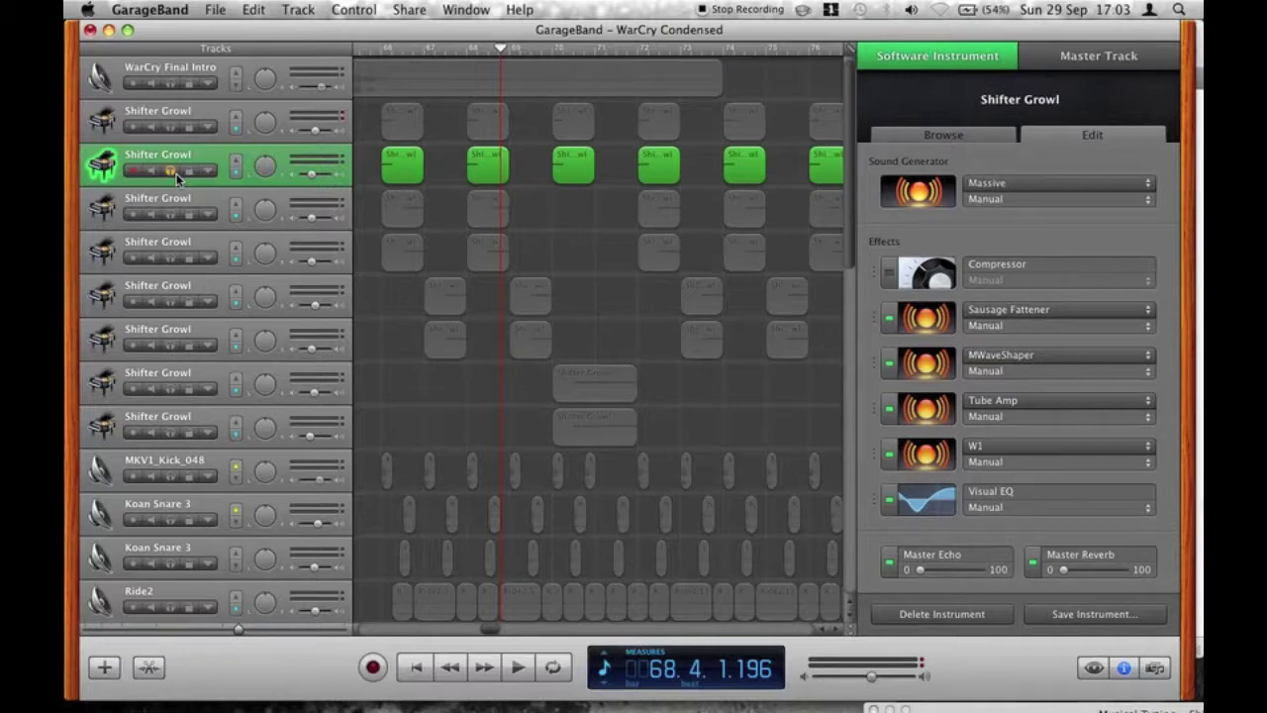
View the list of automated parameters beneath the first Shifter Growl track and hide the automation again.
key(a)
click(174, 163)
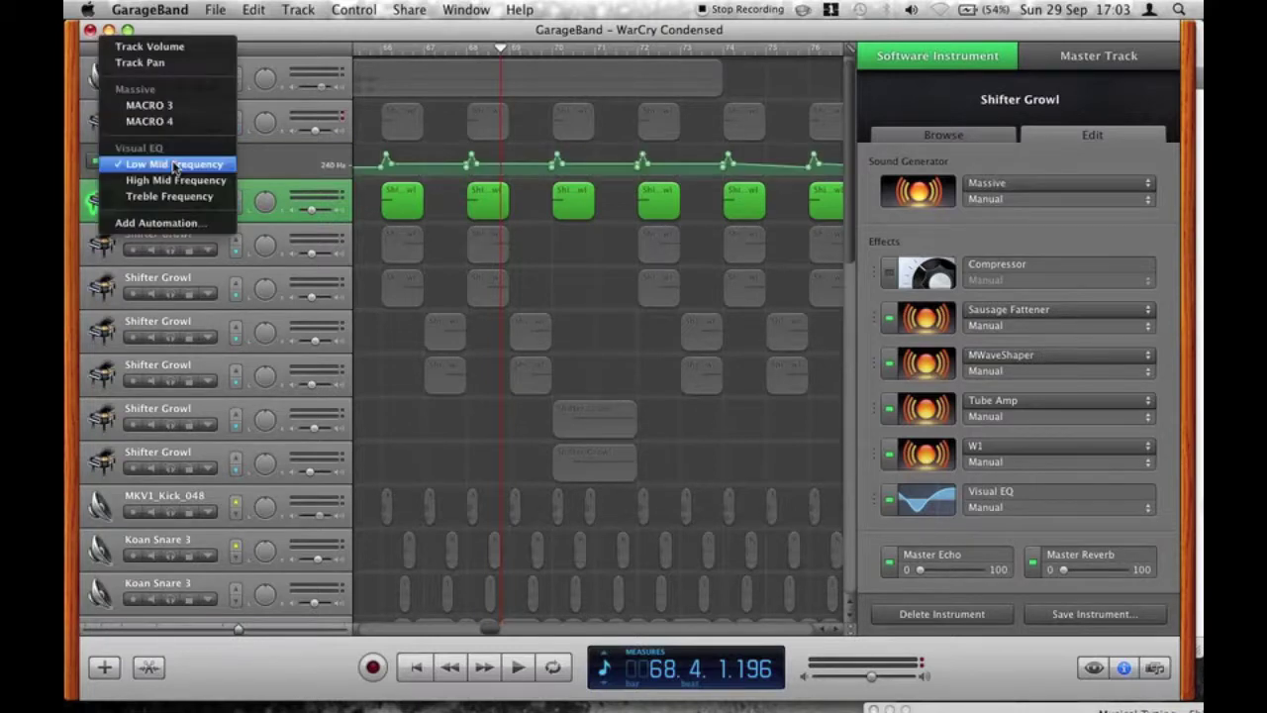
click(358, 151)
key(a)
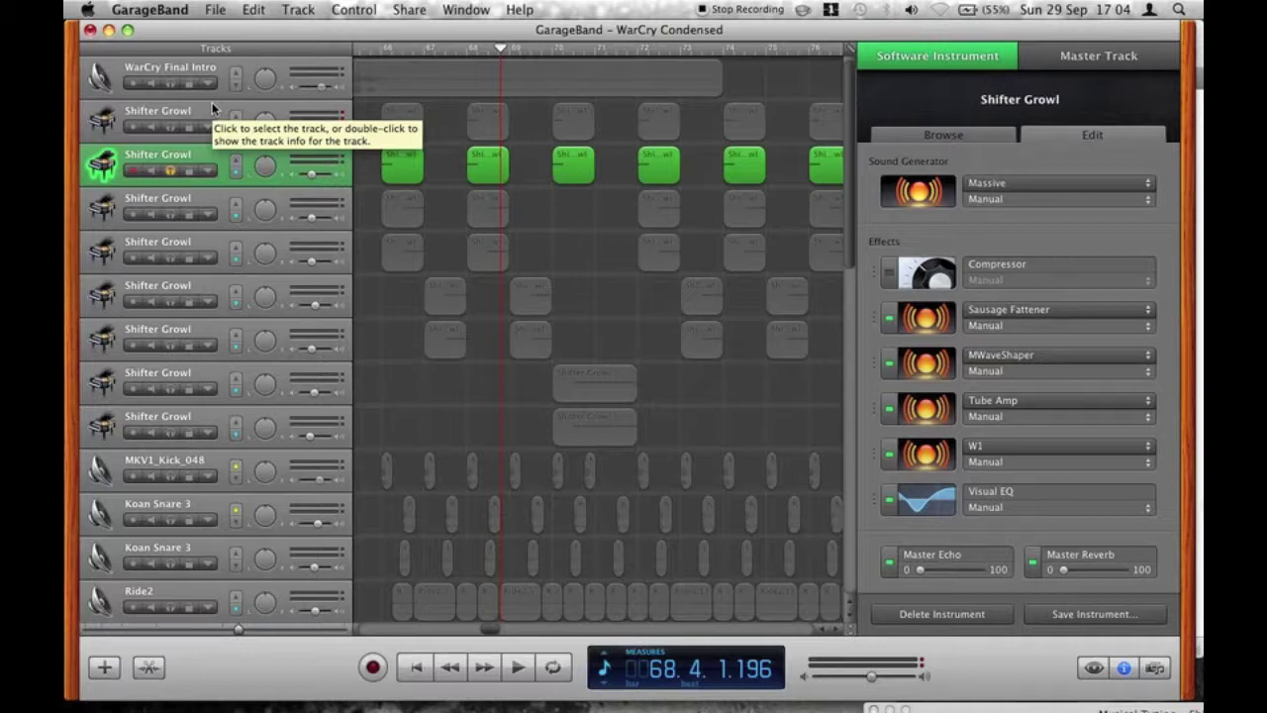
Compare the effect chains of the first two Shifter Growl tracks and view the second track's Massive patch.
click(212, 105)
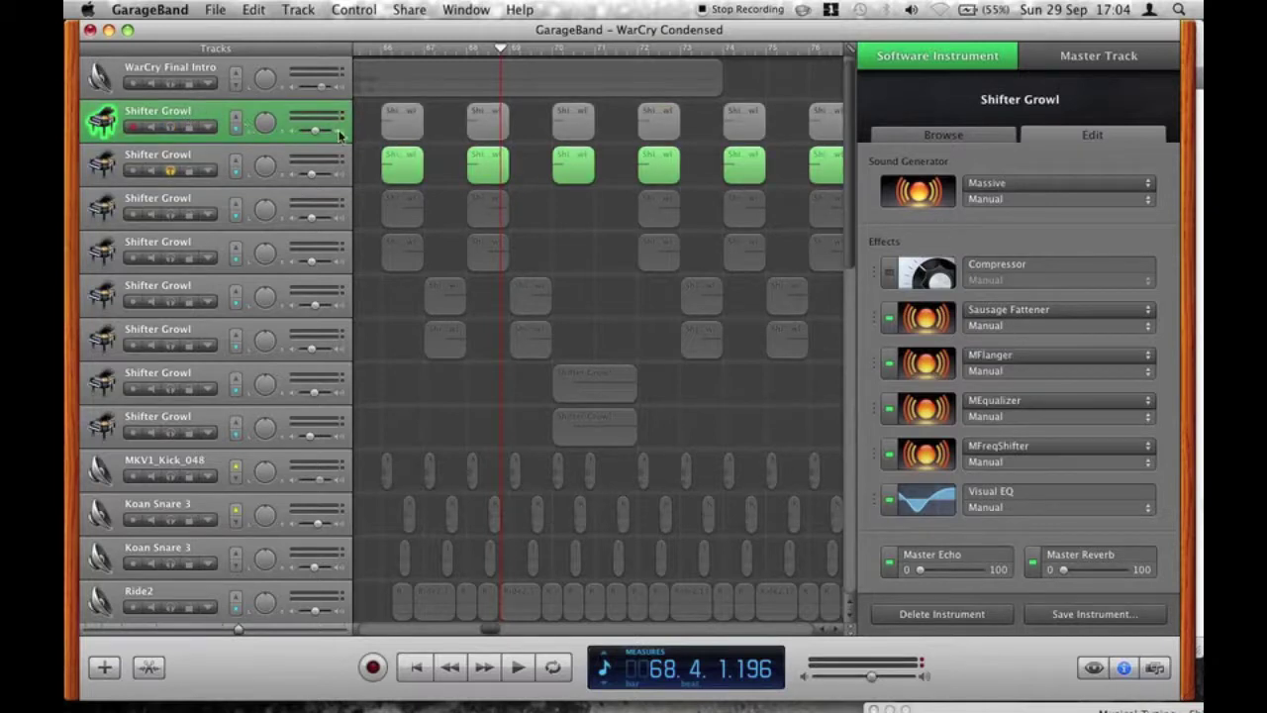
click(159, 158)
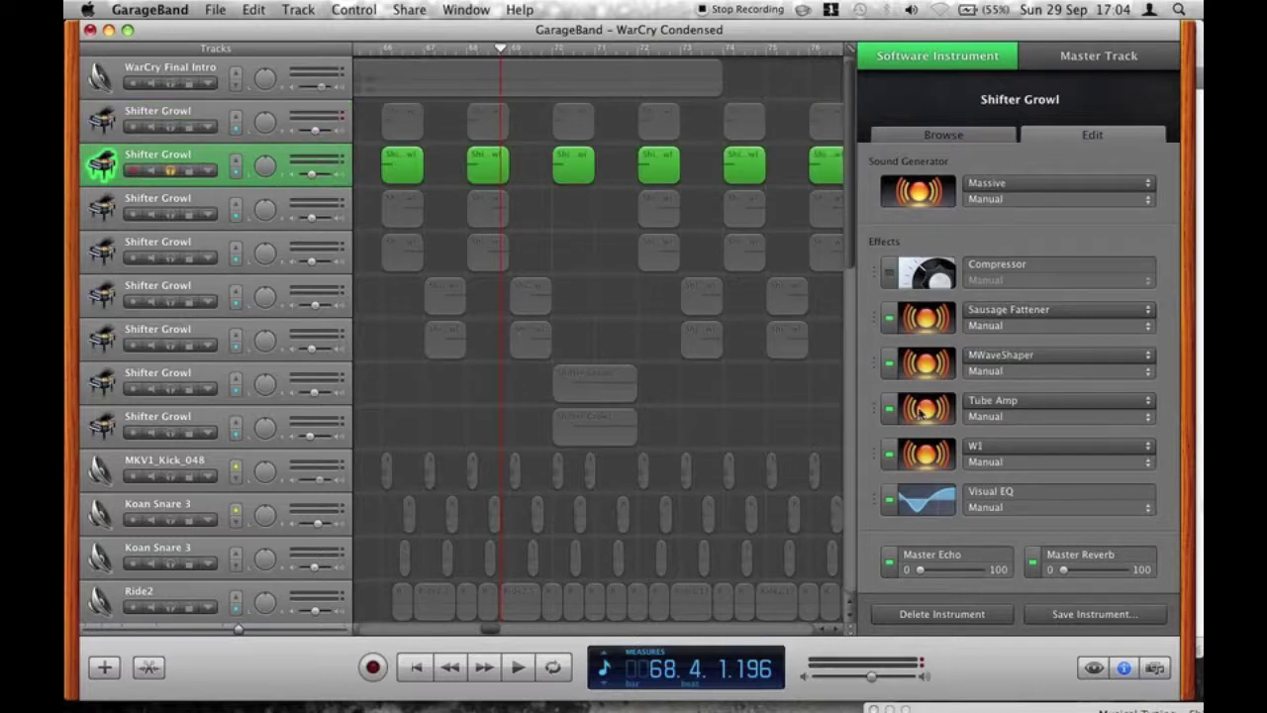
click(945, 196)
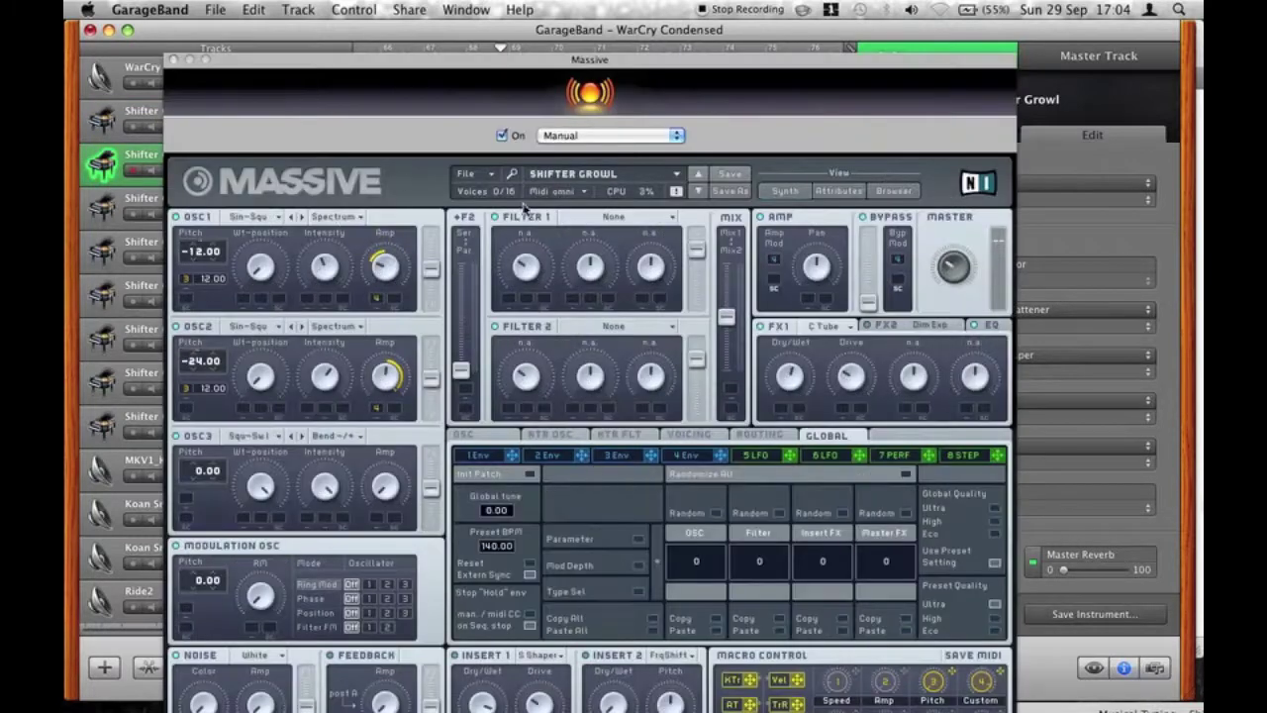
drag(486, 58, 473, 8)
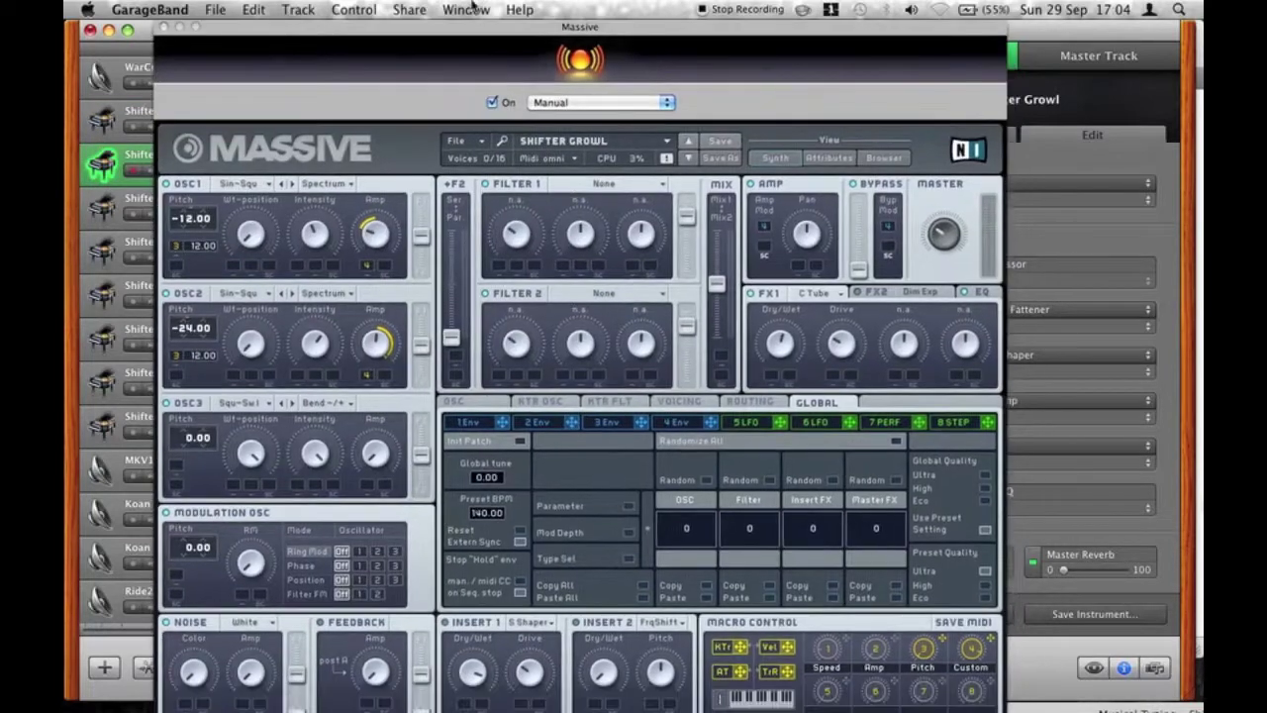
click(165, 29)
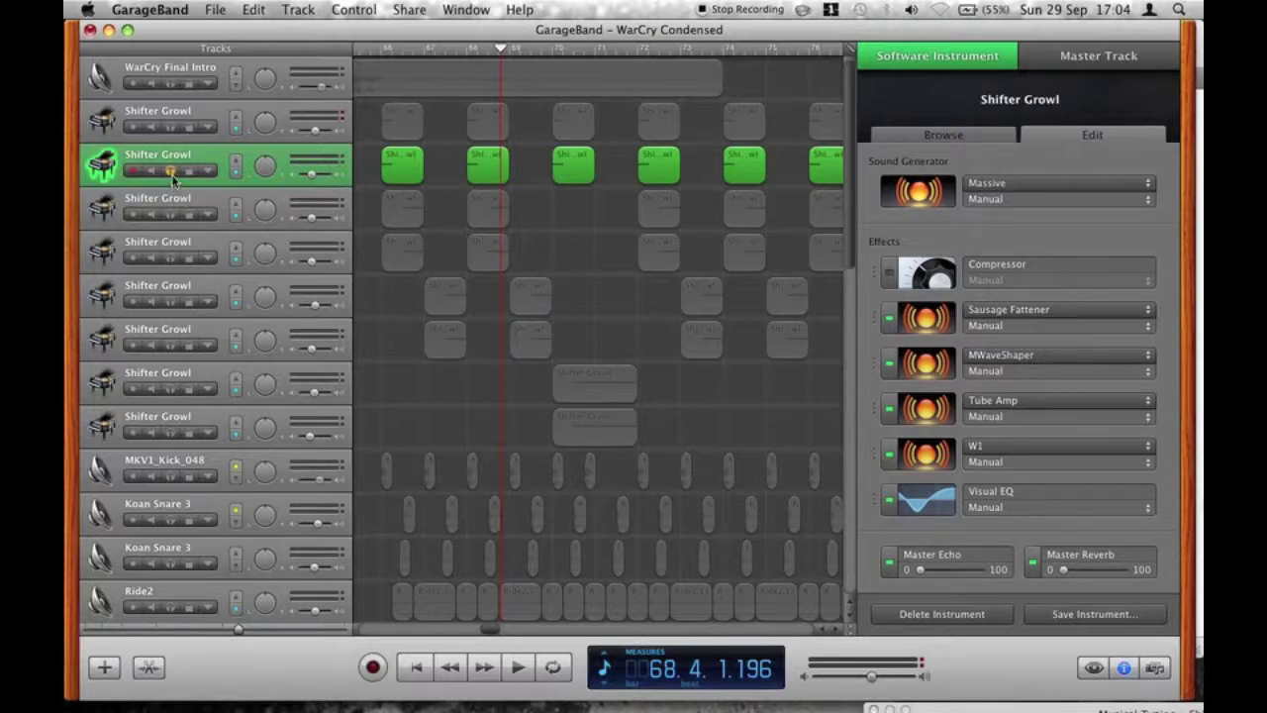
Review the oscillator phase and voicing settings in the second Shifter Growl track's Massive patch.
click(911, 198)
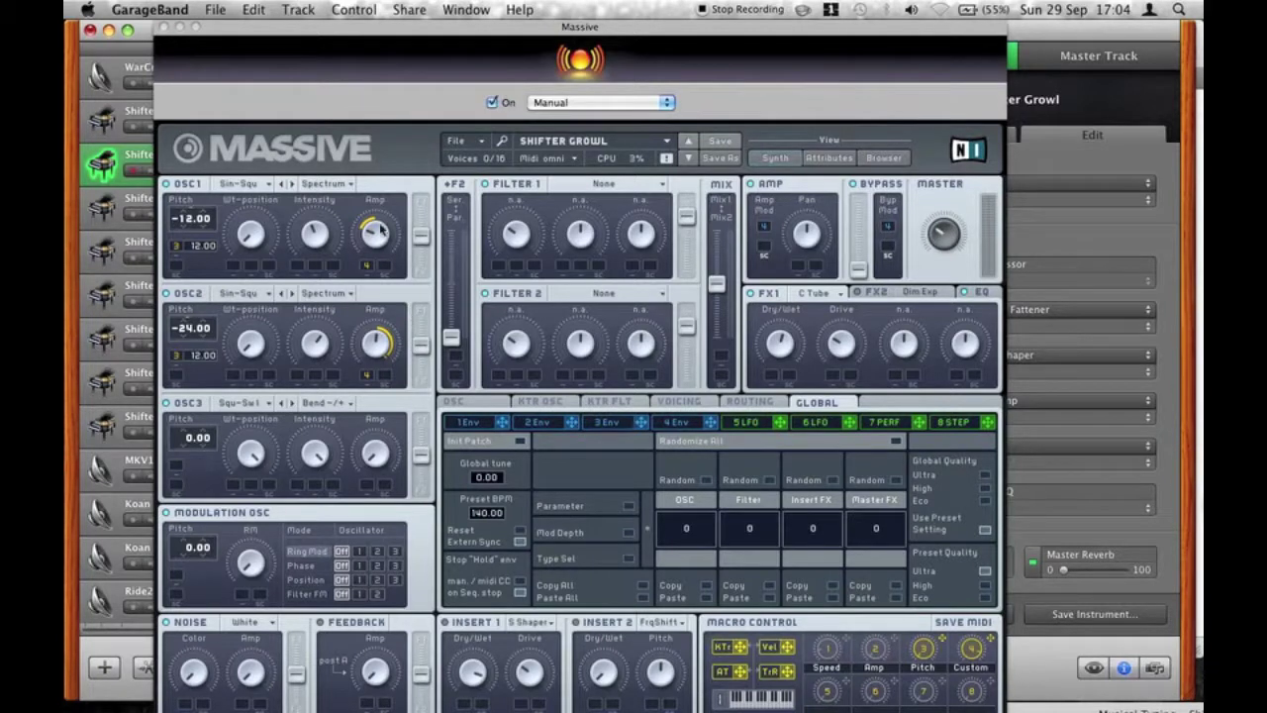
click(485, 406)
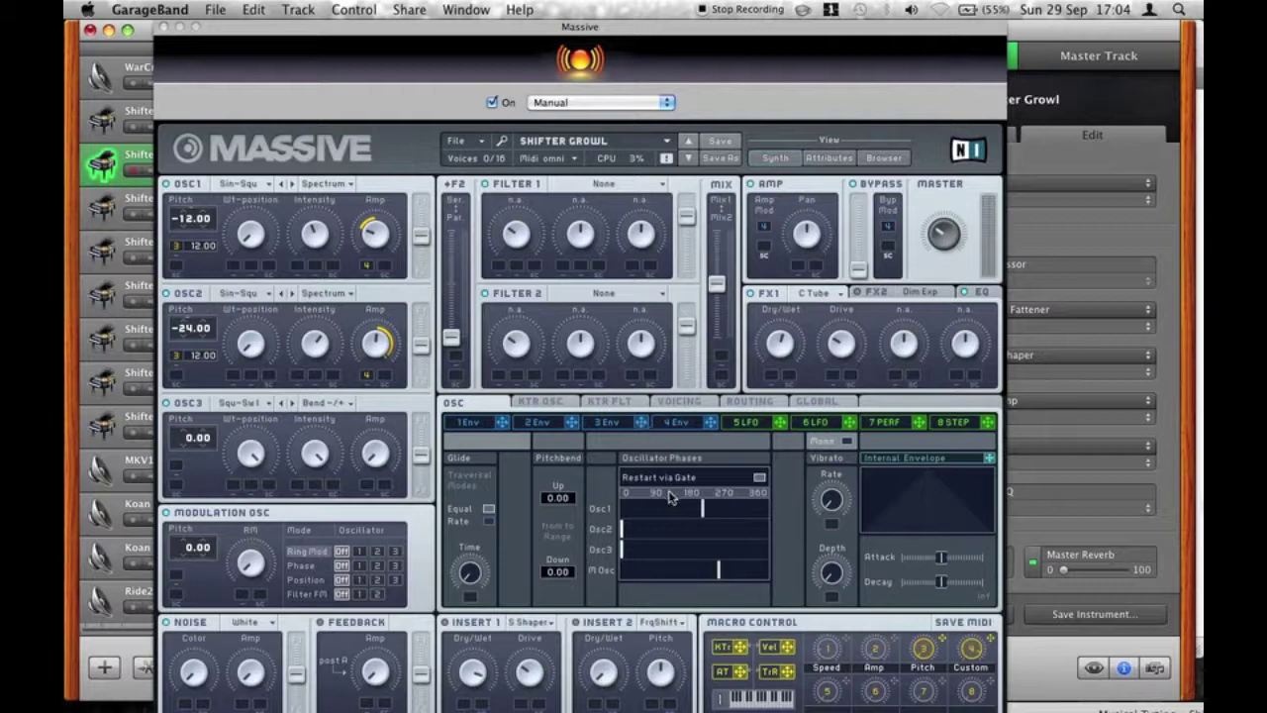
click(683, 405)
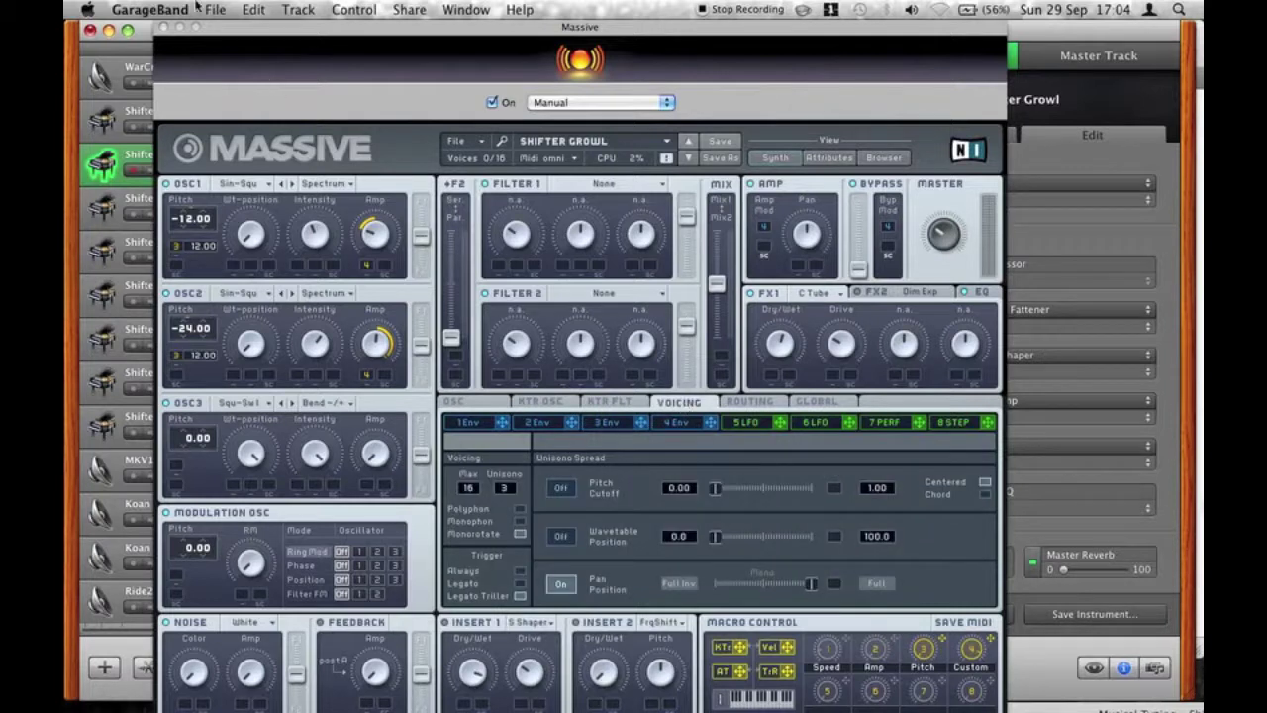
click(164, 27)
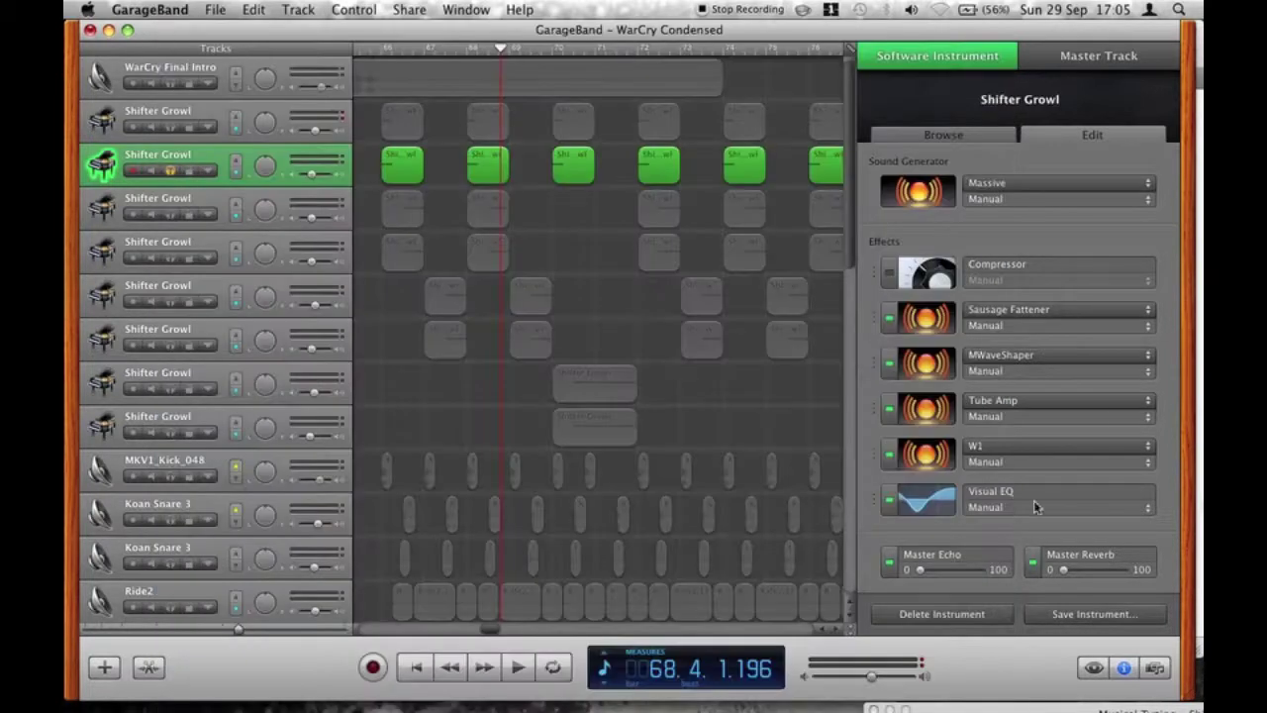
Review the Sausage Fattener, MWaveShaper, Tube Amp, W1 and Visual EQ settings on the second Shifter Growl track.
click(942, 329)
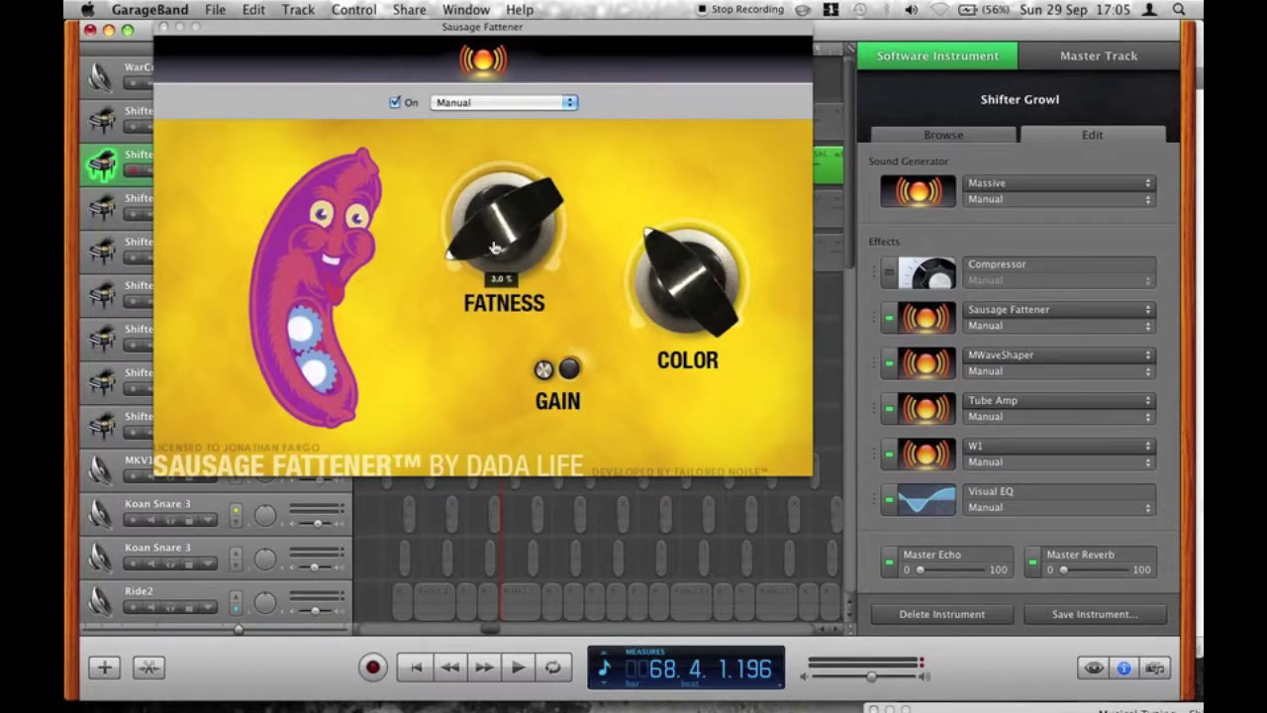
drag(722, 297, 724, 291)
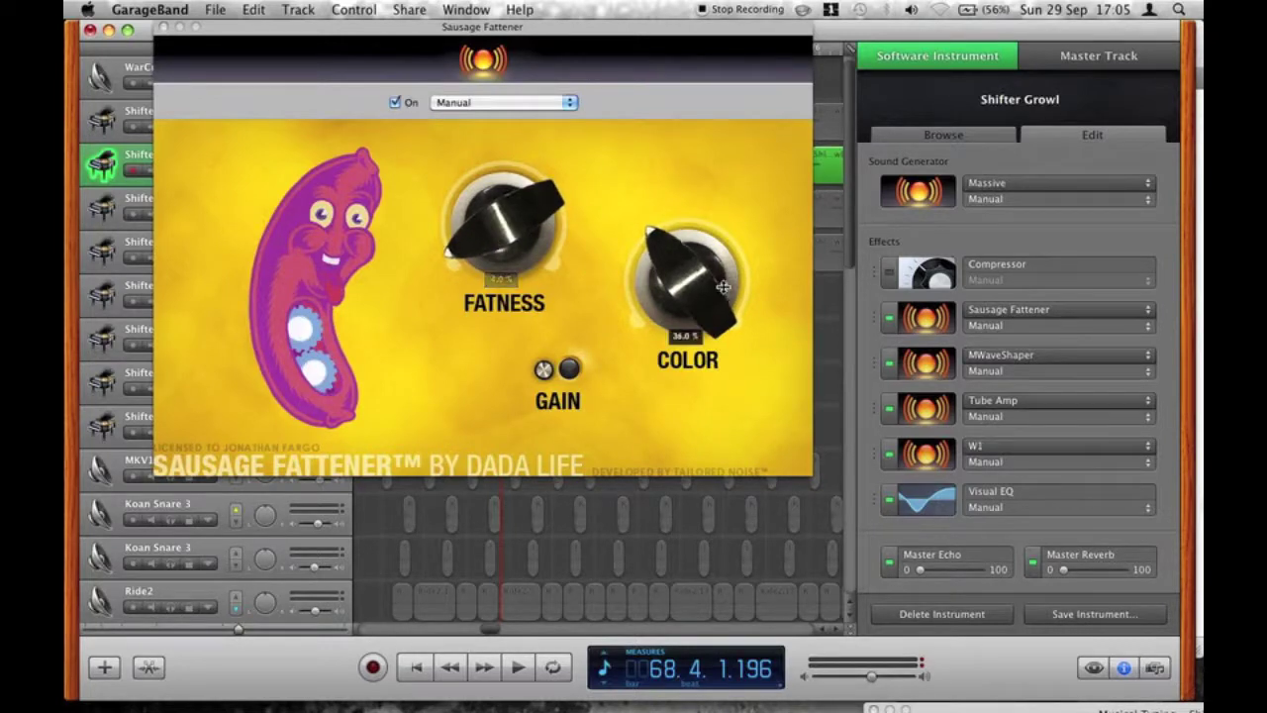
click(920, 364)
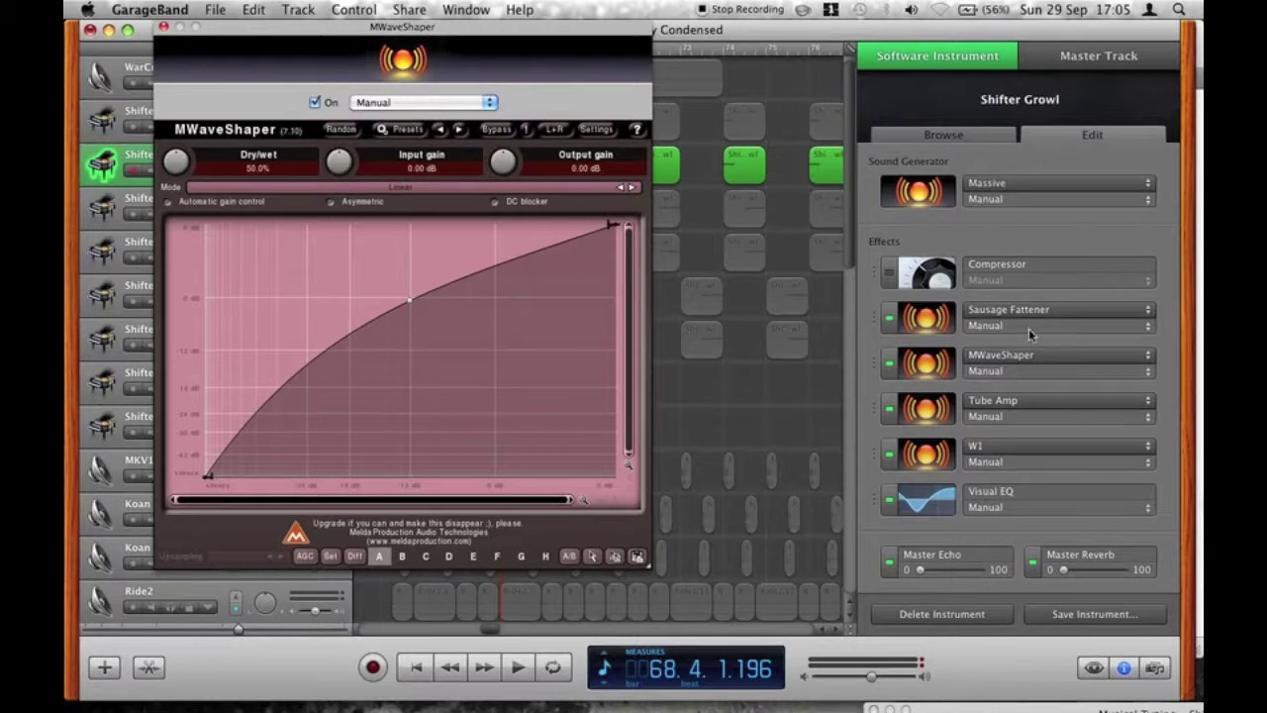
click(919, 405)
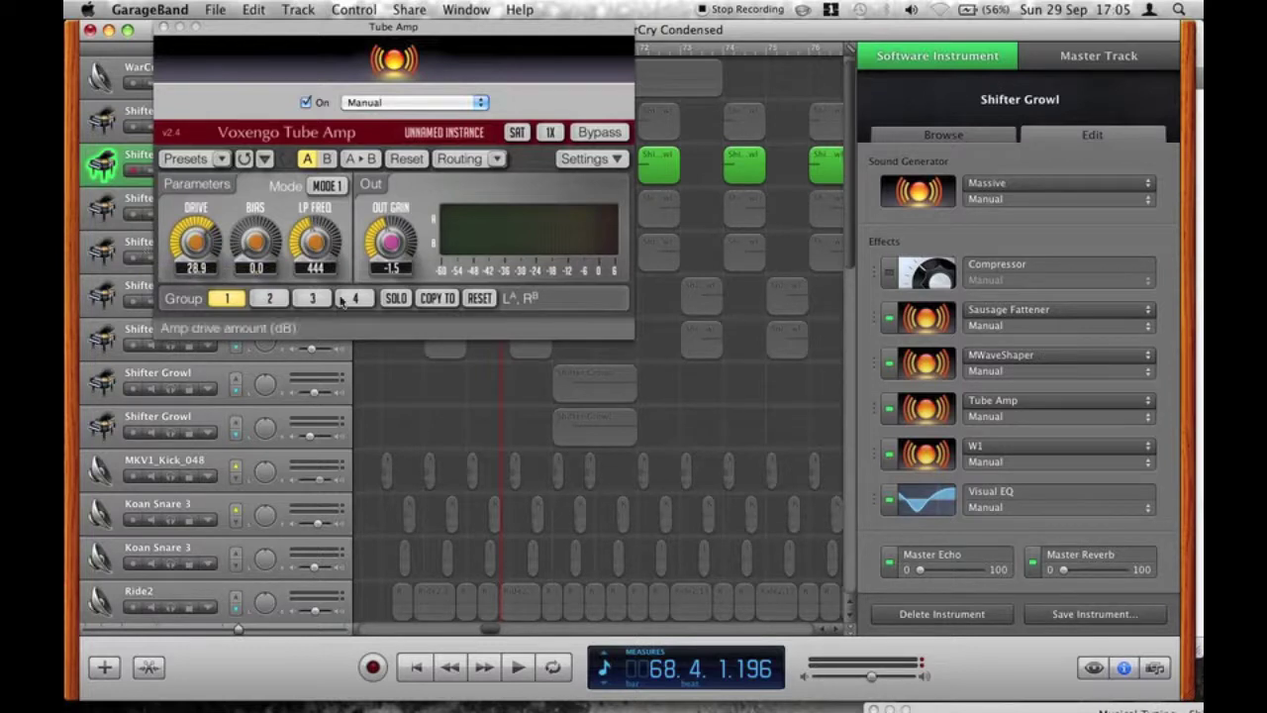
click(932, 466)
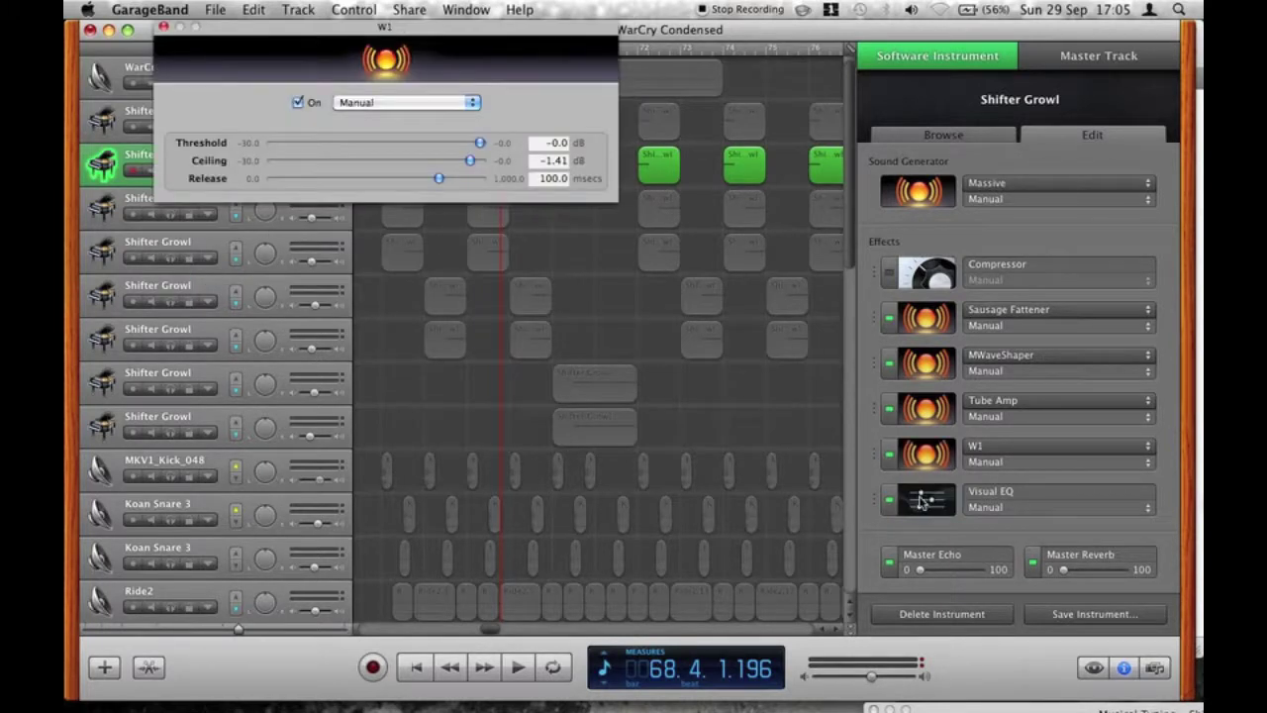
click(921, 502)
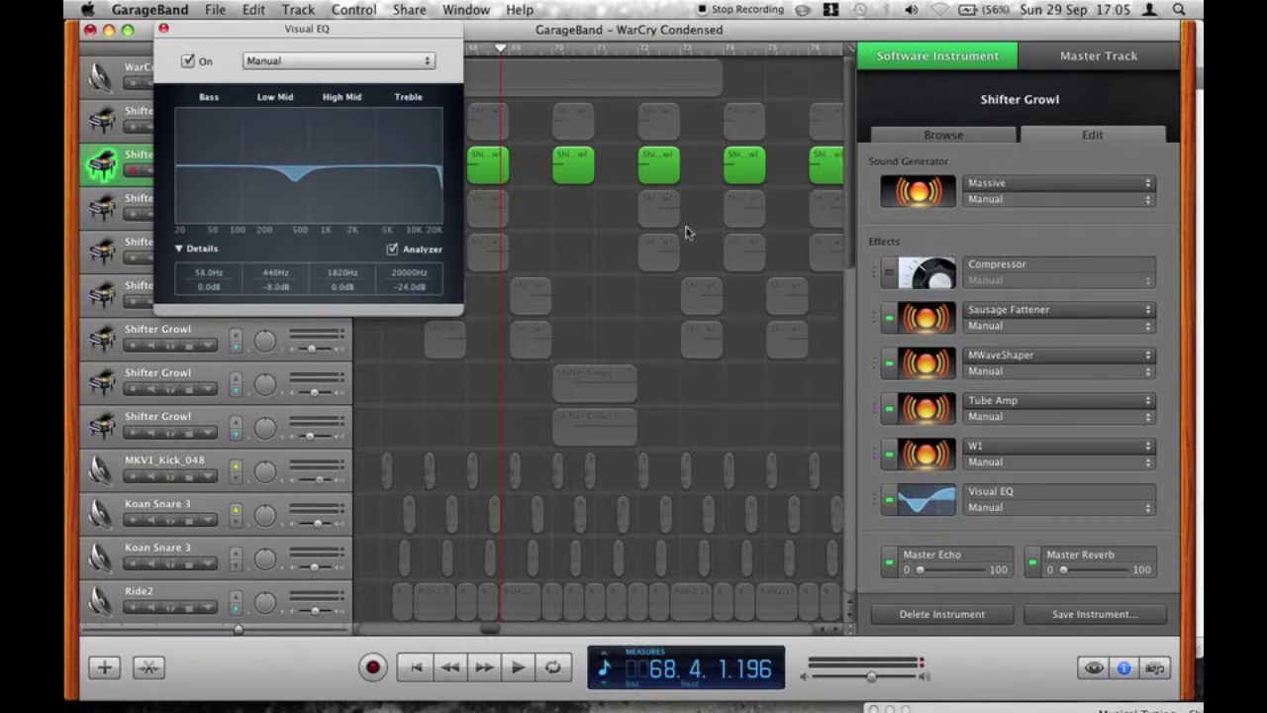
click(163, 29)
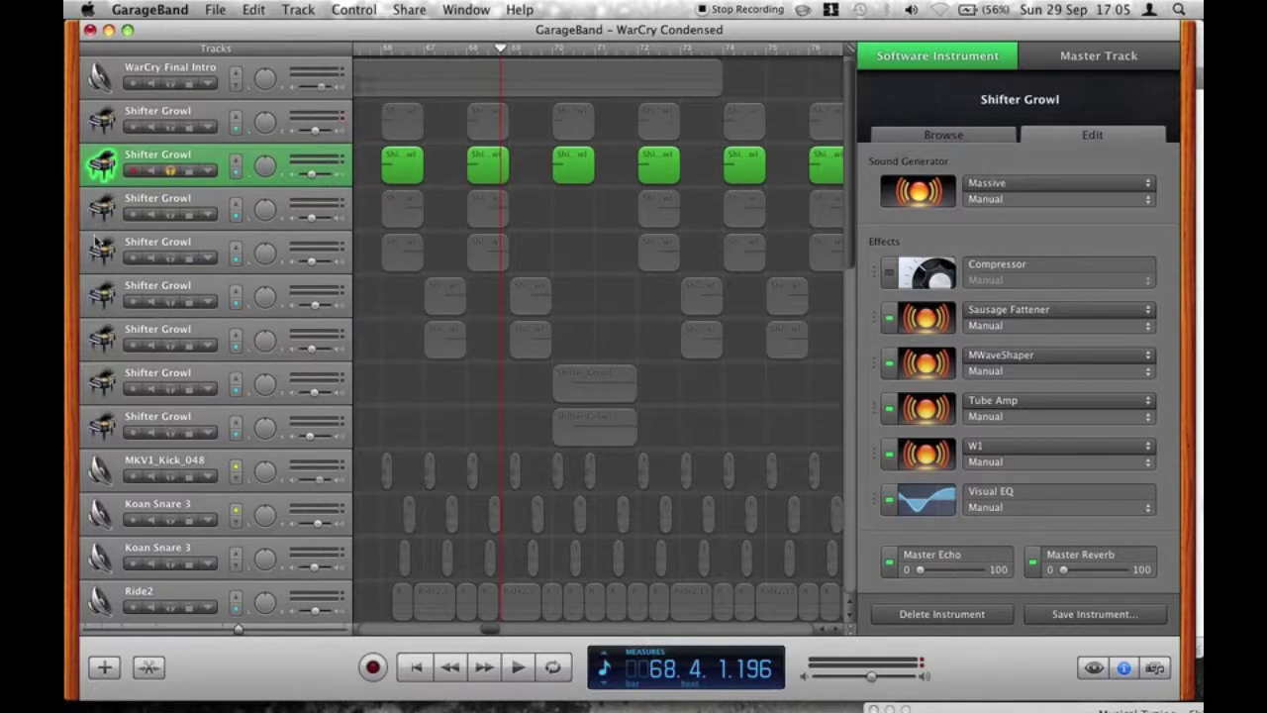
Solo the first and second Shifter Growl tracks together.
click(170, 171)
click(170, 127)
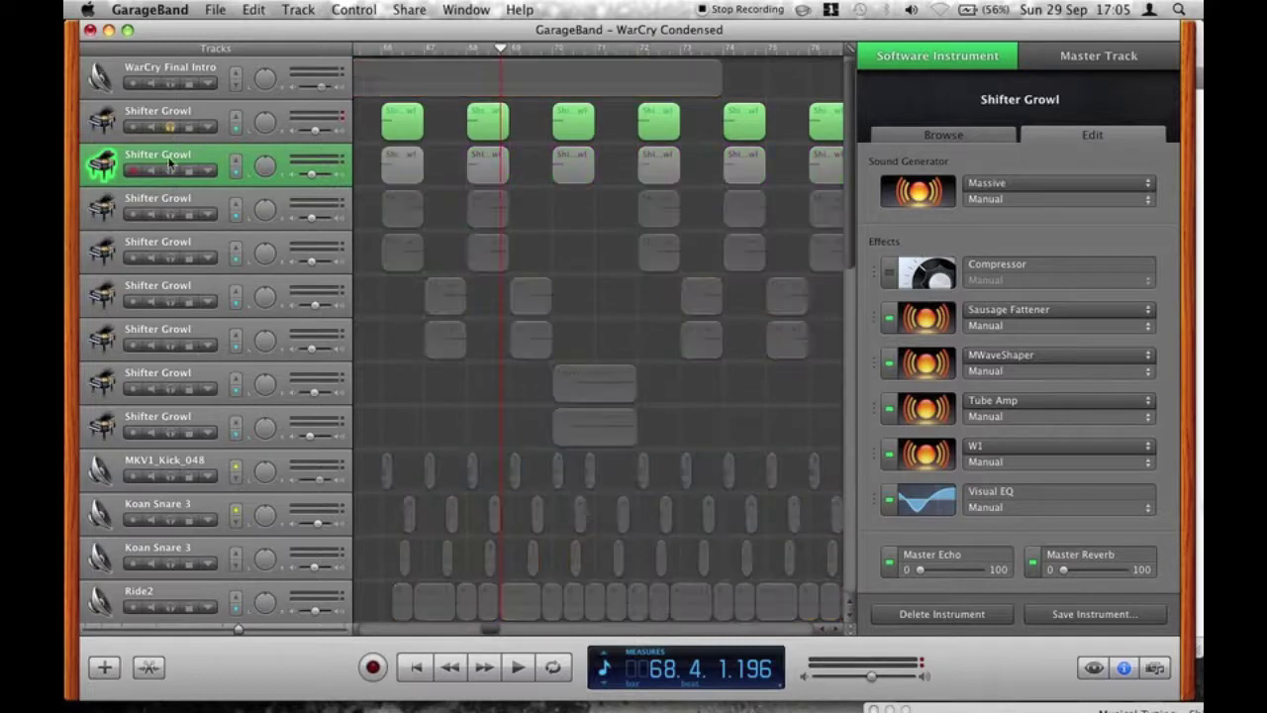
click(171, 171)
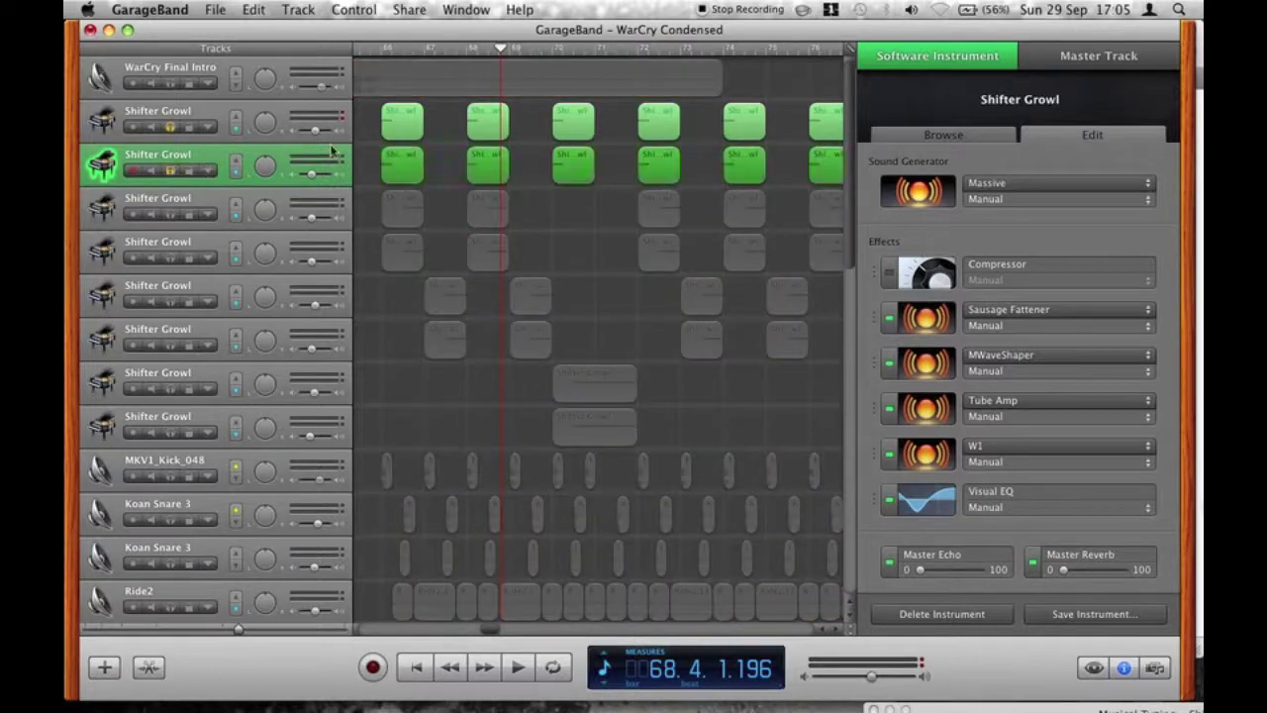
Show the automation lanes of the first two Shifter Growl tracks and compare their lists of automated parameters.
click(209, 126)
click(210, 205)
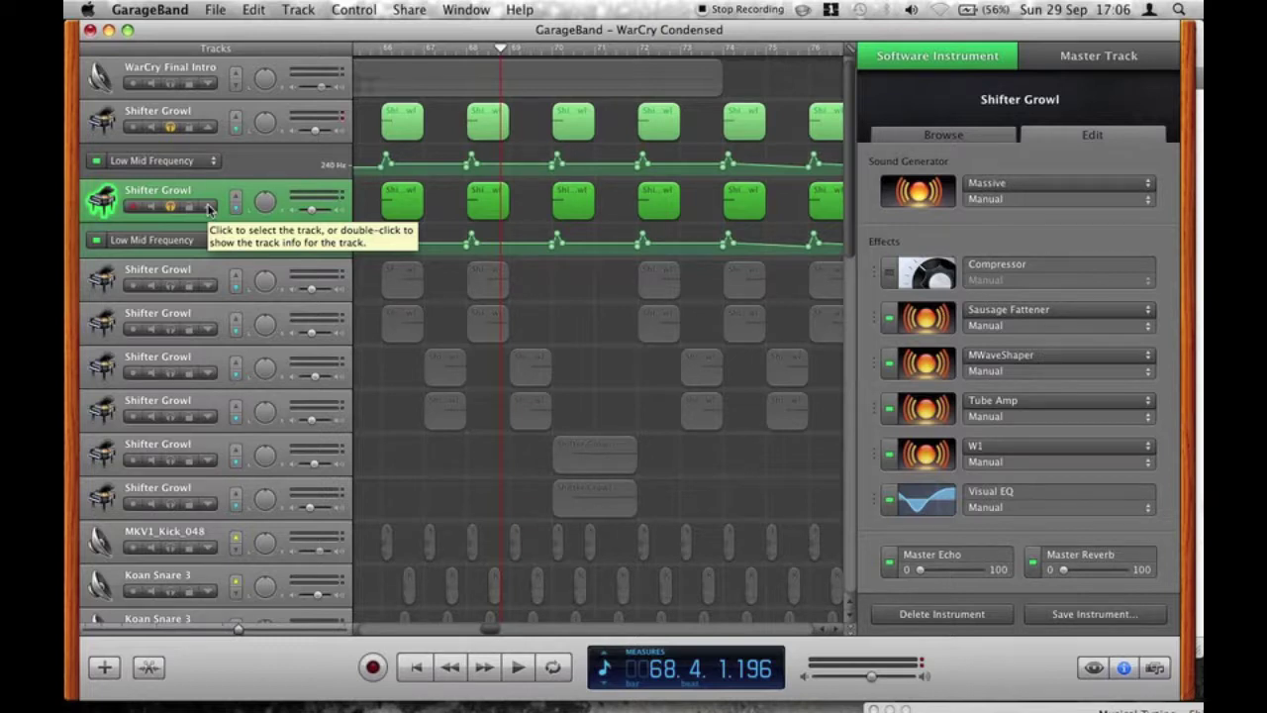
click(209, 161)
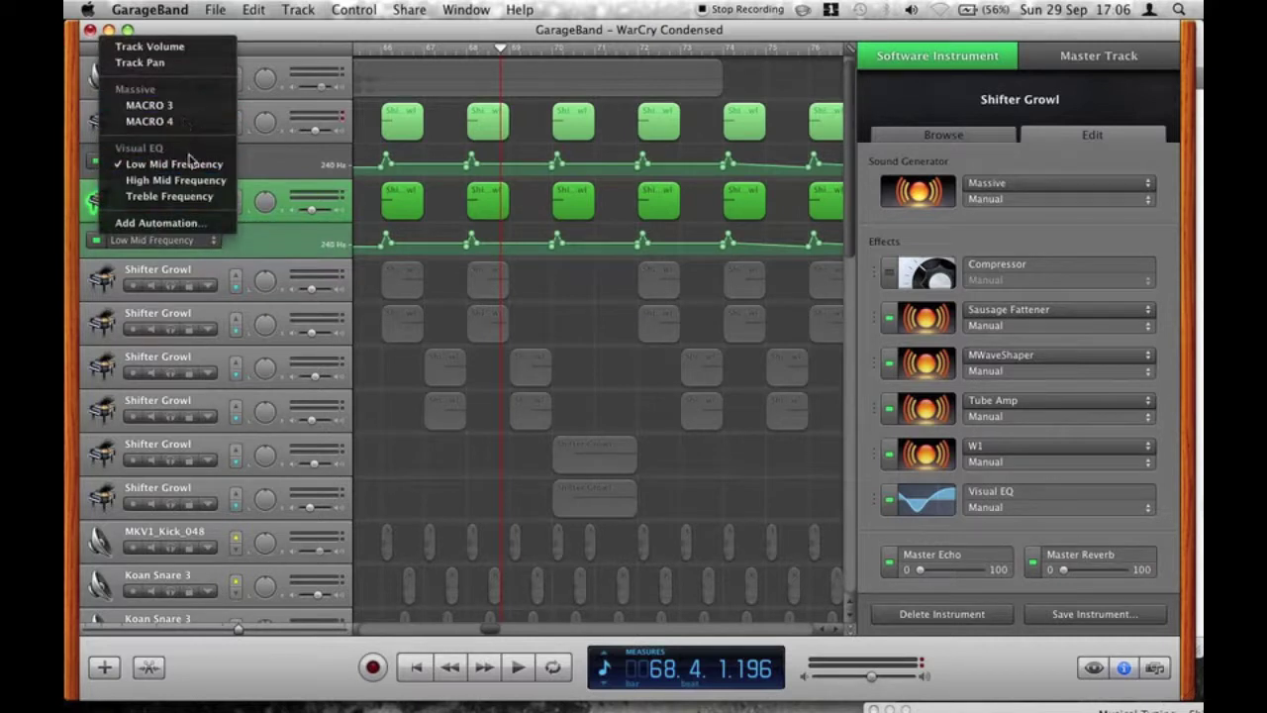
click(341, 166)
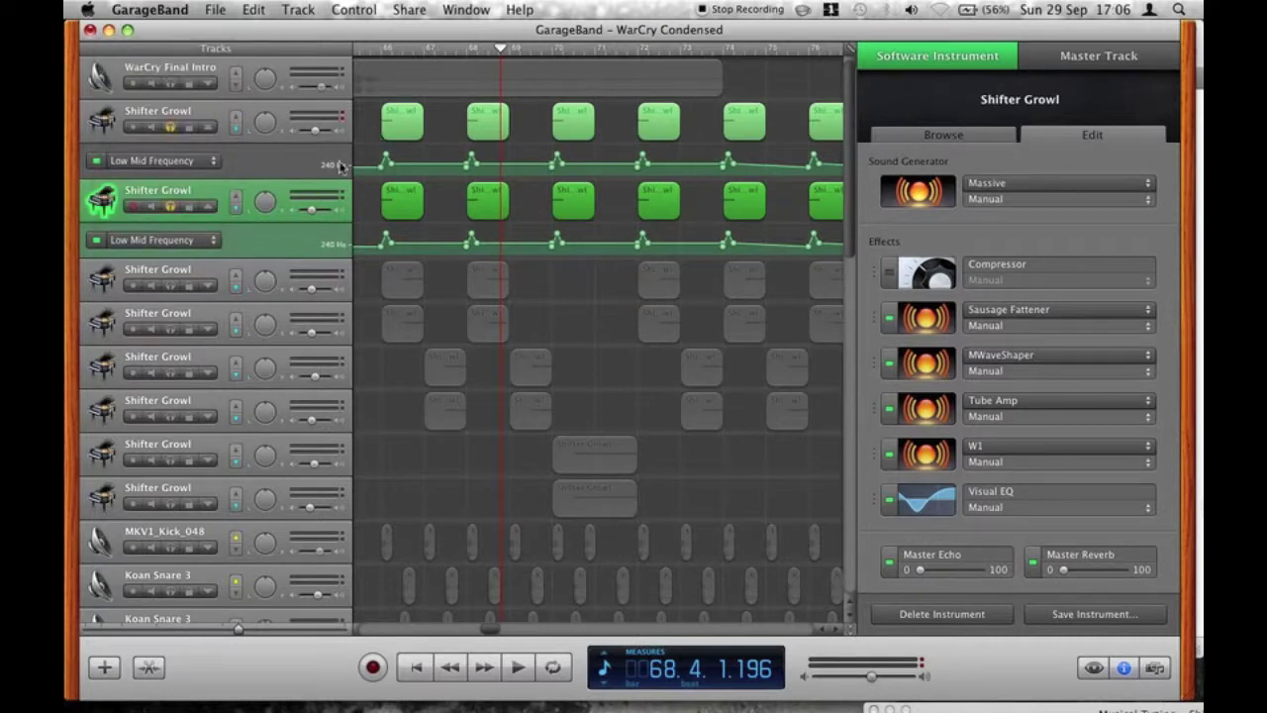
click(163, 242)
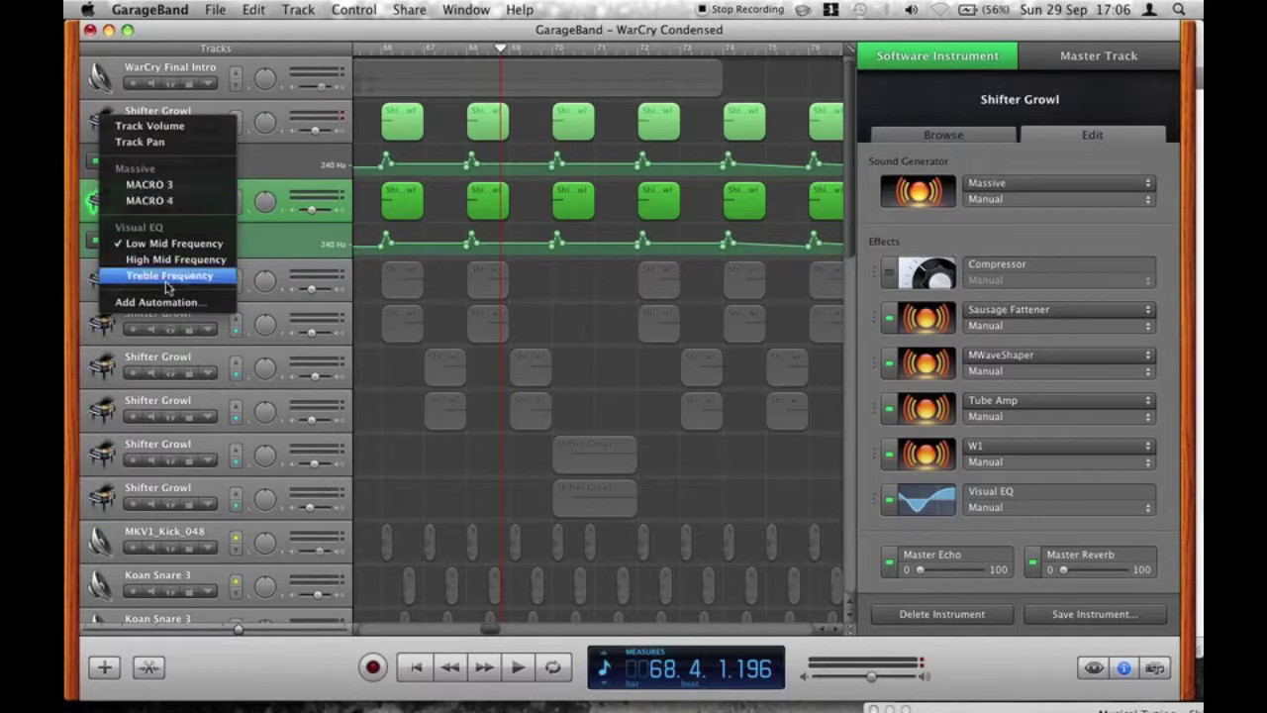
click(363, 307)
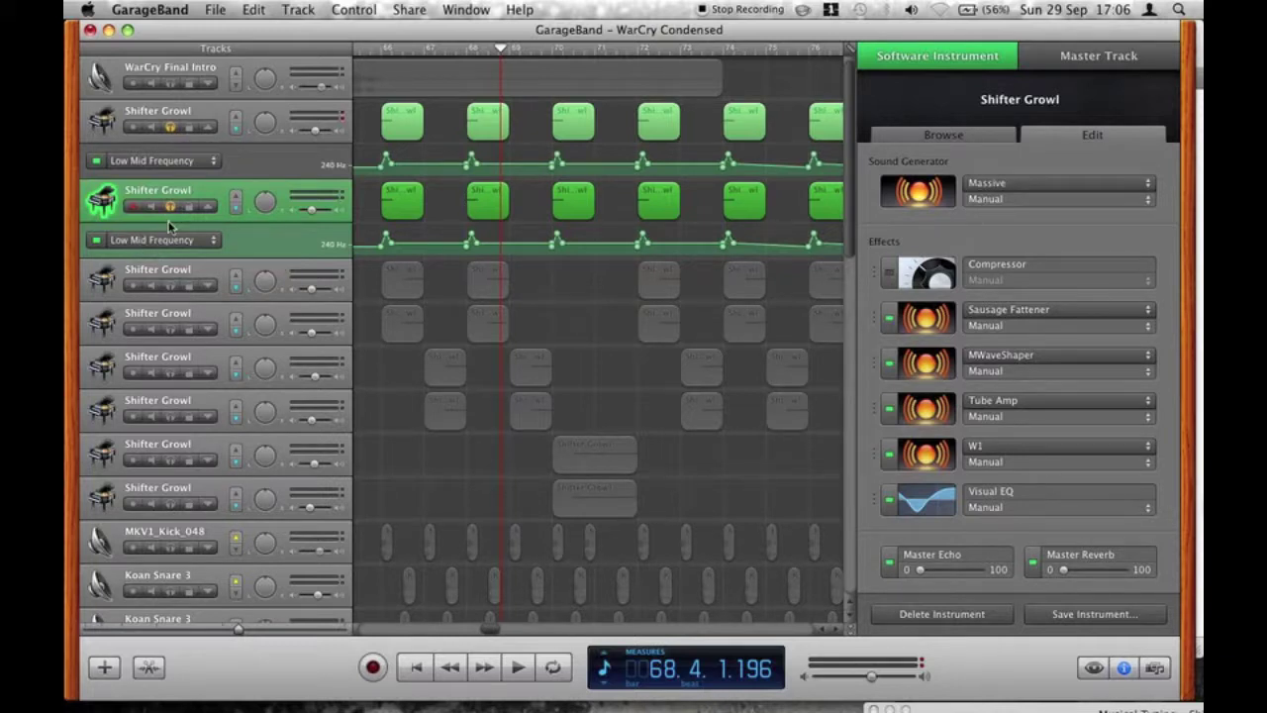
Show the first Shifter Growl track's MACRO 3 automation and check the oscillator pitch assignments in the Massive patches of both soloed tracks.
click(153, 160)
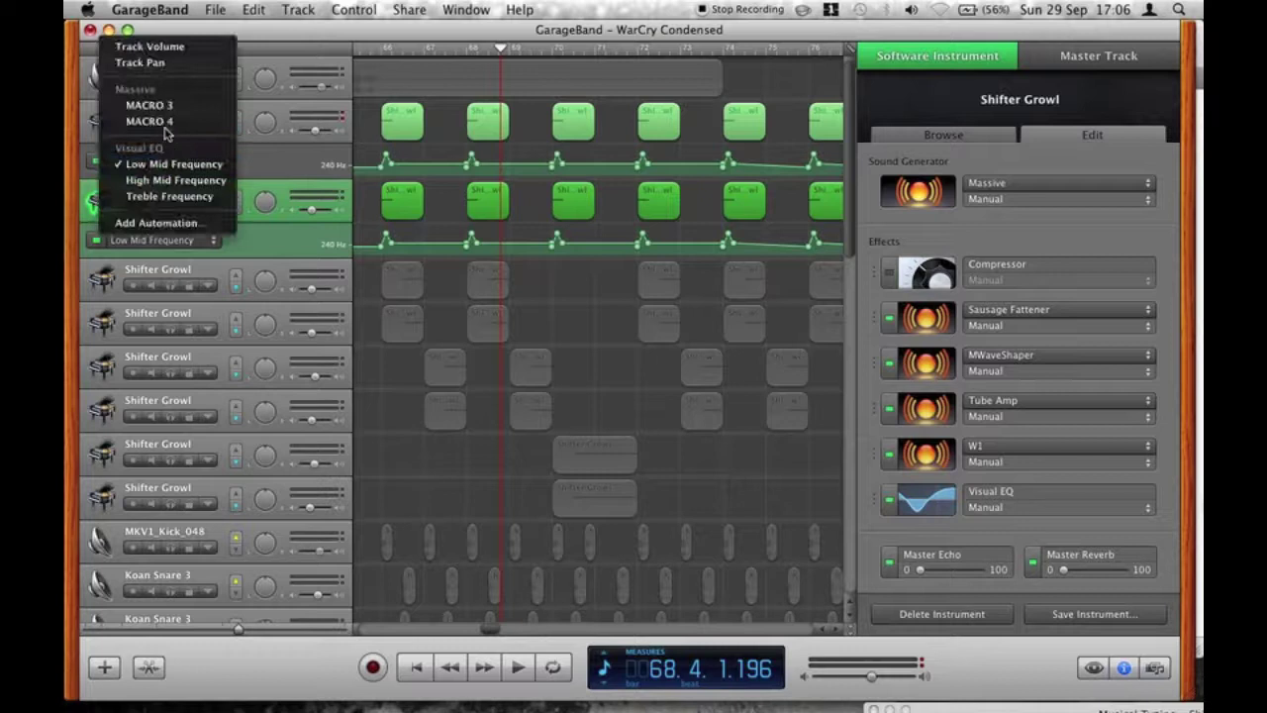
click(138, 111)
click(909, 203)
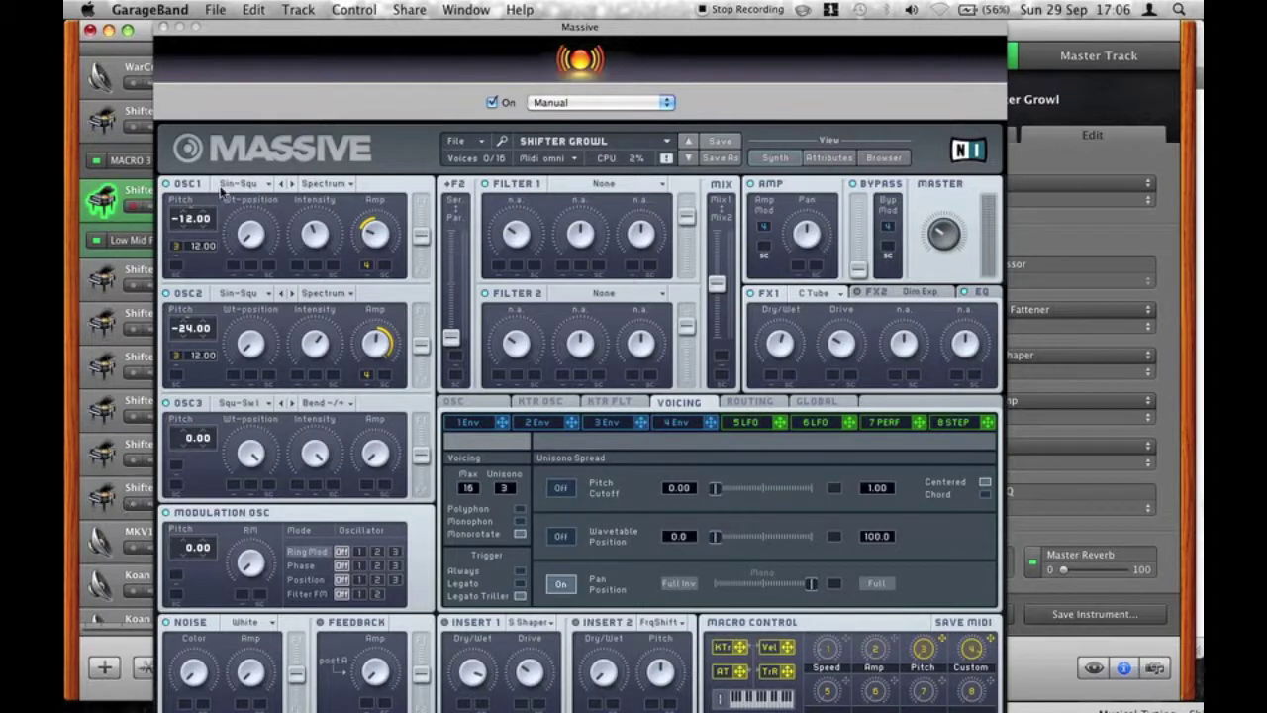
click(126, 112)
click(919, 191)
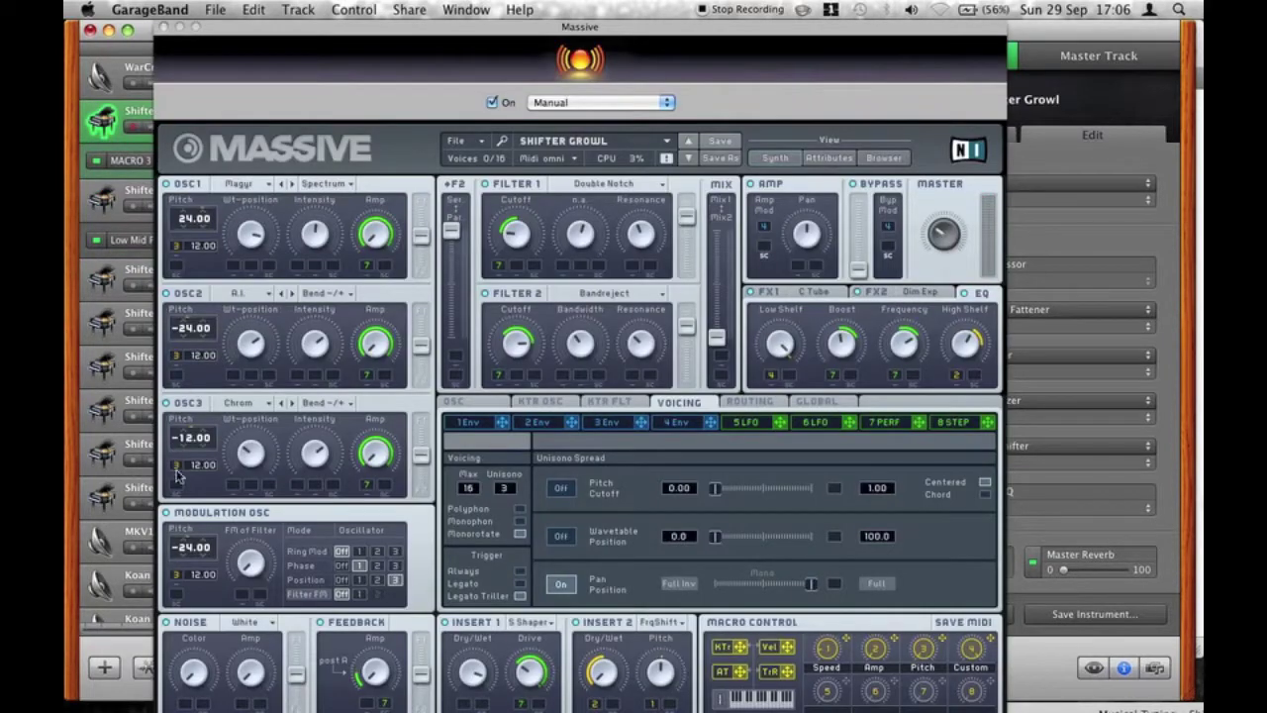
click(164, 26)
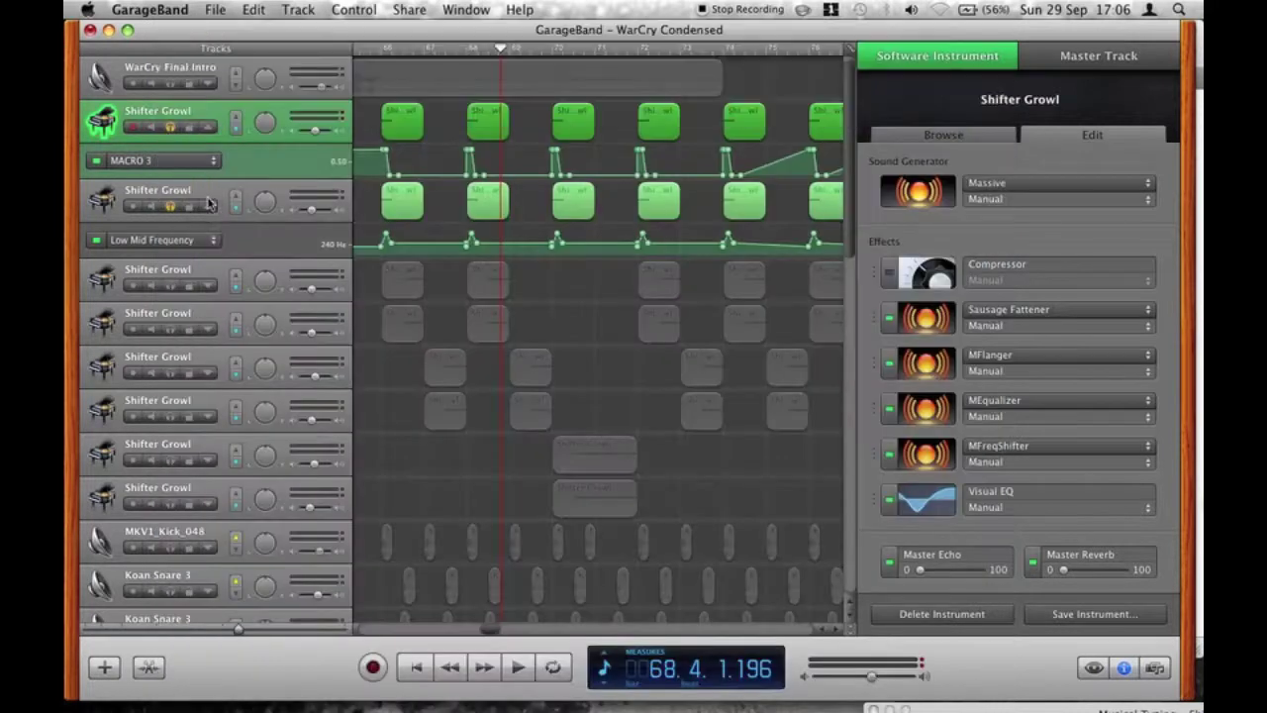
Play the two soloed growl tracks from bar 67 and examine the MACRO 3 automation curve over the regions.
drag(238, 628, 283, 627)
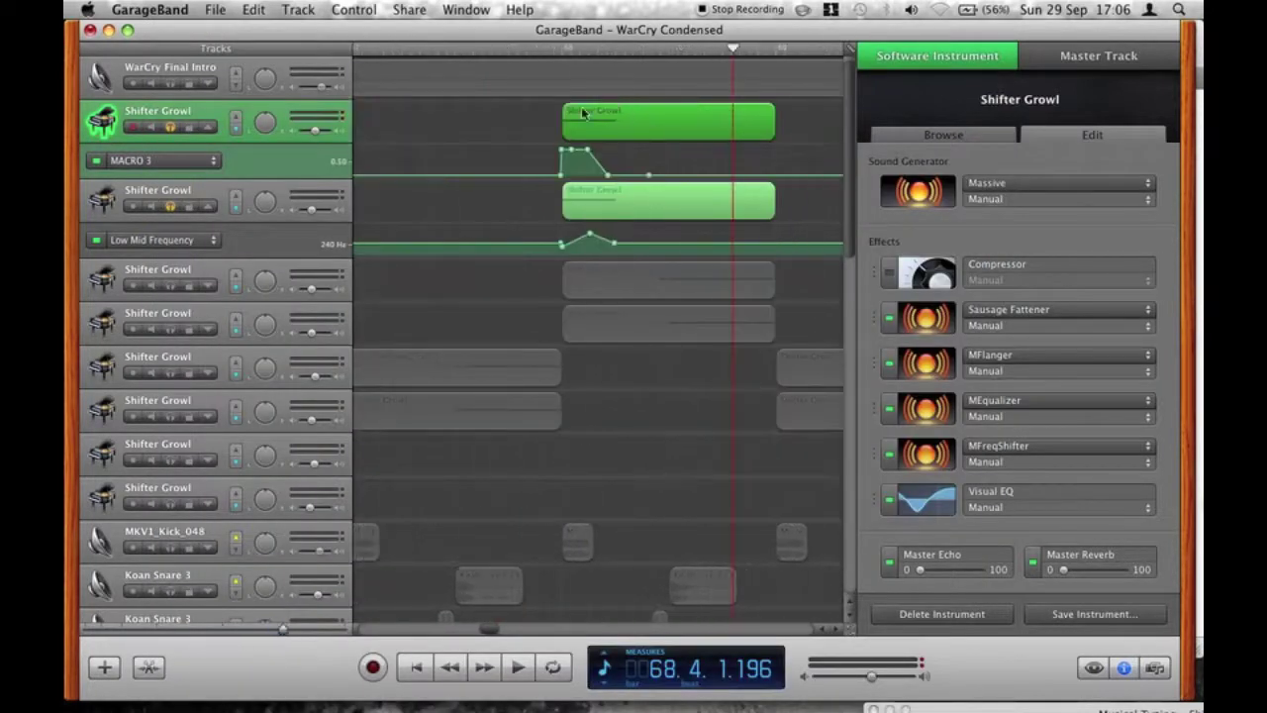
click(500, 48)
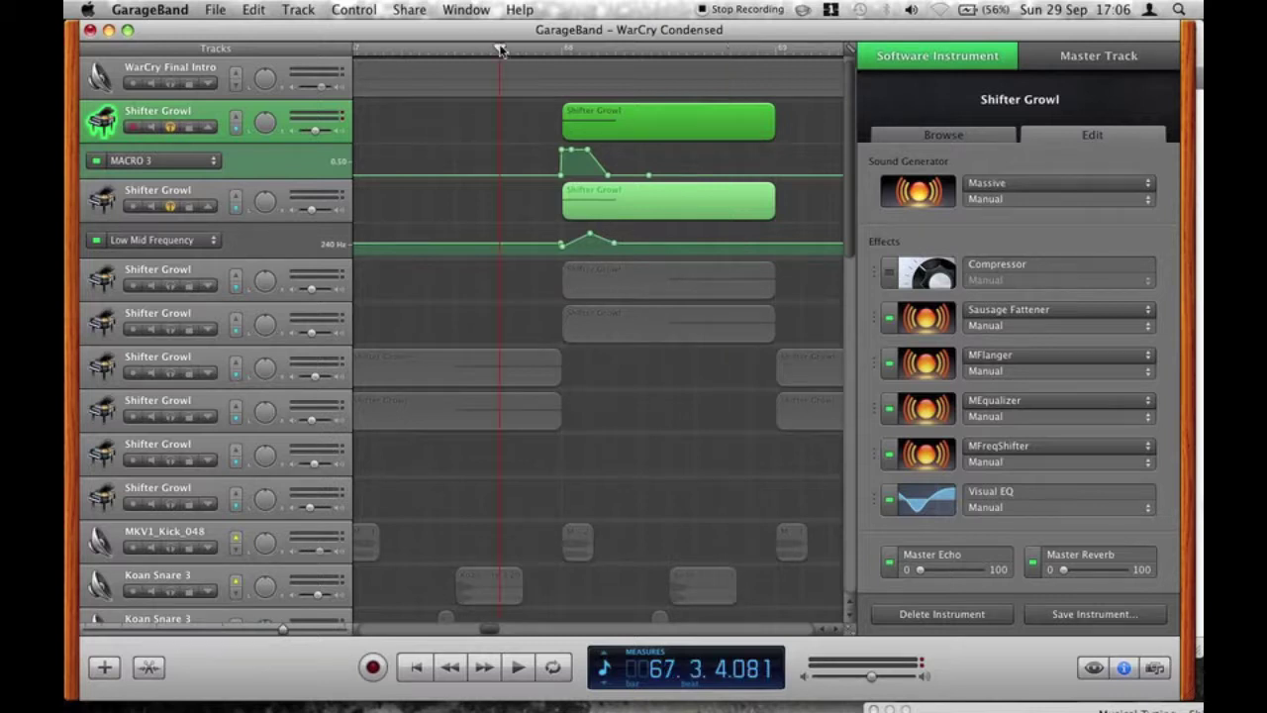
key(space)
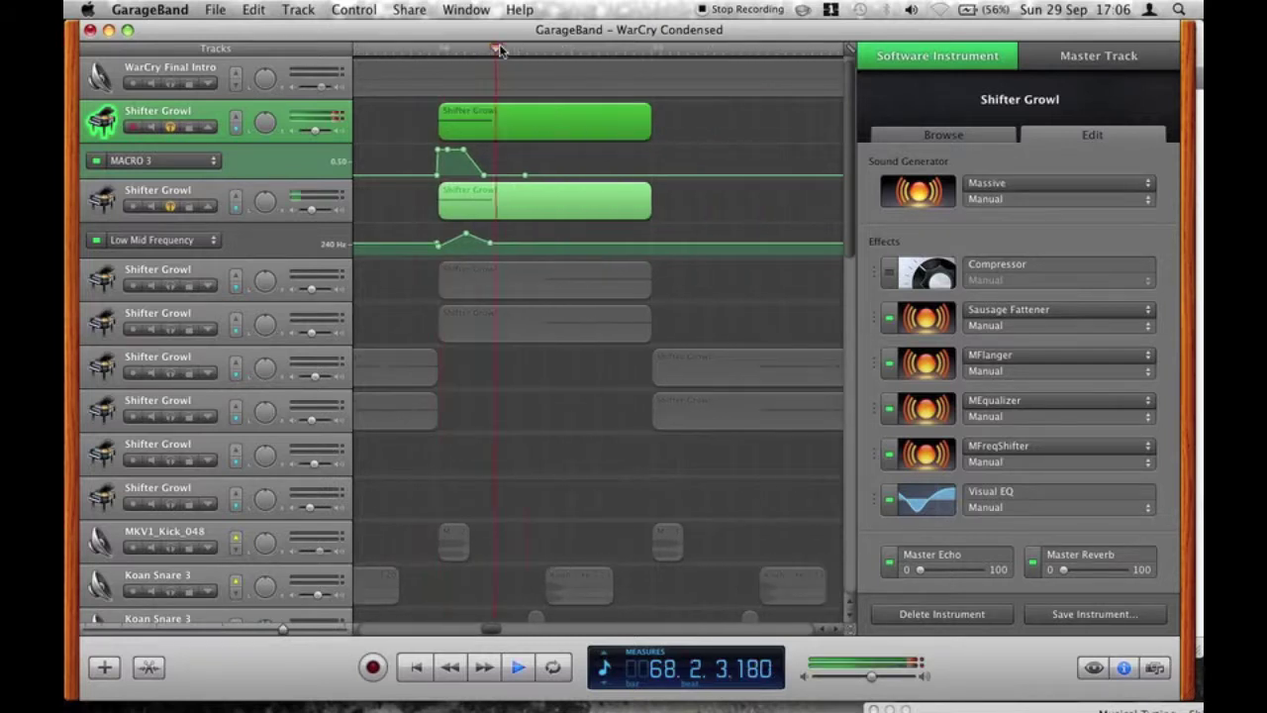
key(space)
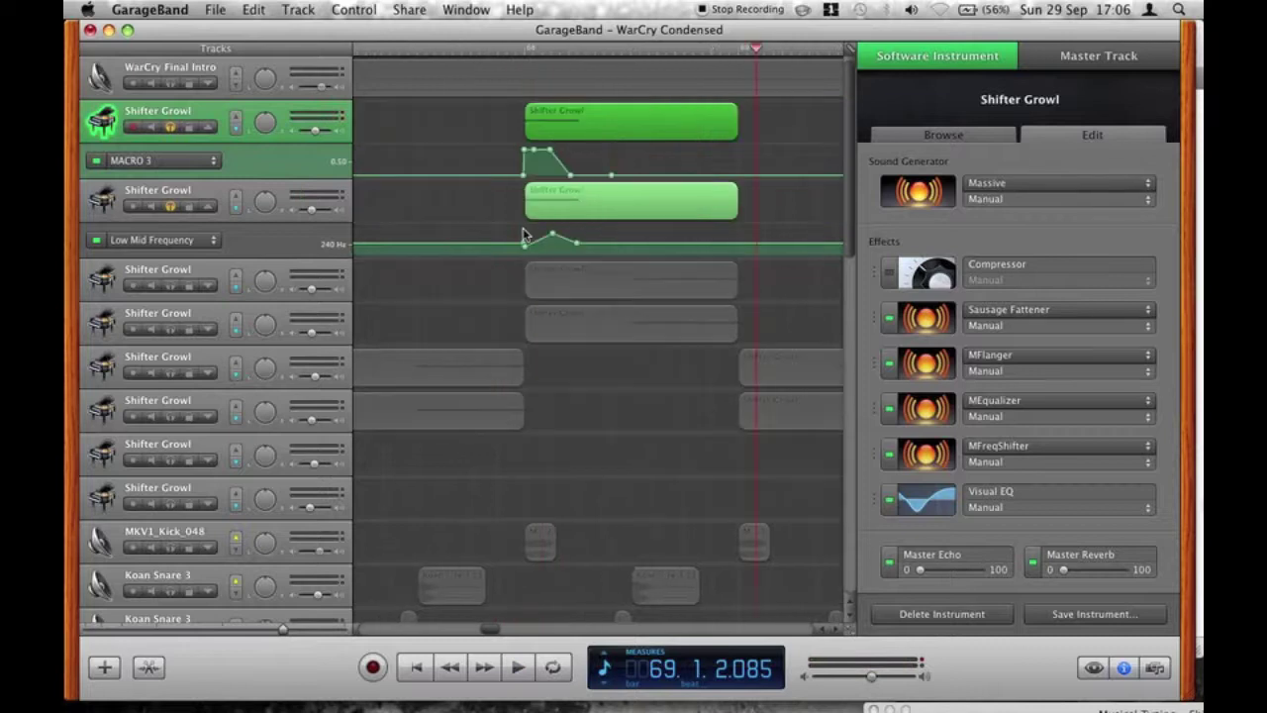
scroll(524, 236, right, 5)
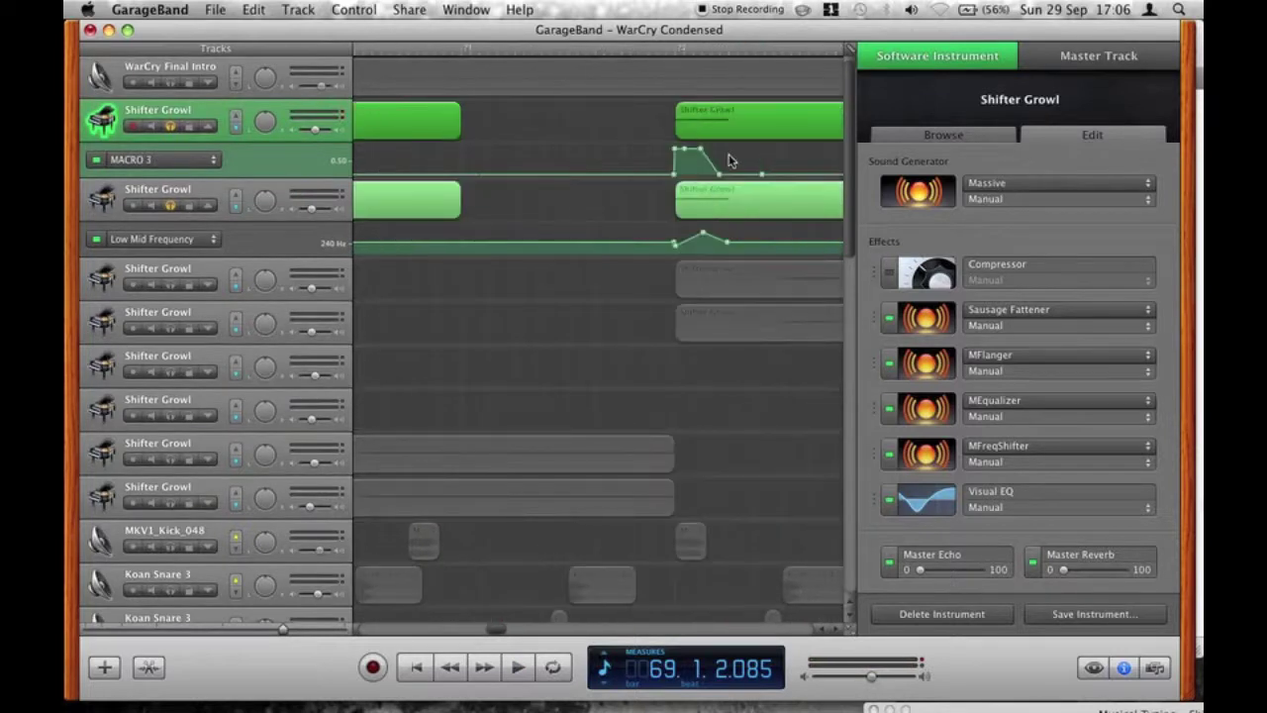
scroll(731, 161, right, 1)
scroll(730, 161, left, 8)
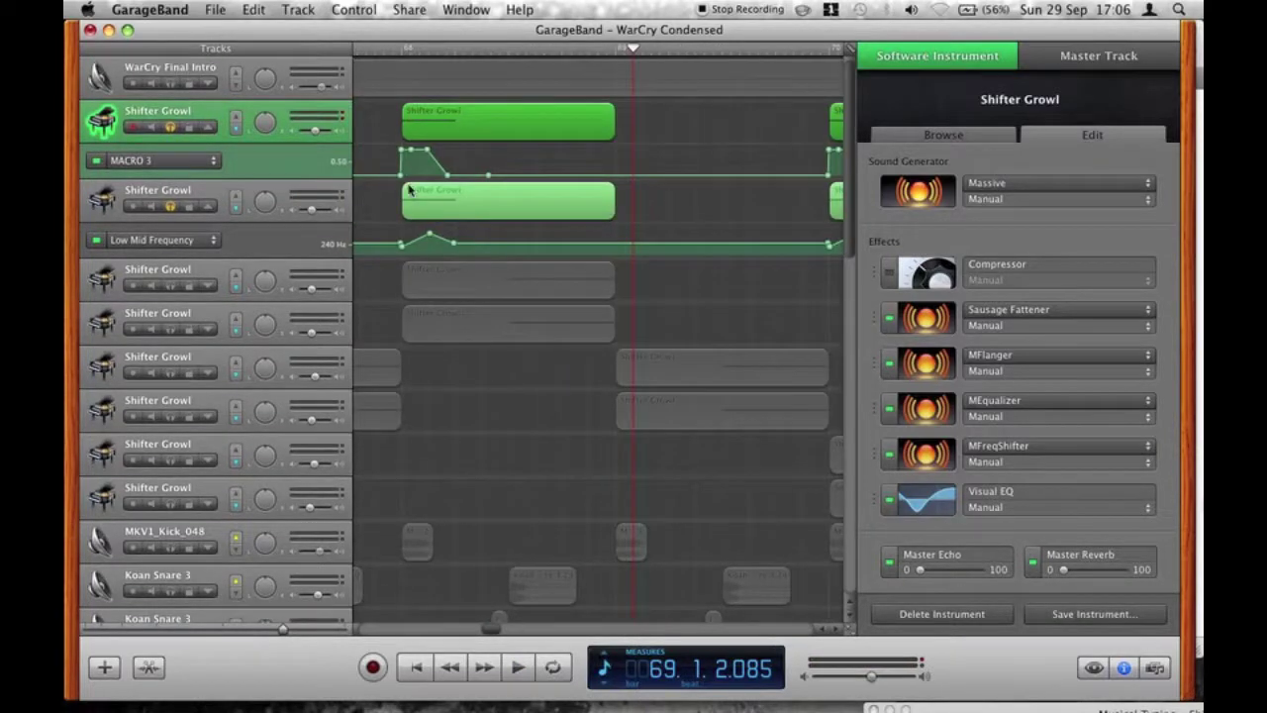
scroll(406, 183, right, 2)
Show the MACRO 4 automation lane of the first Shifter Growl track around bar 66.
scroll(409, 189, left, 10)
click(186, 160)
click(188, 183)
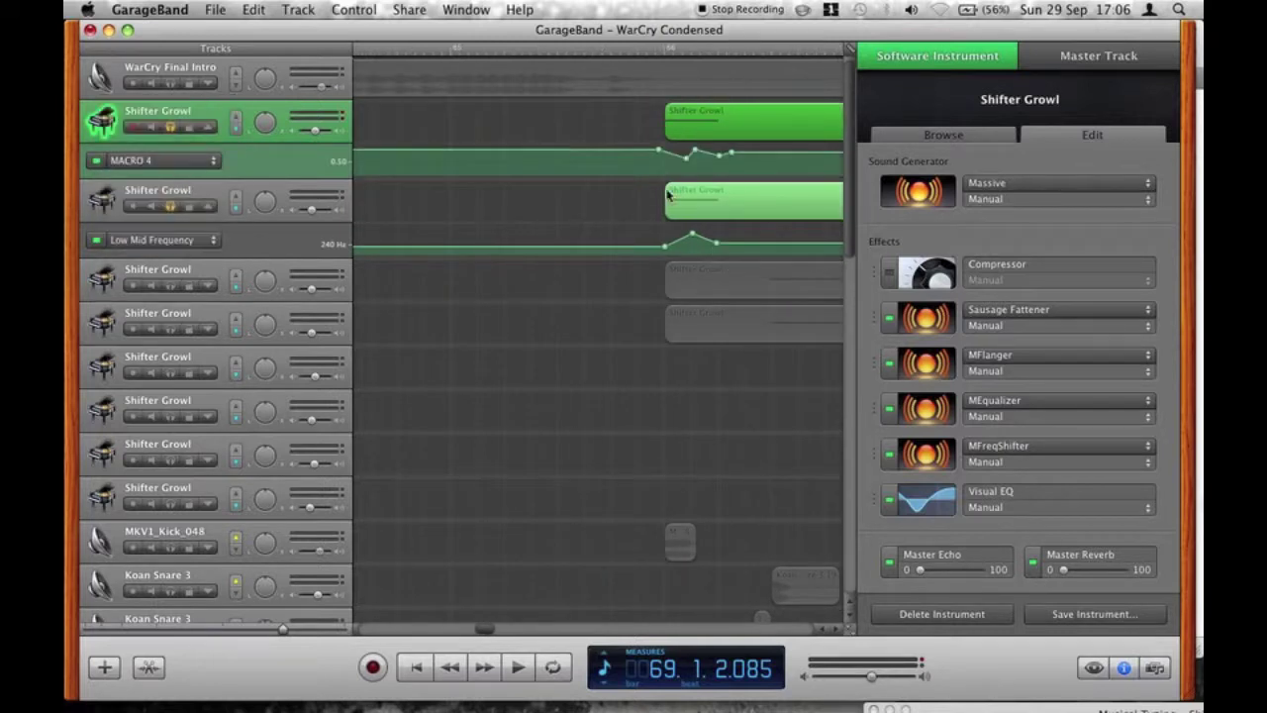
scroll(667, 195, left, 3)
Review the 7 Perf performer modulation and its amp control in the first Shifter Growl track's Massive patch.
click(918, 191)
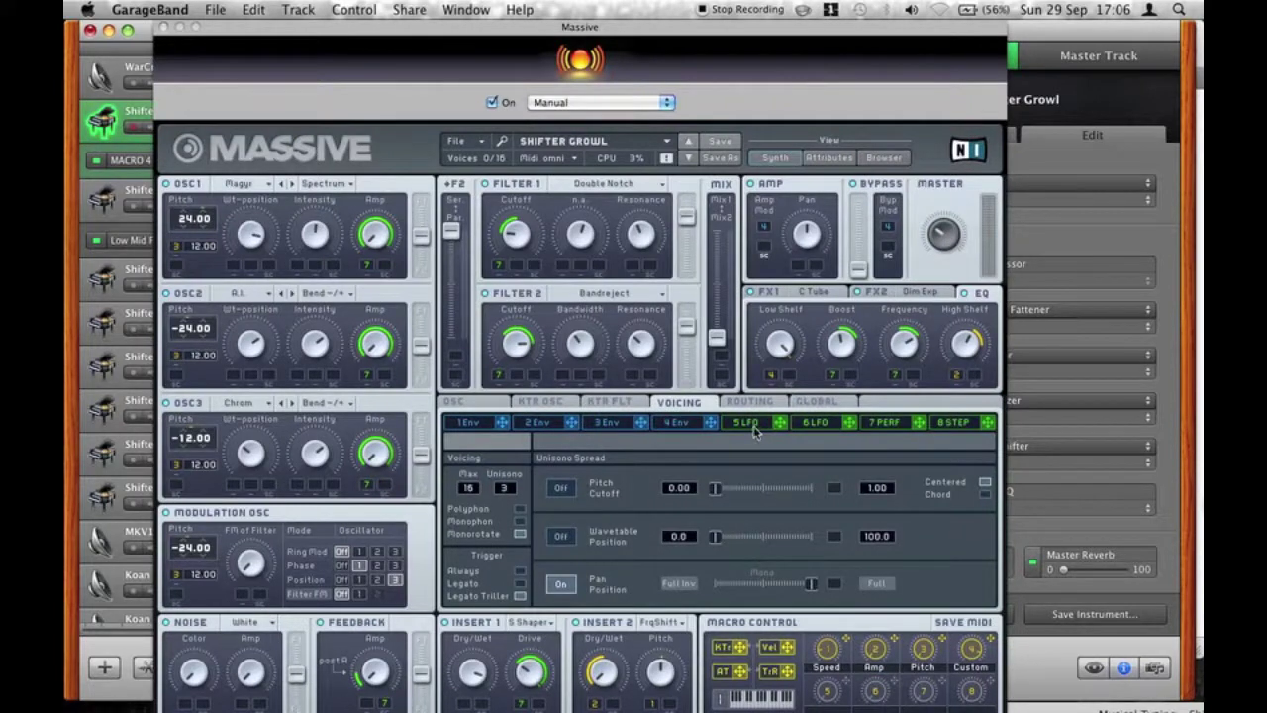
click(885, 423)
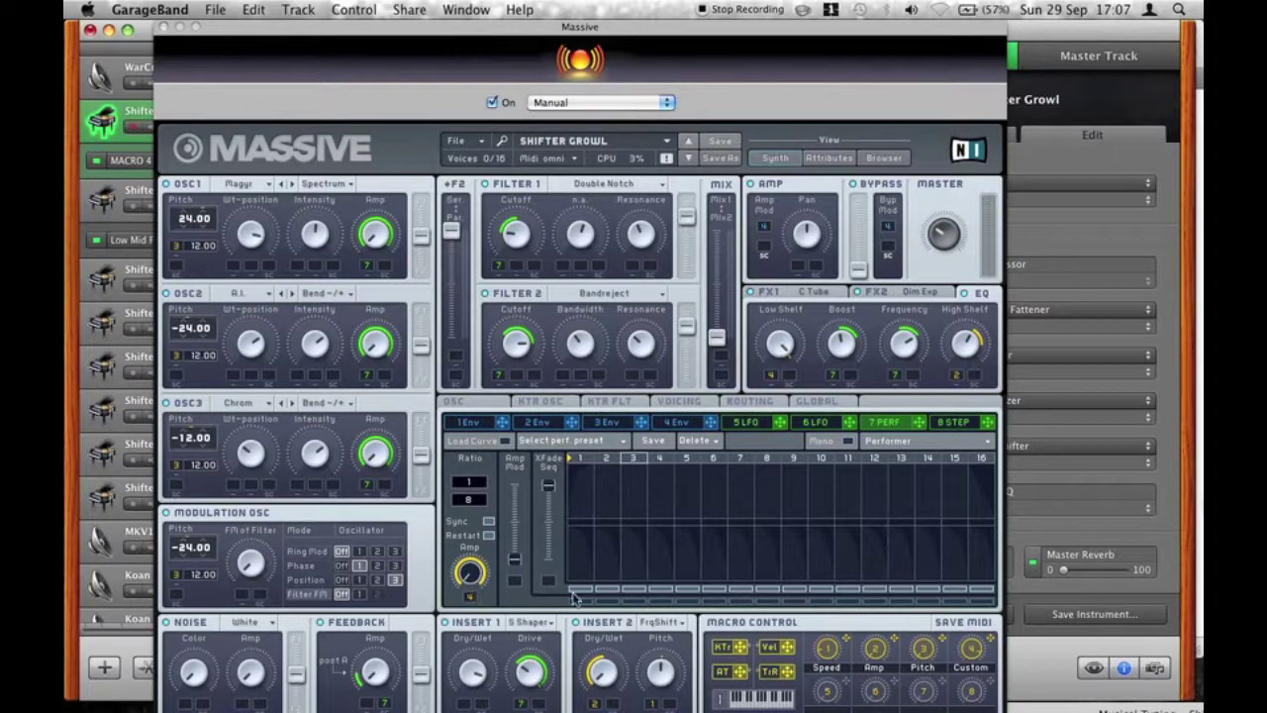
key(a)
click(164, 27)
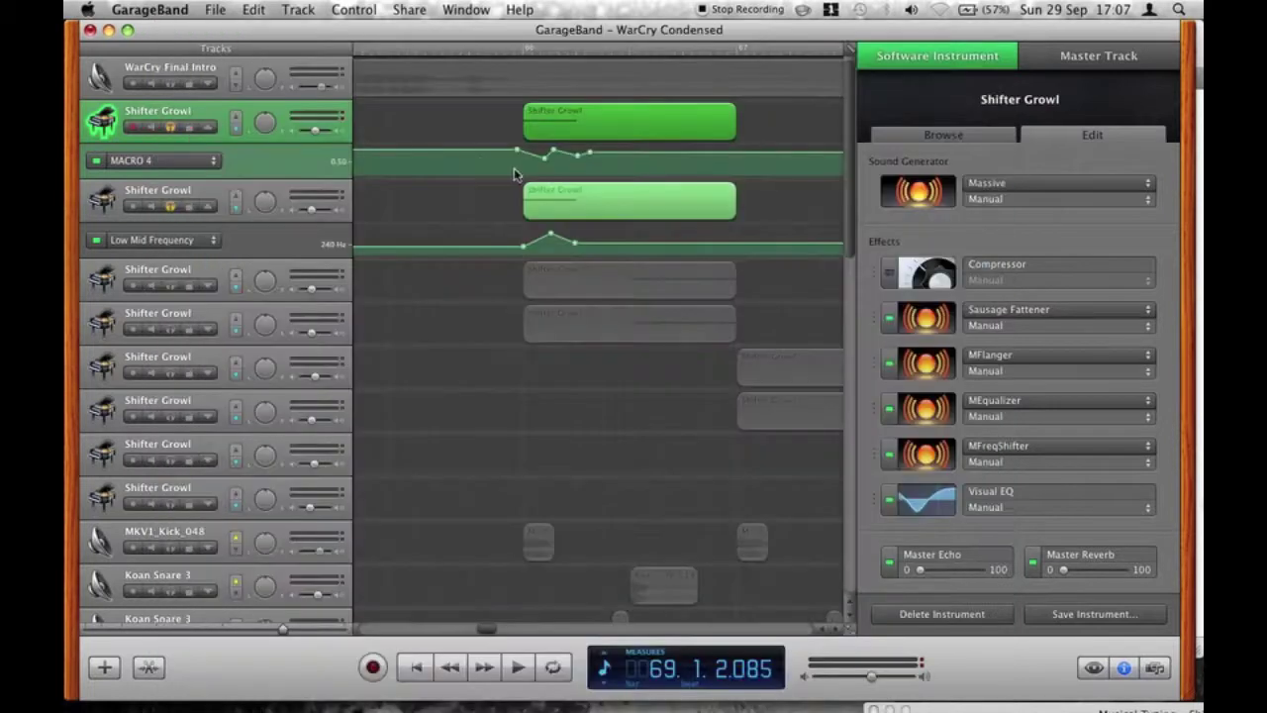
Examine the first track's MACRO 4 curve across the regions and show MACRO 4 on the second Shifter Growl track for comparison.
mouse_move(503, 160)
mouse_down()
mouse_move(581, 159)
mouse_move(495, 159)
mouse_move(623, 175)
mouse_move(432, 163)
mouse_move(495, 170)
mouse_up()
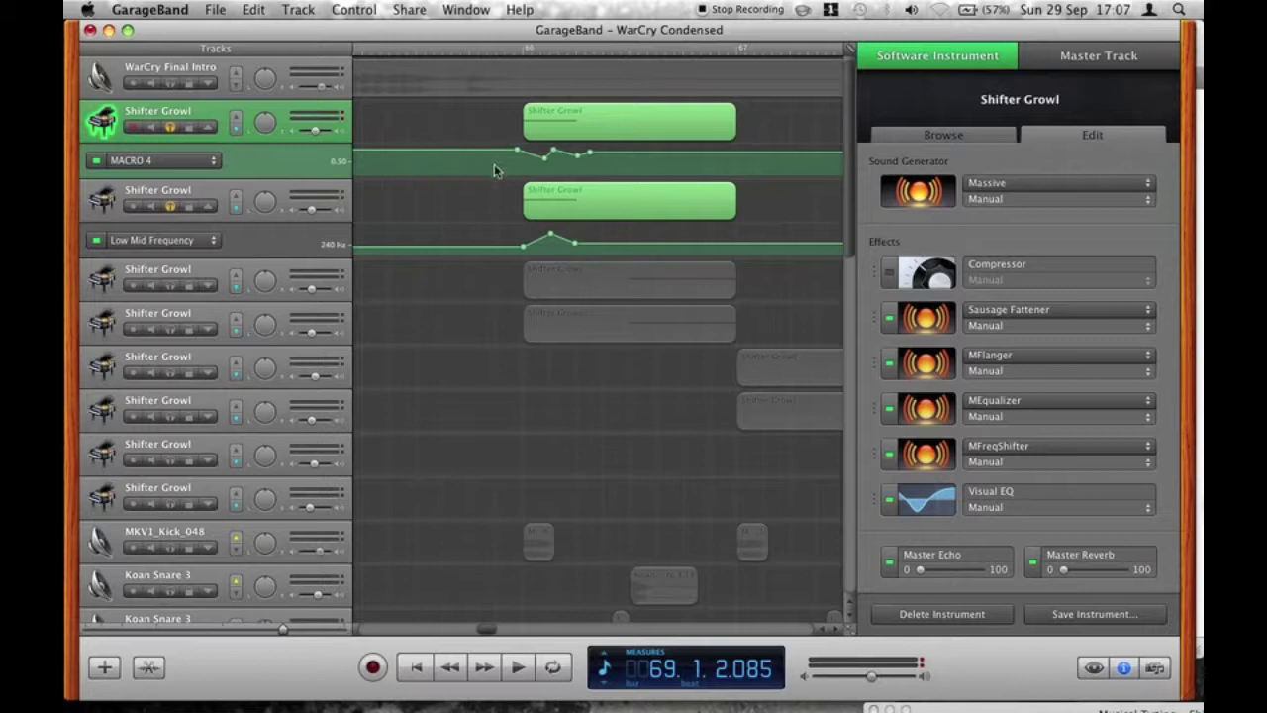
scroll(528, 278, right, 10)
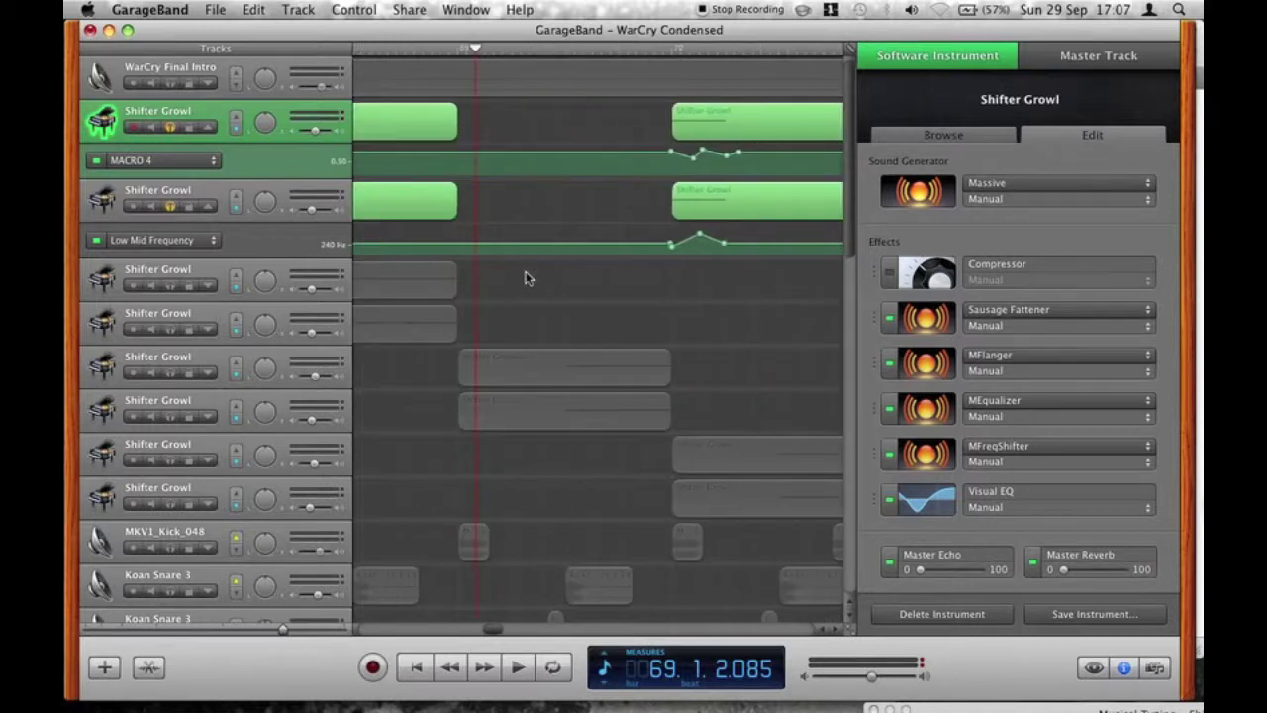
scroll(527, 278, left, 8)
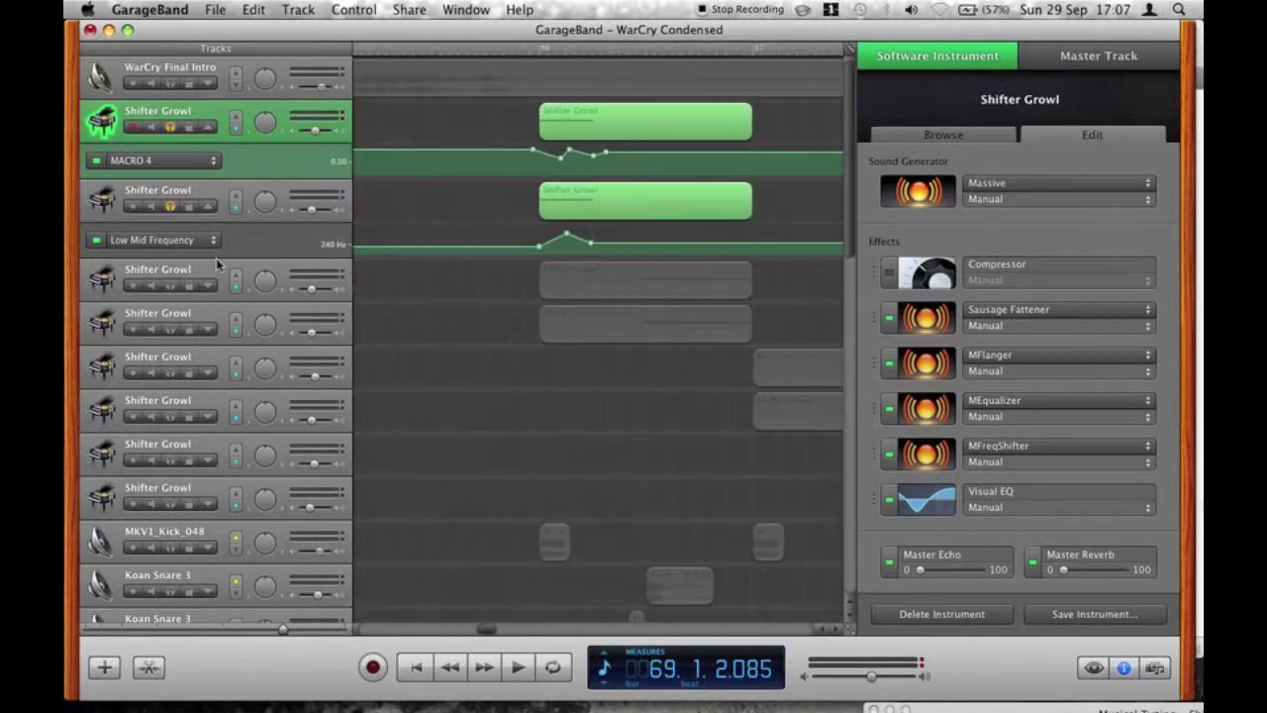
click(203, 240)
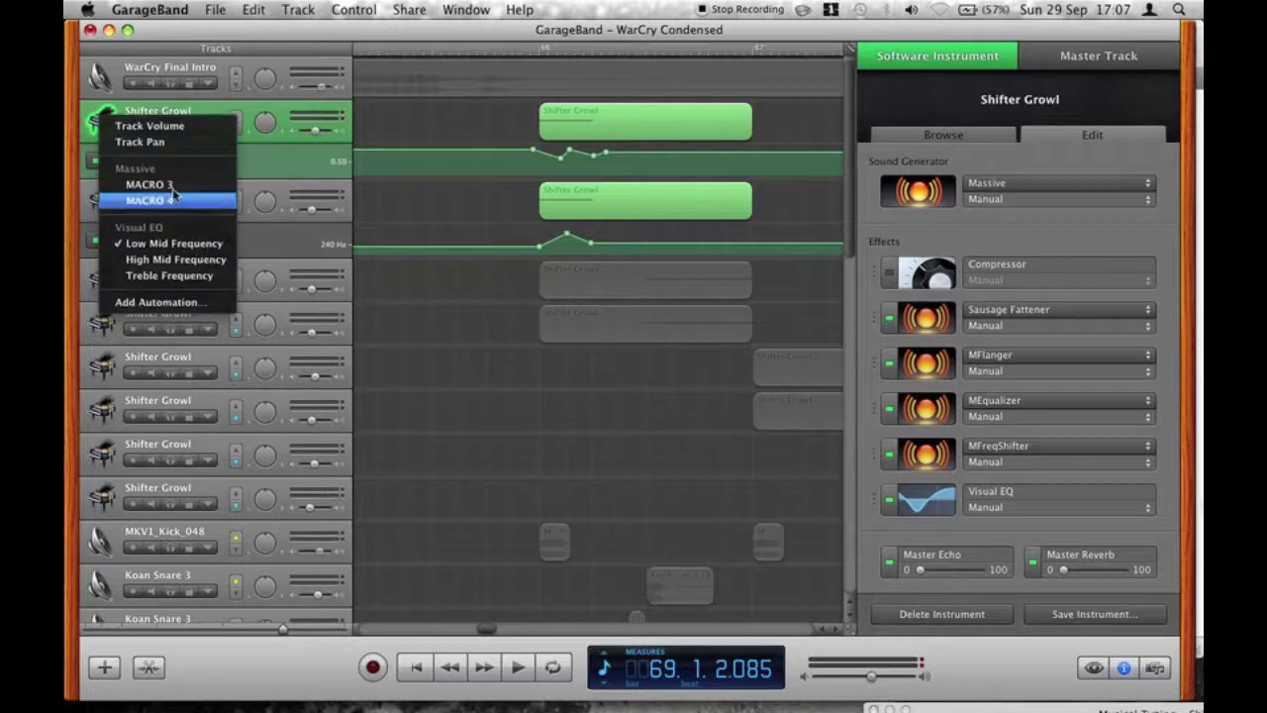
click(172, 205)
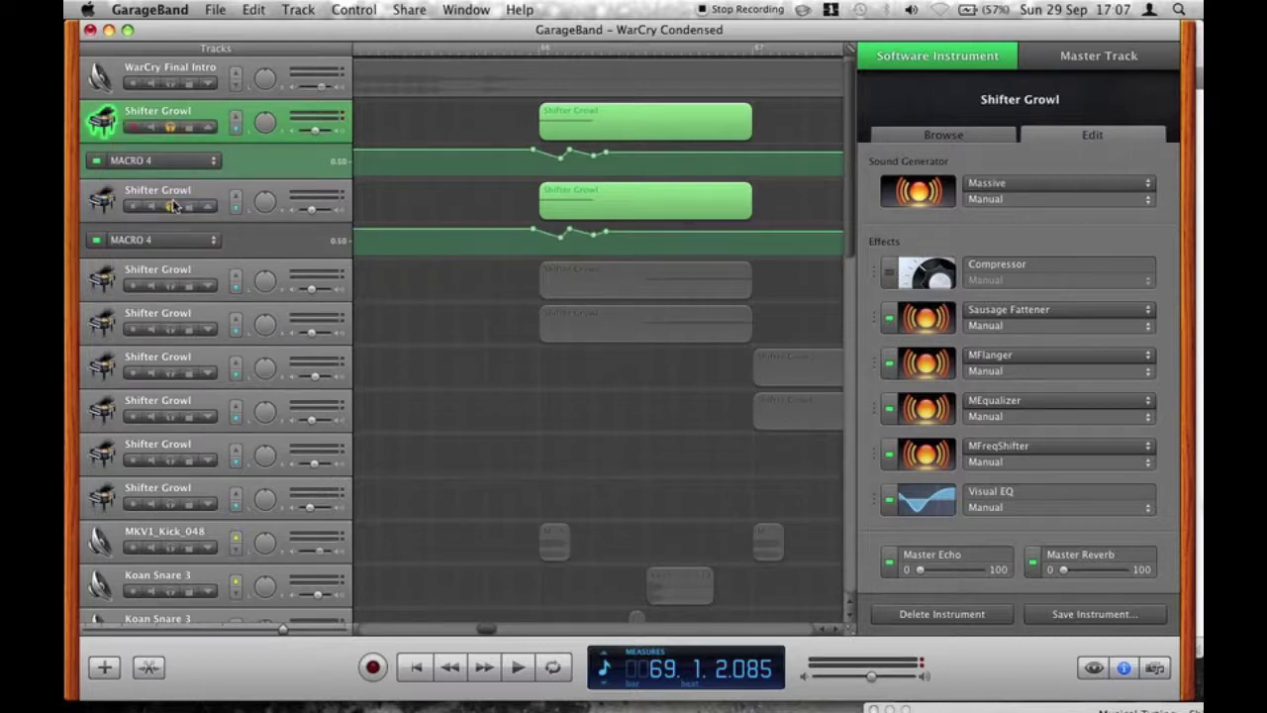
drag(483, 158, 626, 161)
Check the second Shifter Growl track's automated parameter list and the oscillator amp assignments in its Massive patch.
click(198, 240)
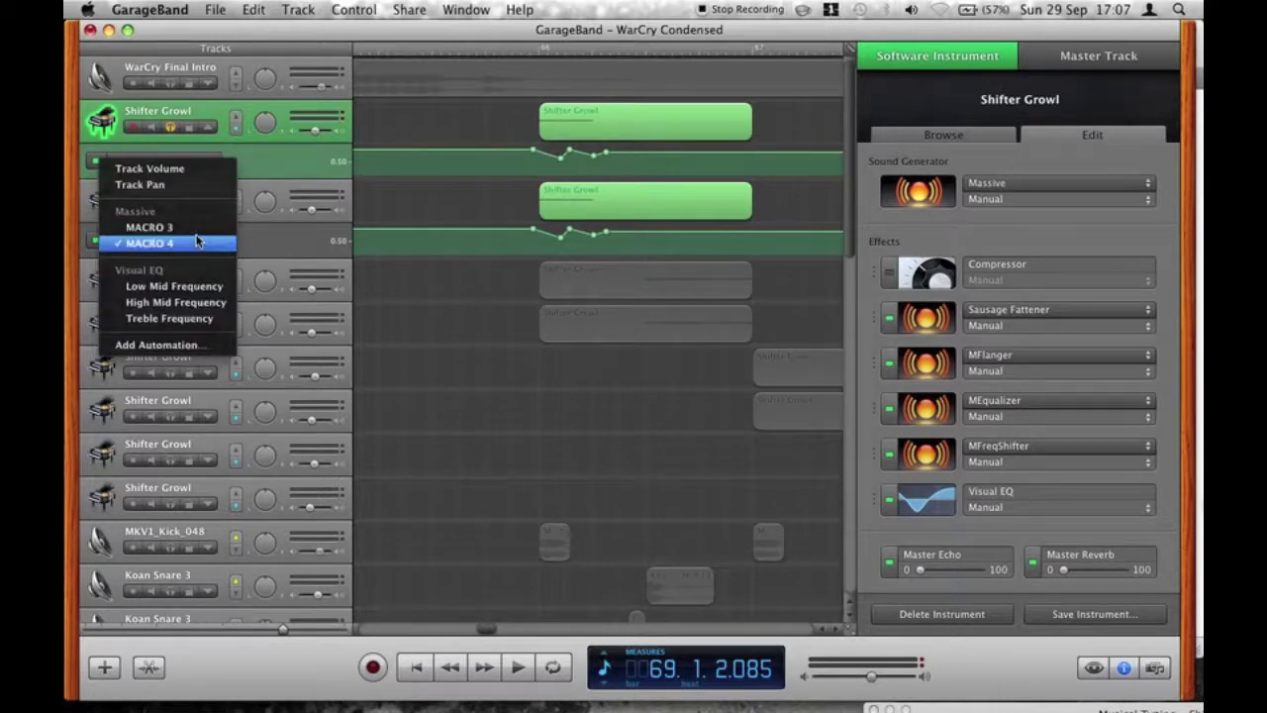
click(226, 224)
click(129, 246)
click(134, 259)
click(167, 208)
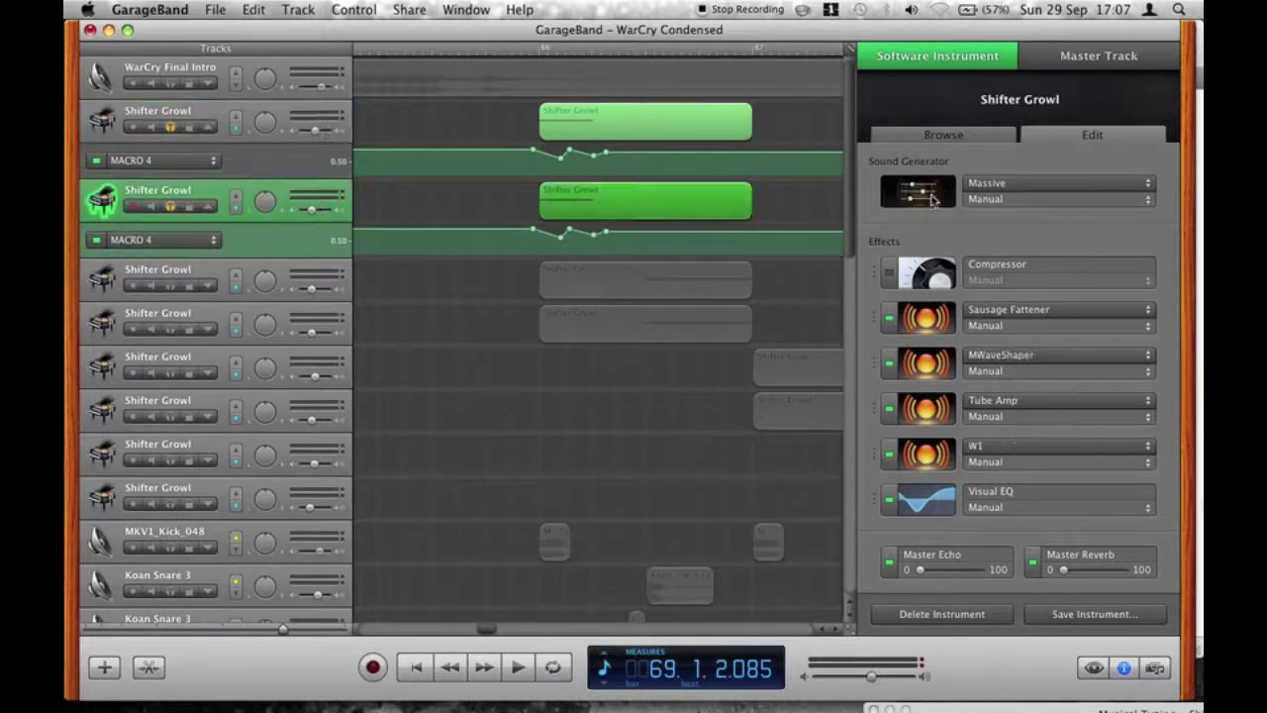
click(932, 200)
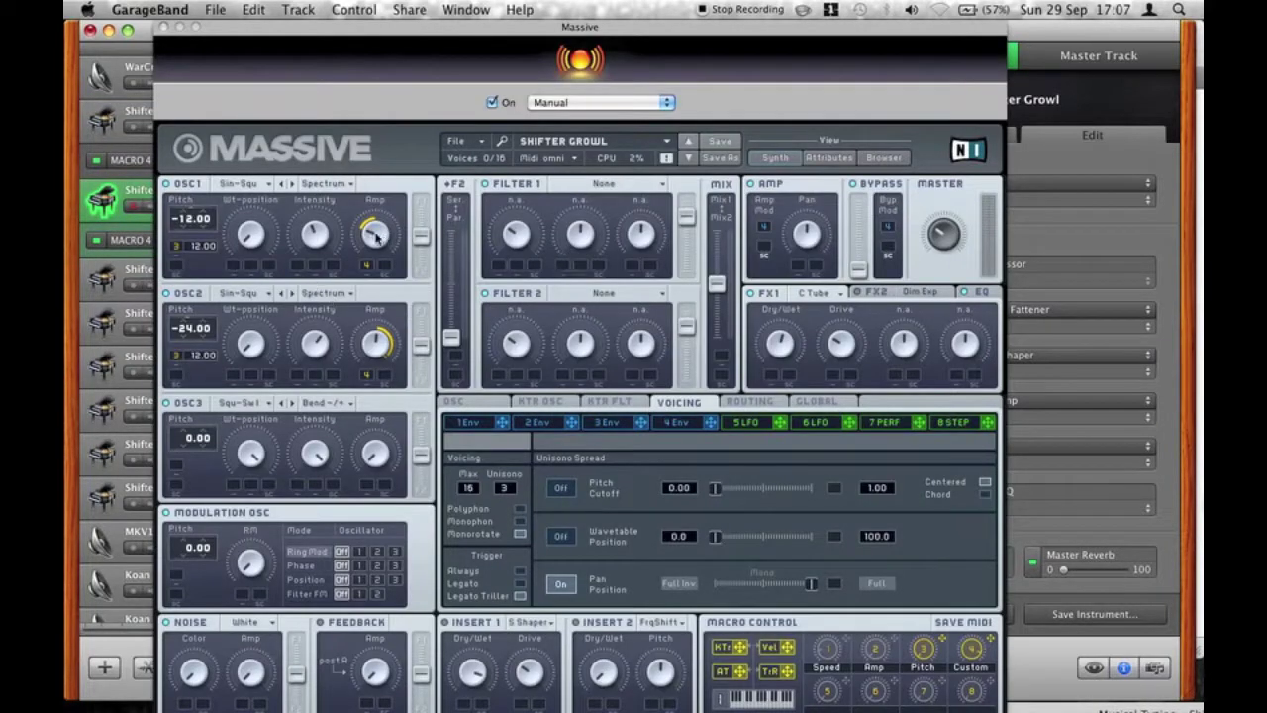
click(163, 27)
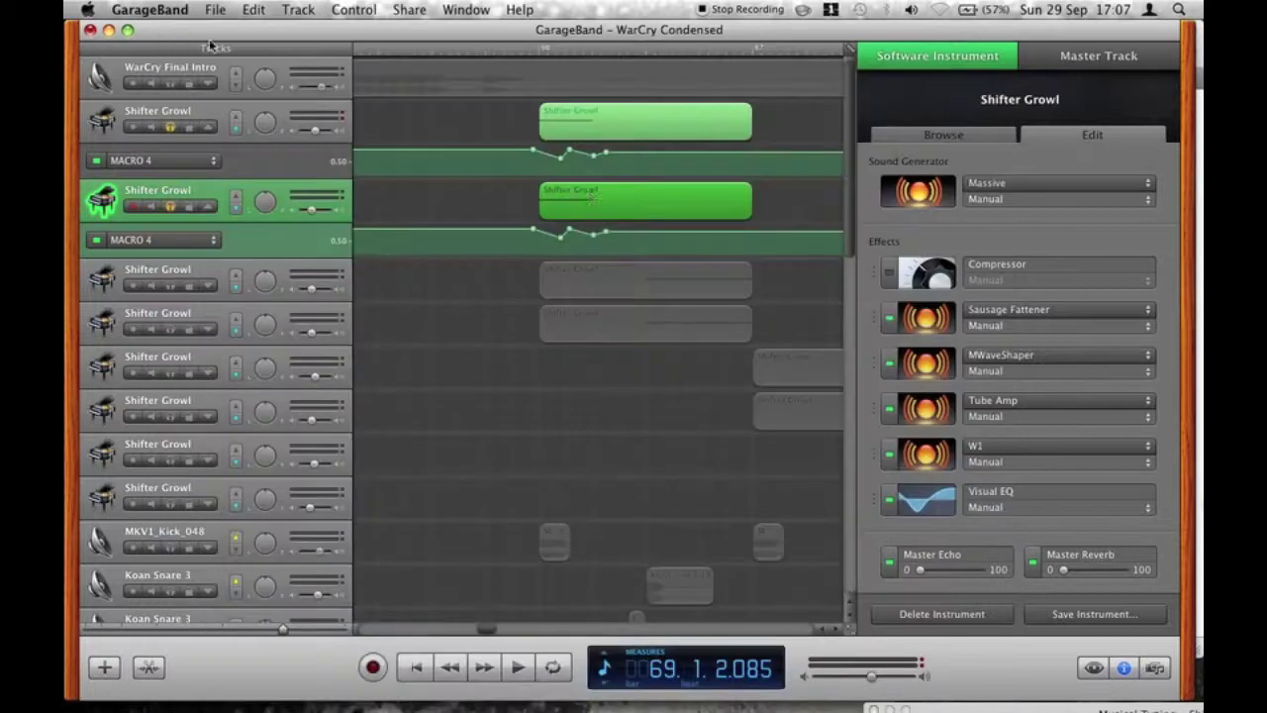
Show the first track's Low Mid Frequency automation and watch its Visual EQ curve during playback from just before bar 66.
click(166, 161)
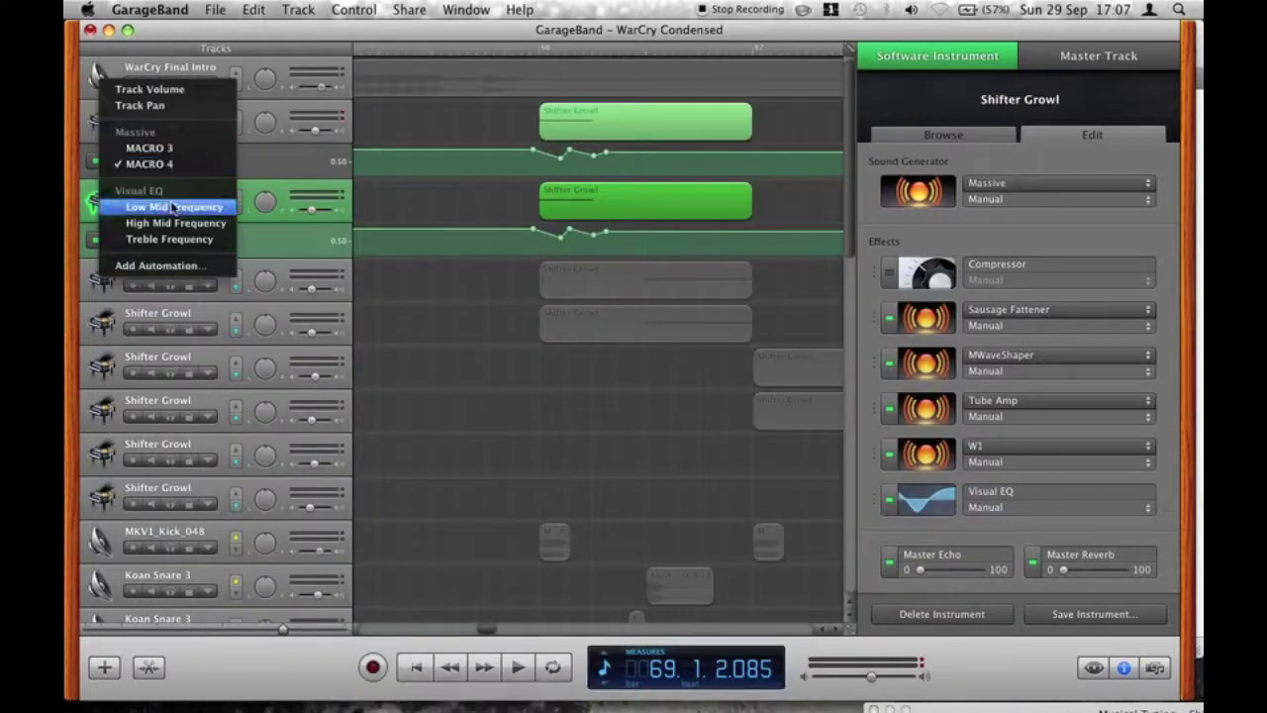
click(173, 207)
click(921, 486)
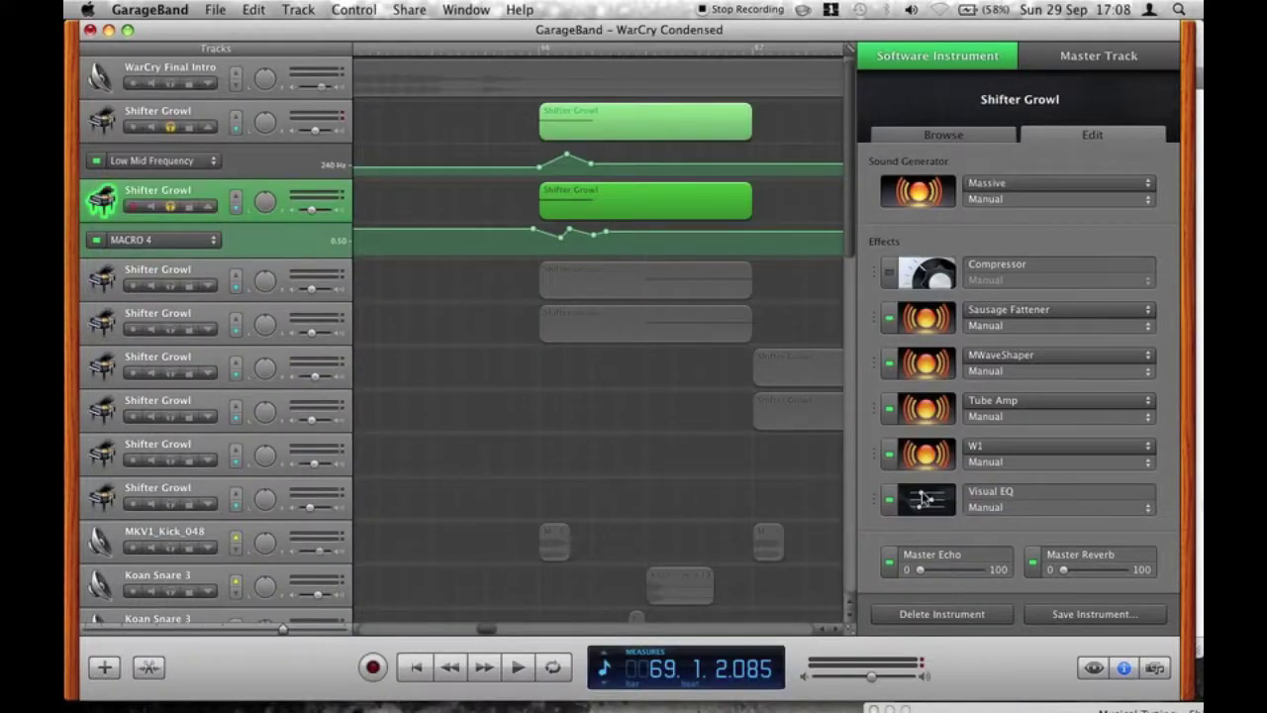
click(142, 112)
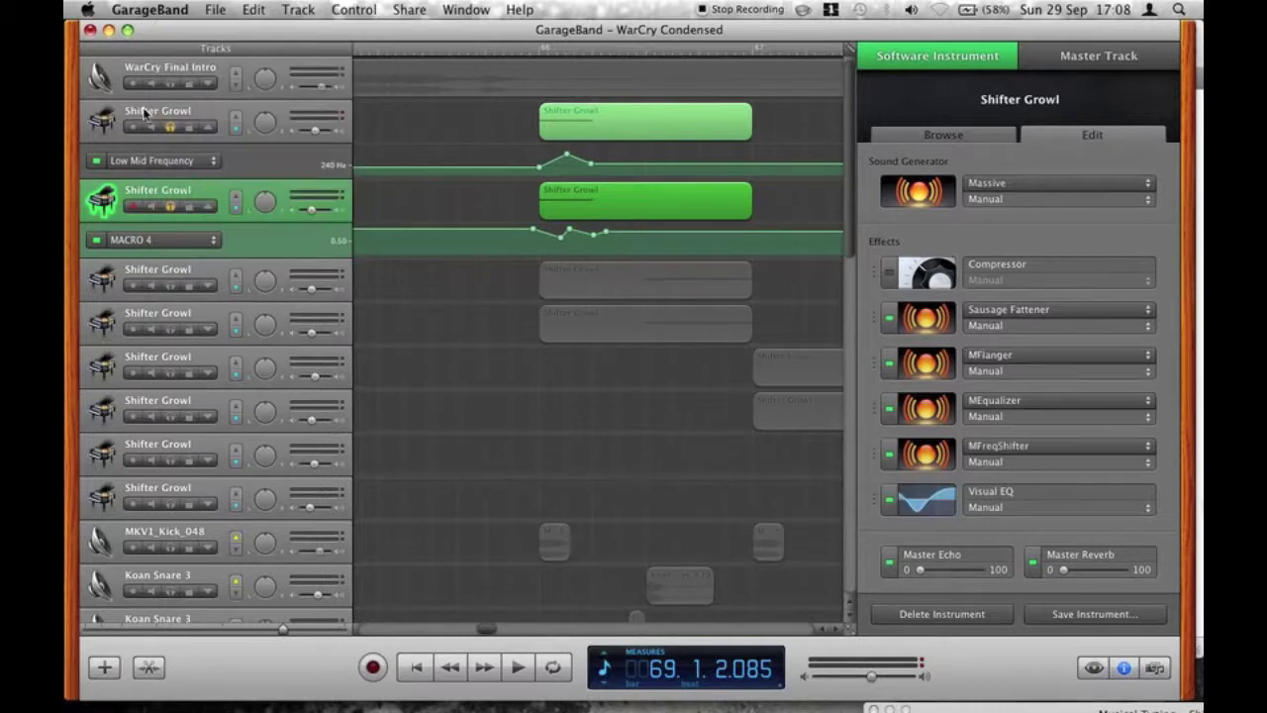
click(922, 500)
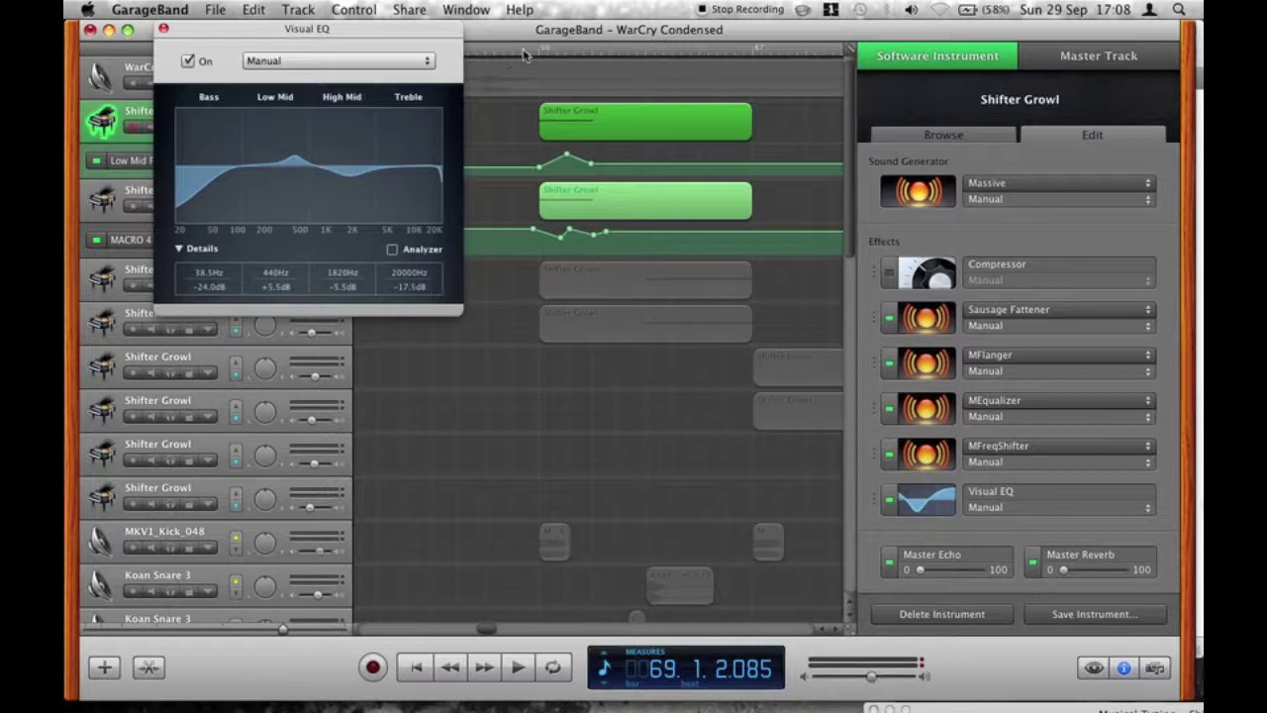
click(522, 49)
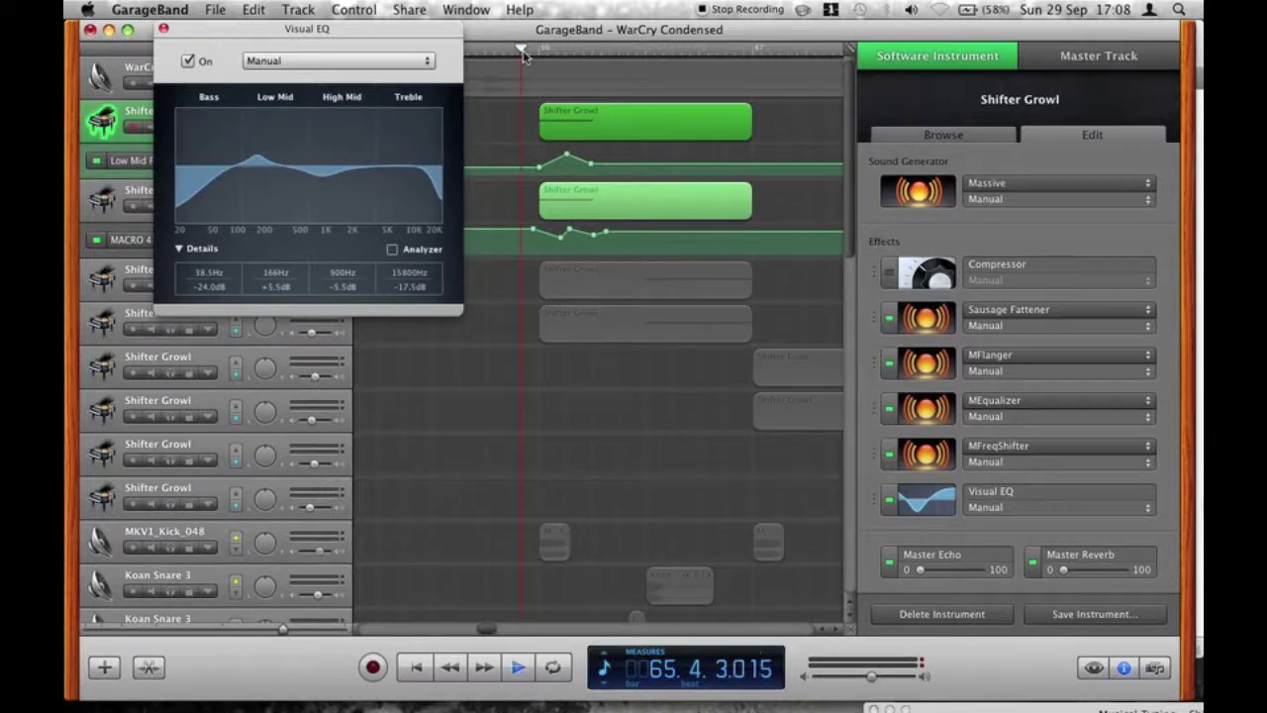
key(space)
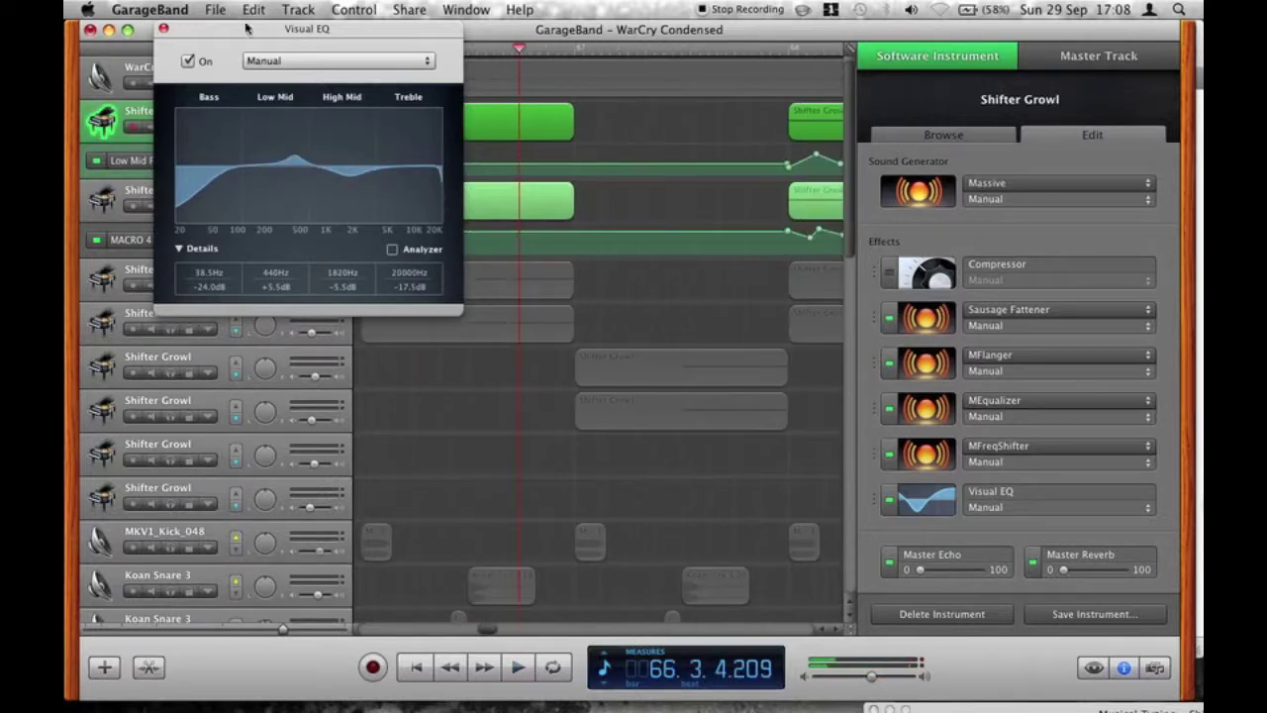
Compare the Treble, High Mid and Low Mid Frequency automation curves of the first Shifter Growl track around bar 66.
scroll(606, 206, left, 5)
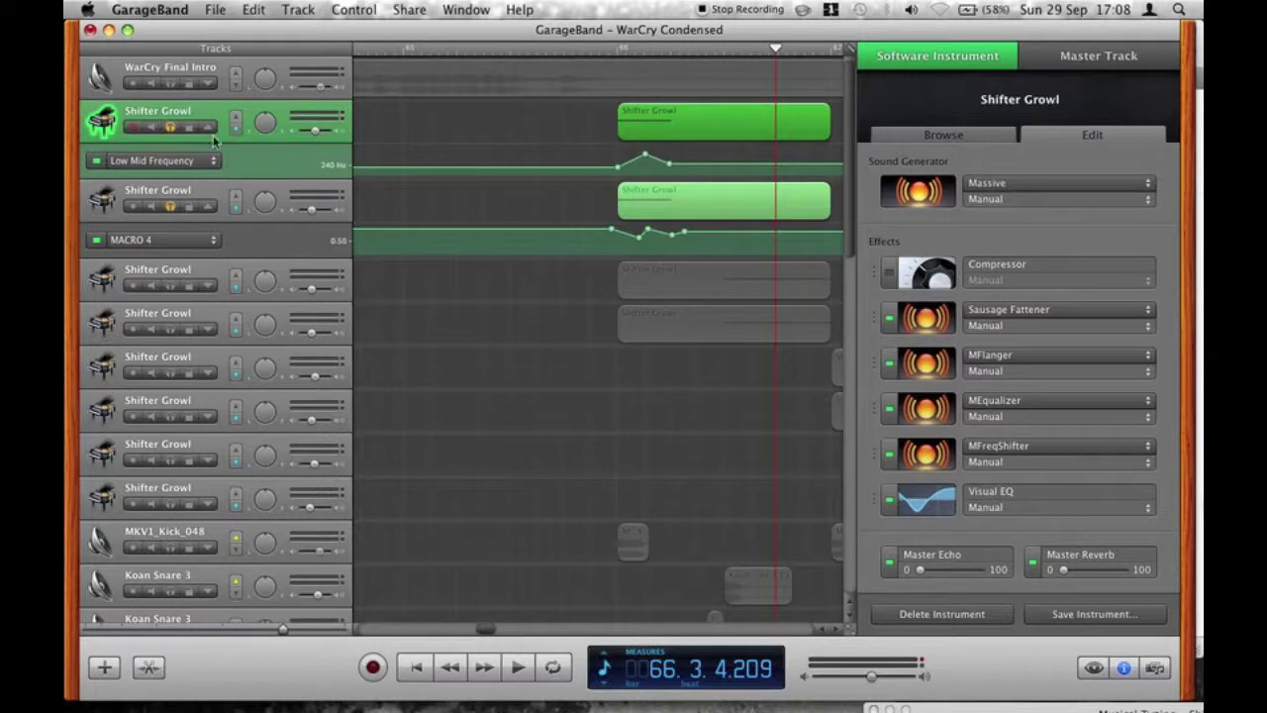
click(158, 164)
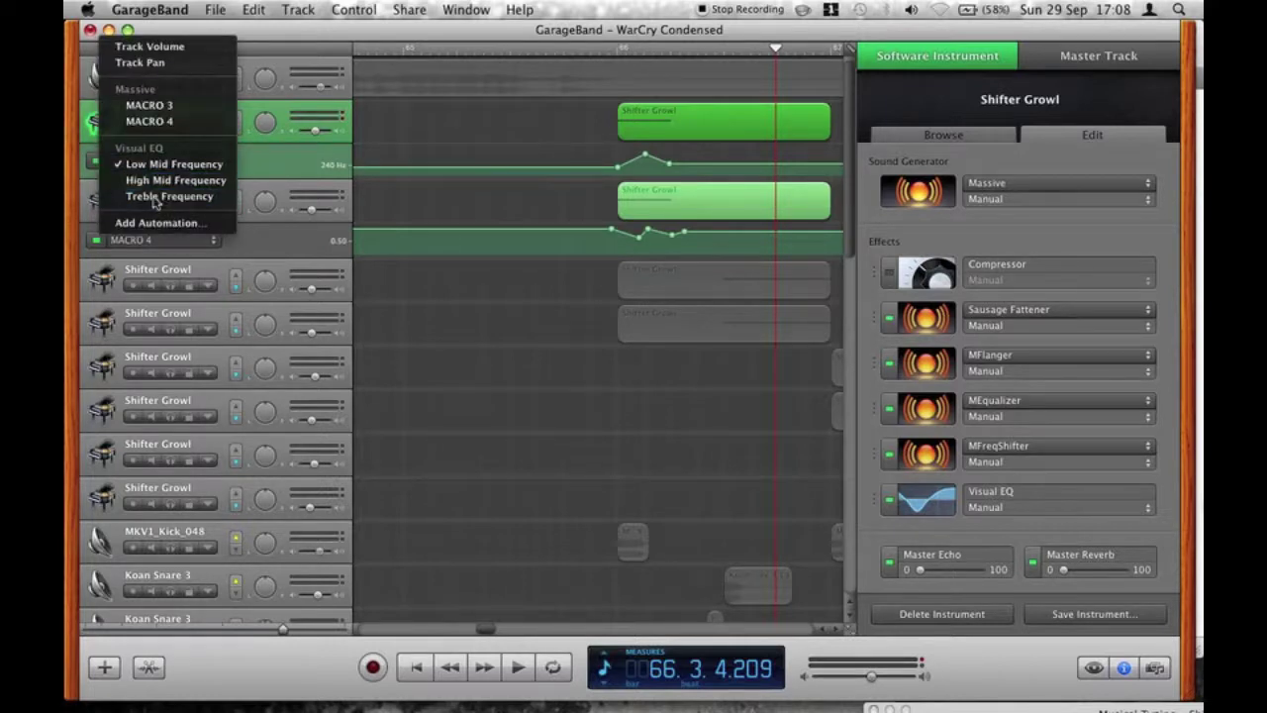
click(154, 198)
click(161, 163)
click(159, 148)
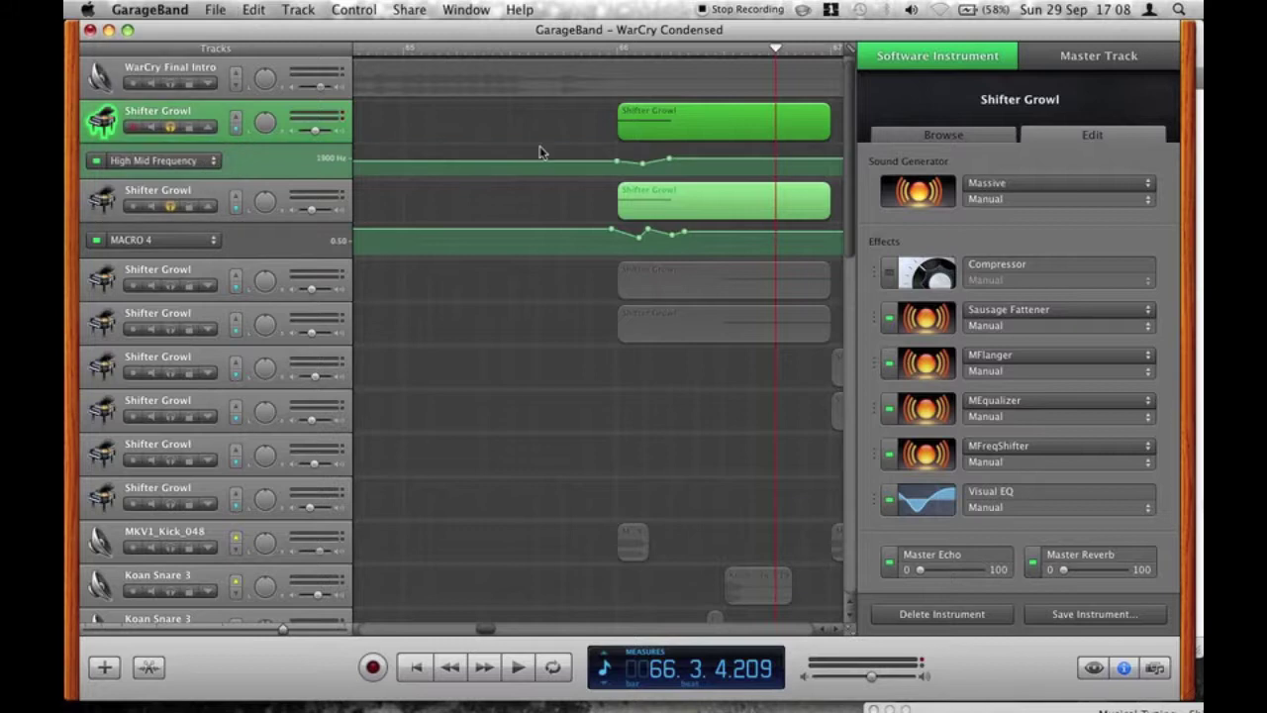
click(153, 164)
click(159, 148)
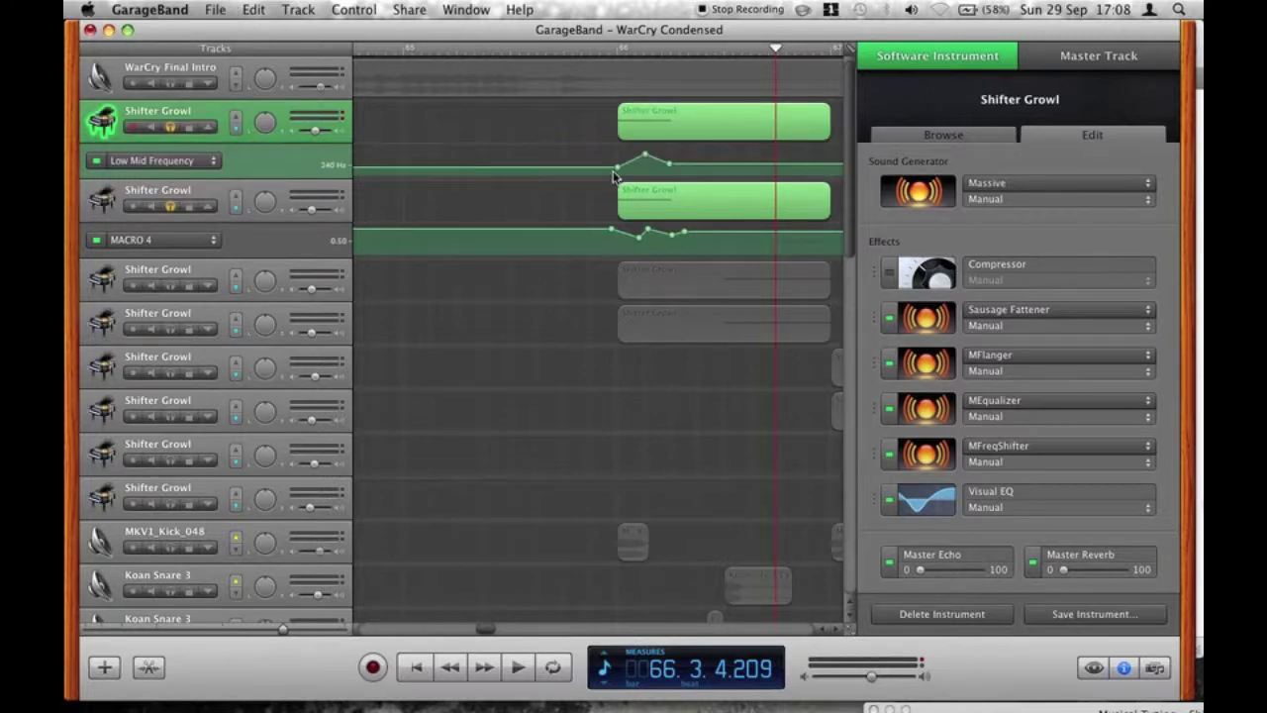
scroll(597, 167, right, 5)
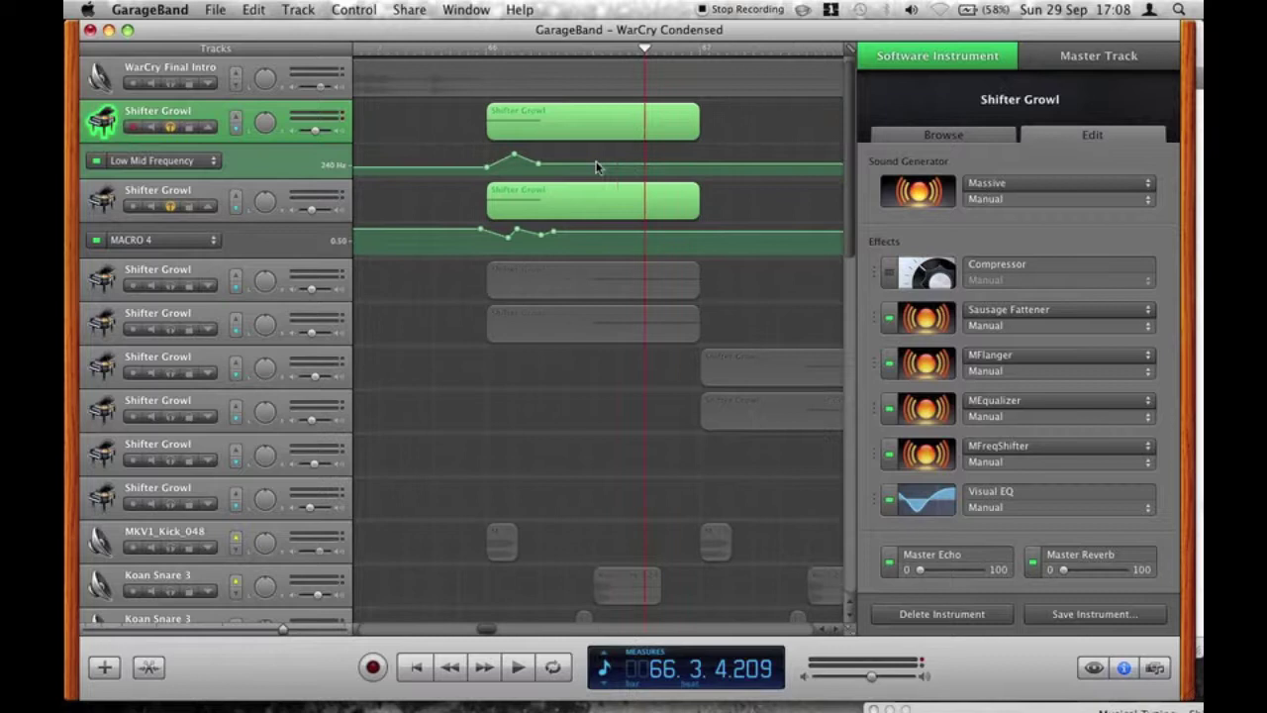
Show the second Shifter Growl track's Low Mid Frequency automation to compare its curve with the first track's.
click(184, 171)
click(361, 130)
click(195, 198)
click(188, 241)
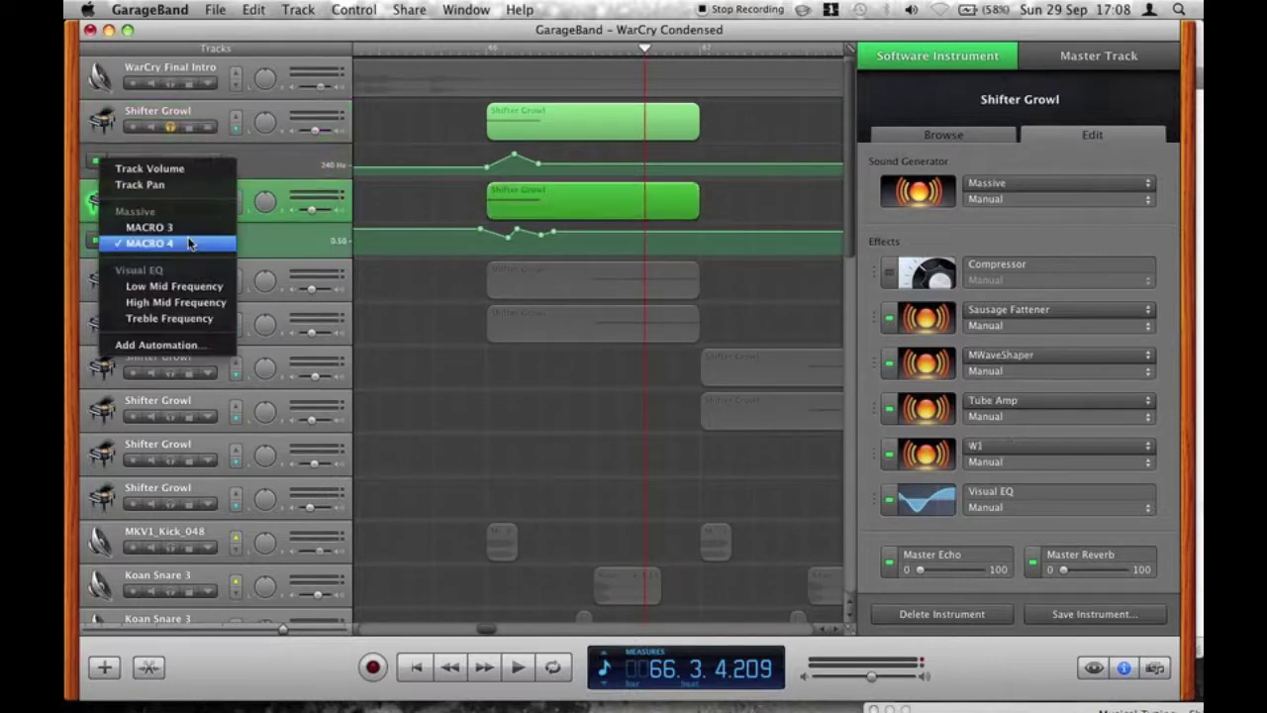
click(178, 287)
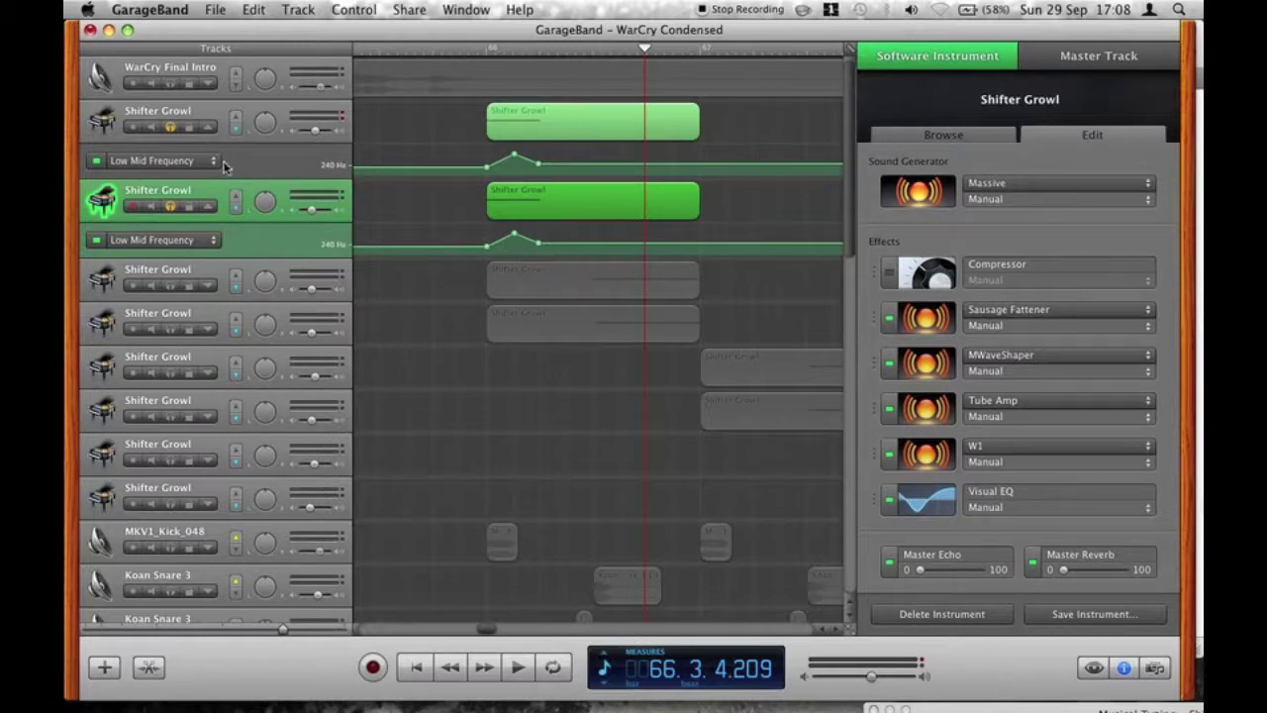
Hide the automation lanes of the first two Shifter Growl tracks and take both tracks out of solo.
click(208, 206)
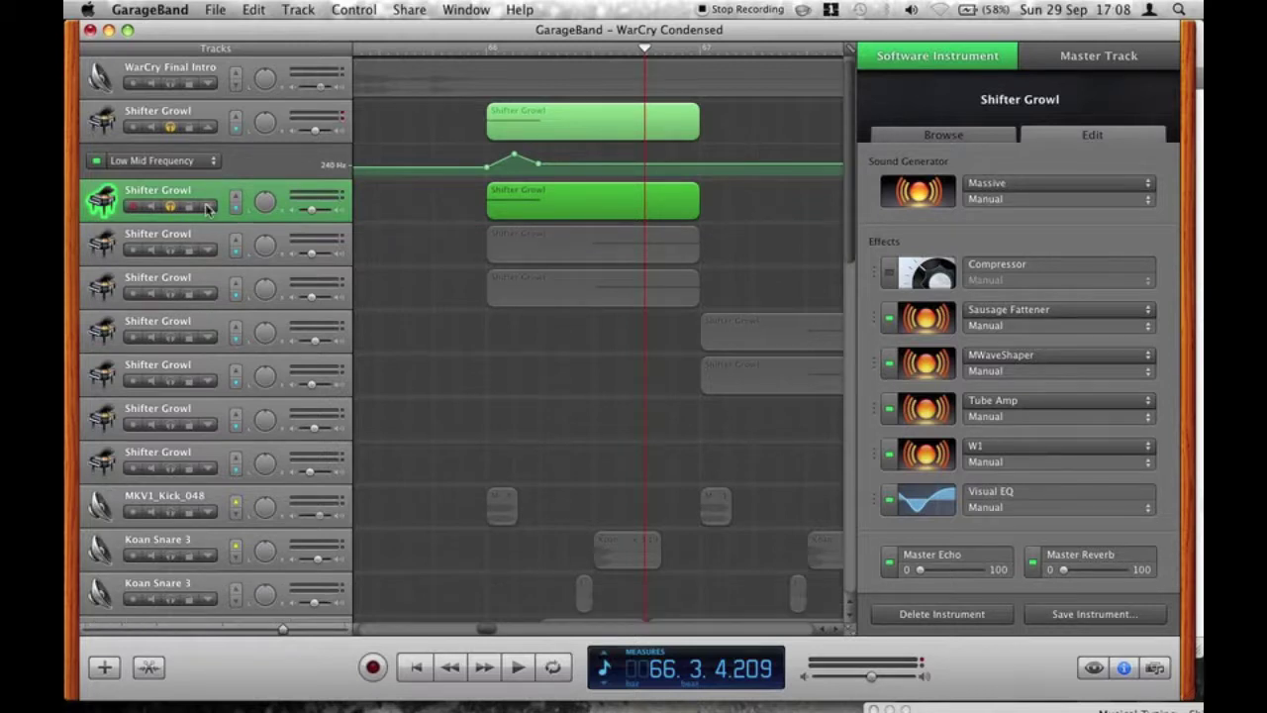
click(209, 128)
click(171, 170)
click(170, 127)
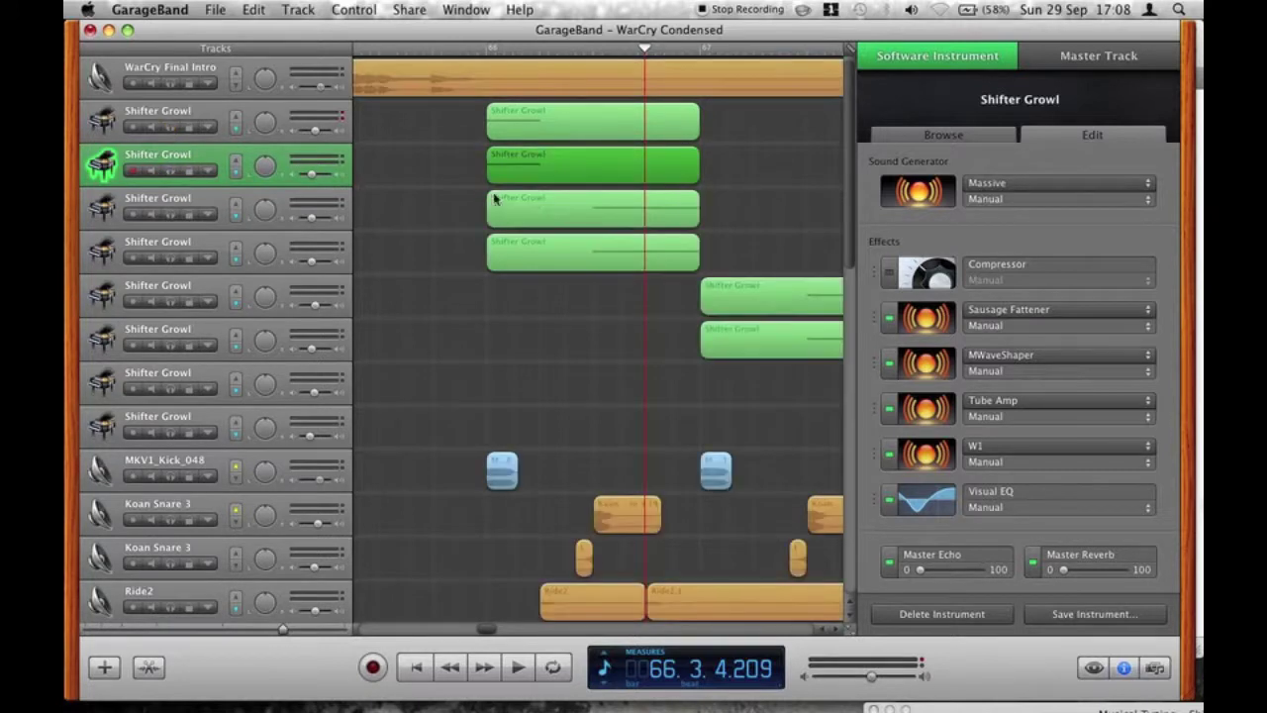
Compare the effects chains of the third to sixth Shifter Growl tracks with that of the first one.
scroll(507, 201, right, 3)
click(178, 198)
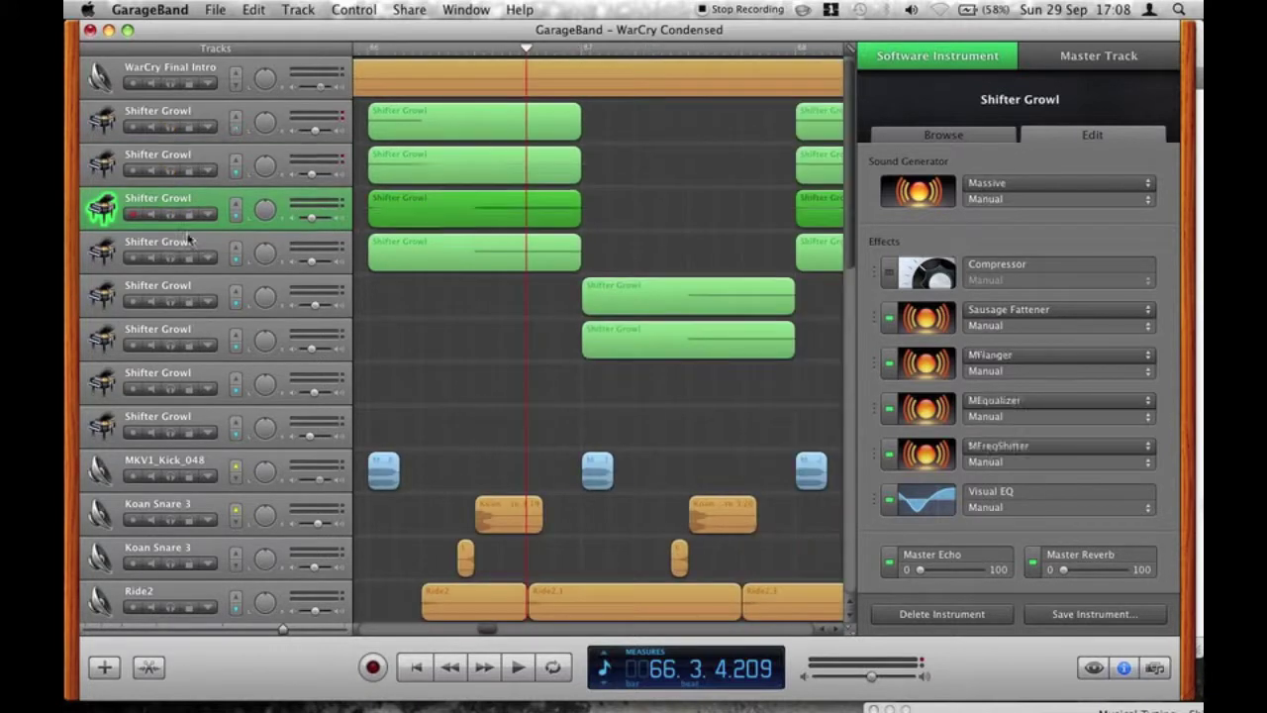
click(514, 242)
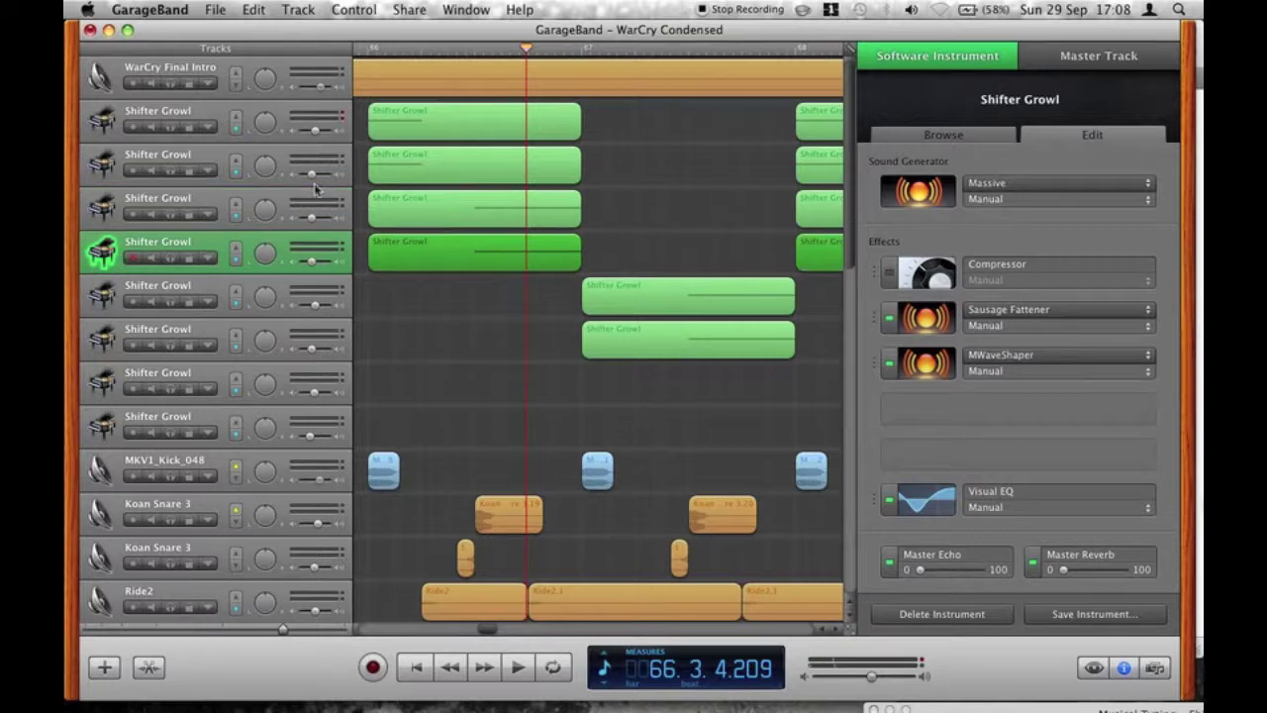
click(182, 291)
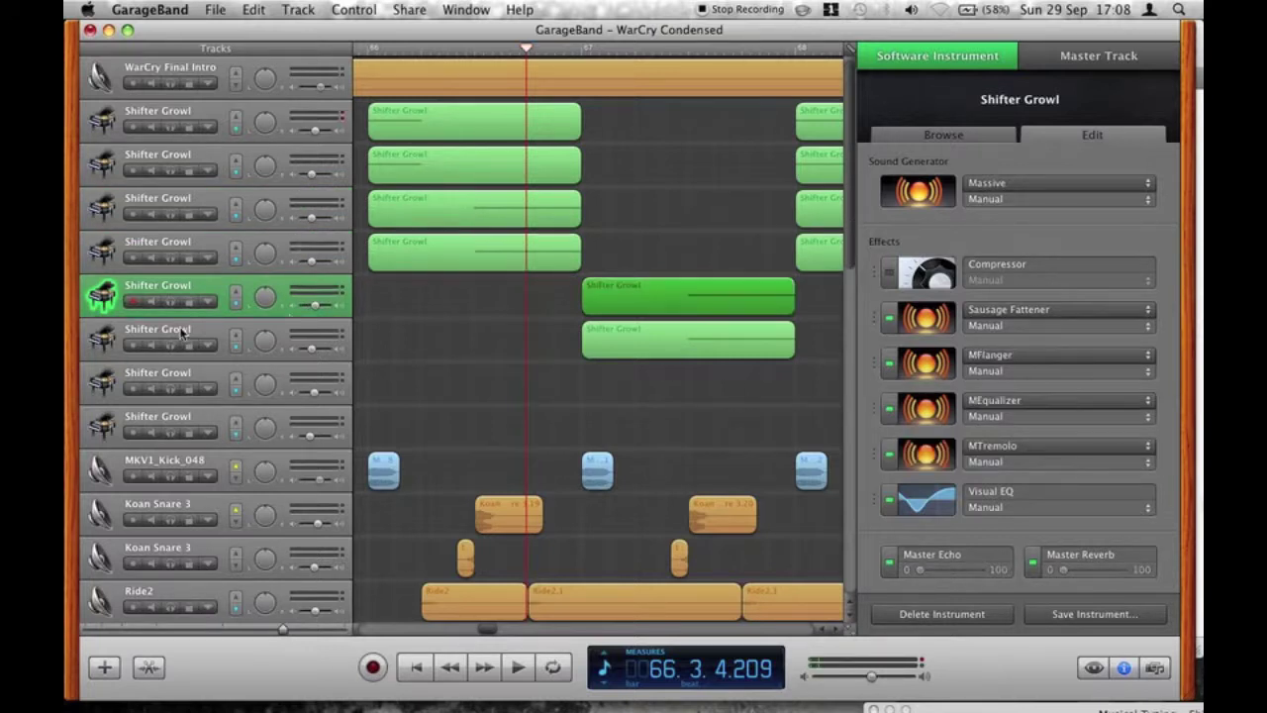
click(182, 333)
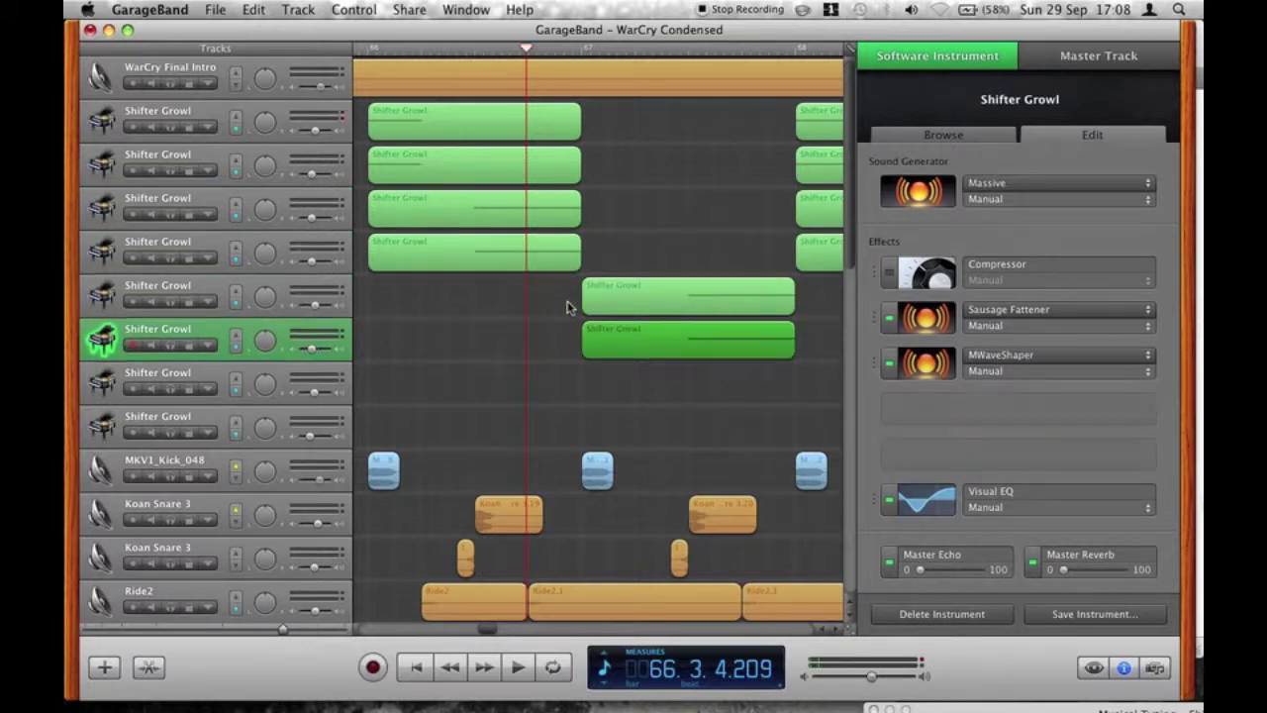
click(186, 285)
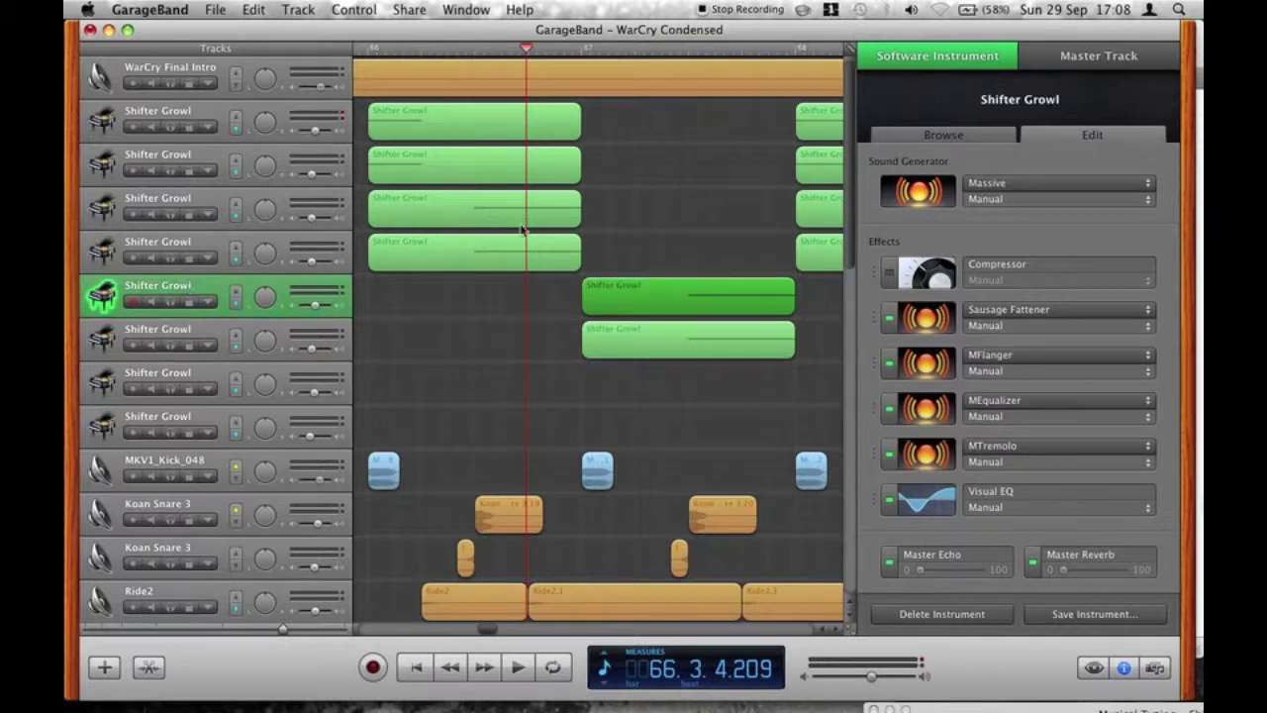
click(204, 114)
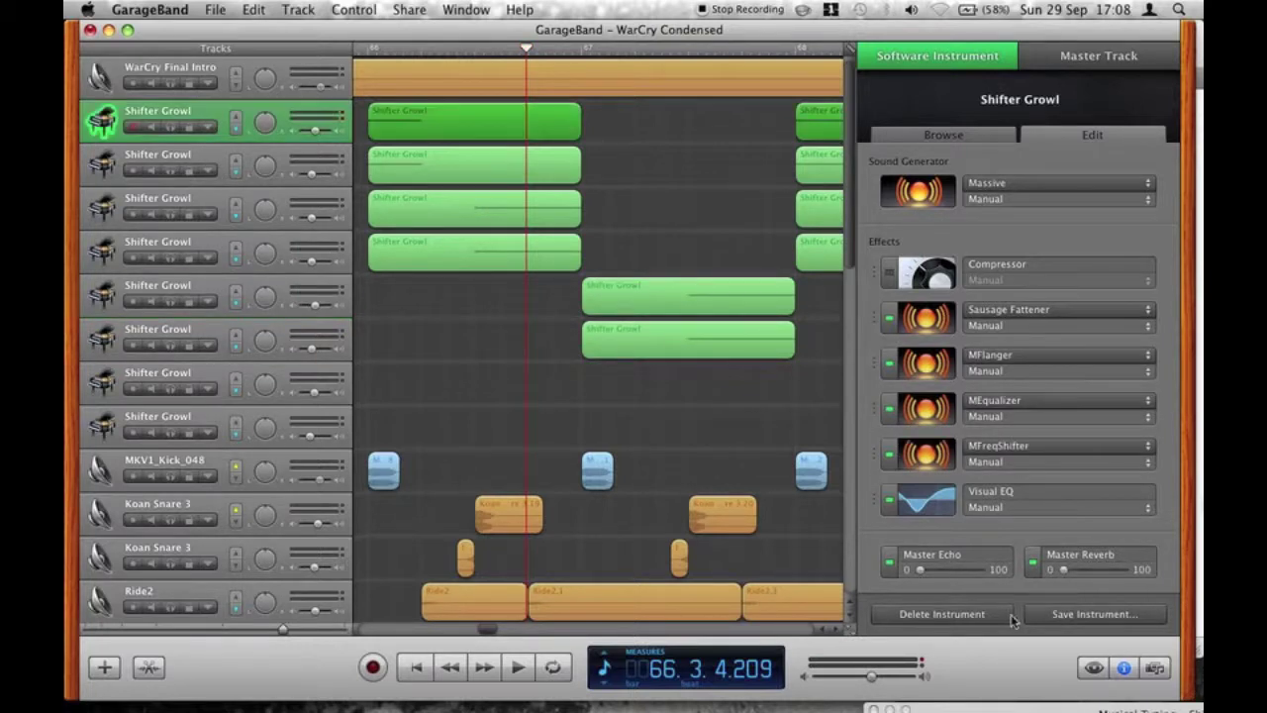
Inspect the MTremolo synchronization settings on the fifth Shifter Growl track and check the sixth track's effects list.
click(173, 288)
click(926, 461)
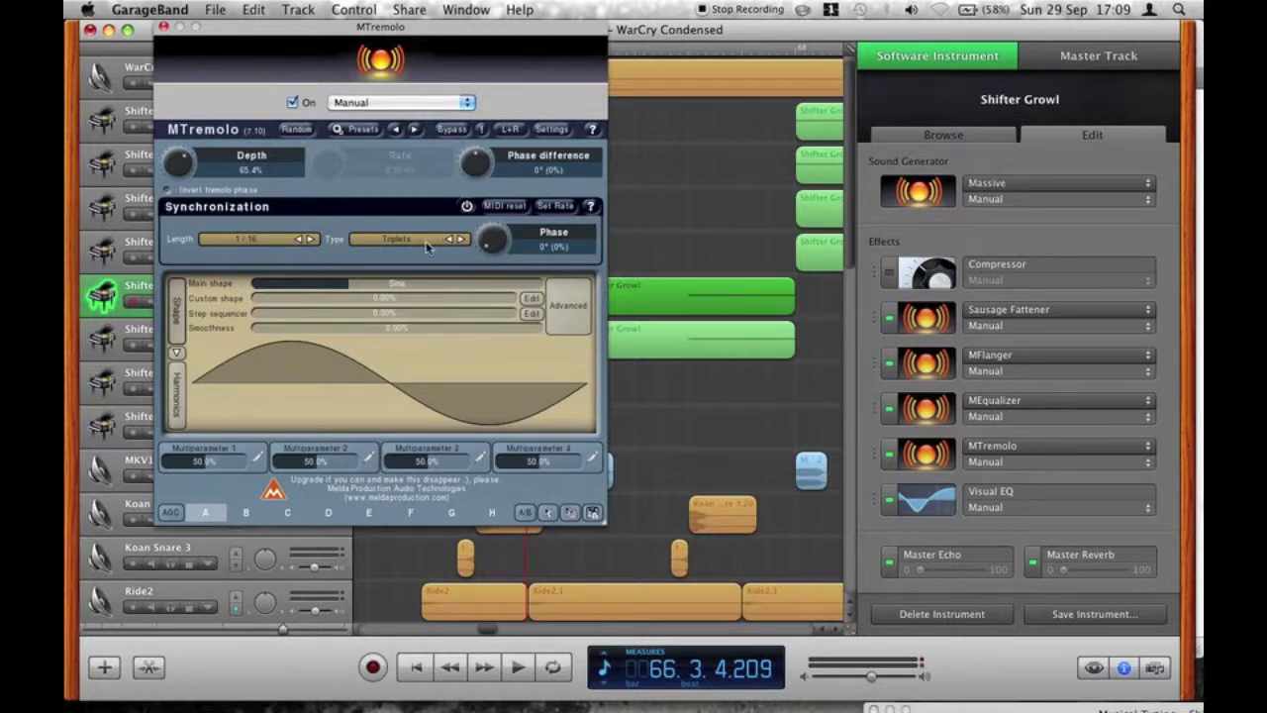
click(163, 30)
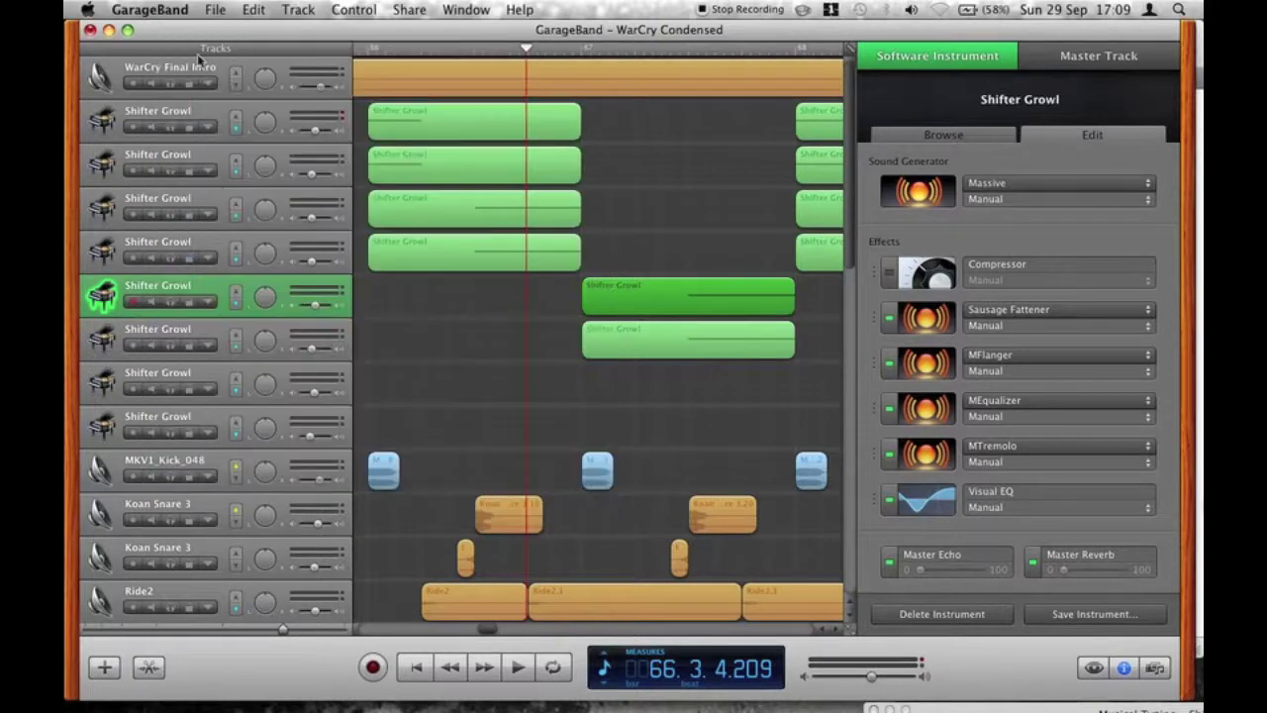
click(452, 345)
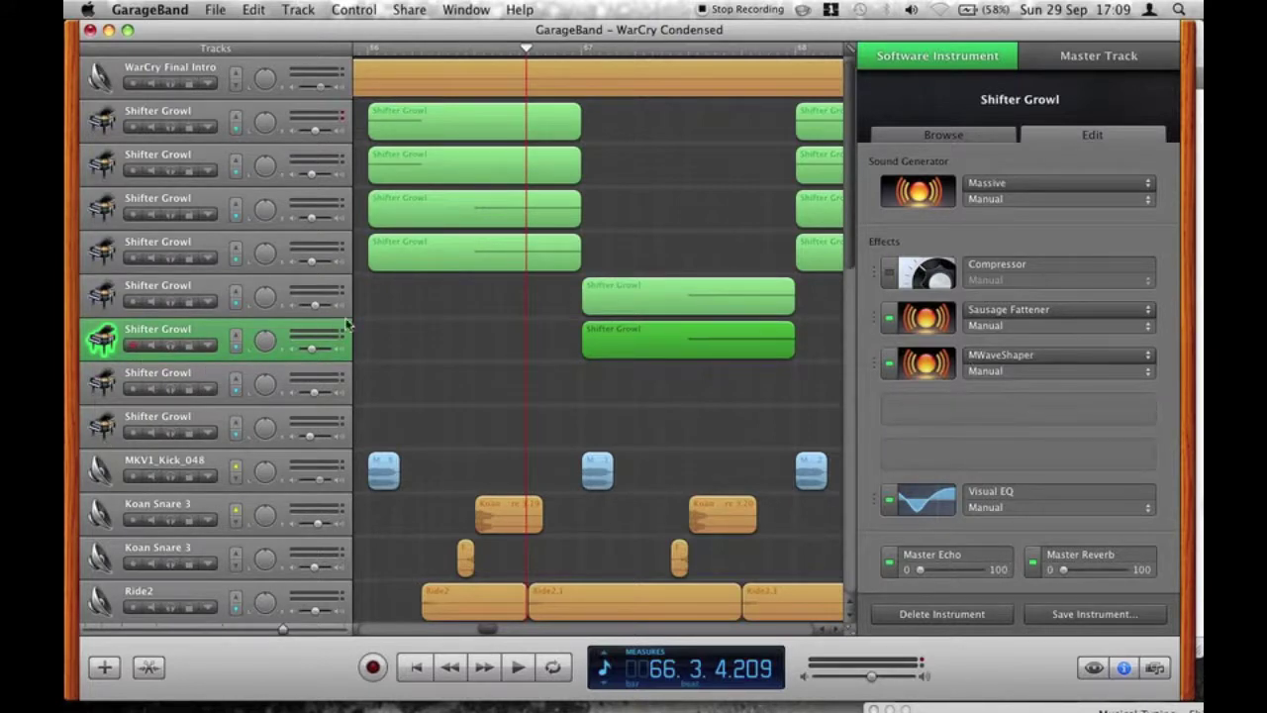
Hide the track info and solo the Grand Piano, Formant buildup, Sub Bass and Shifter Growl tracks layered at bar 82.
scroll(460, 306, right, 10)
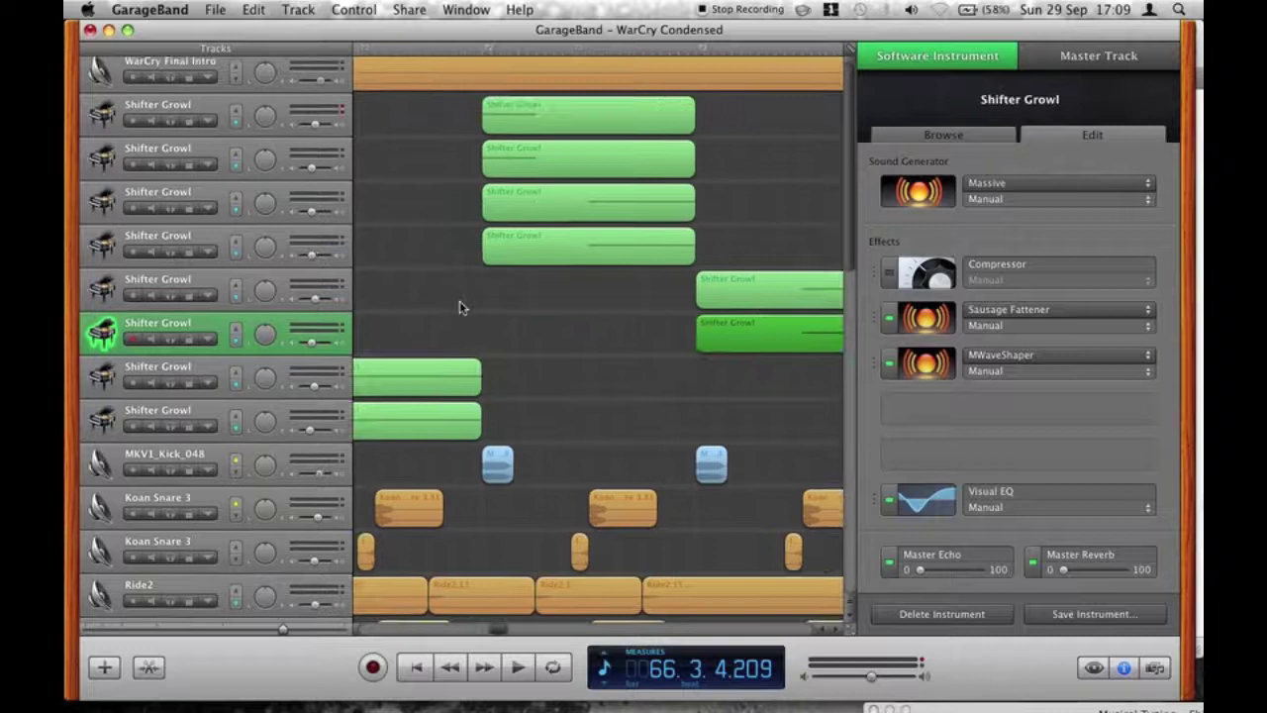
scroll(460, 306, down, 10)
click(1126, 669)
scroll(556, 283, down, 10)
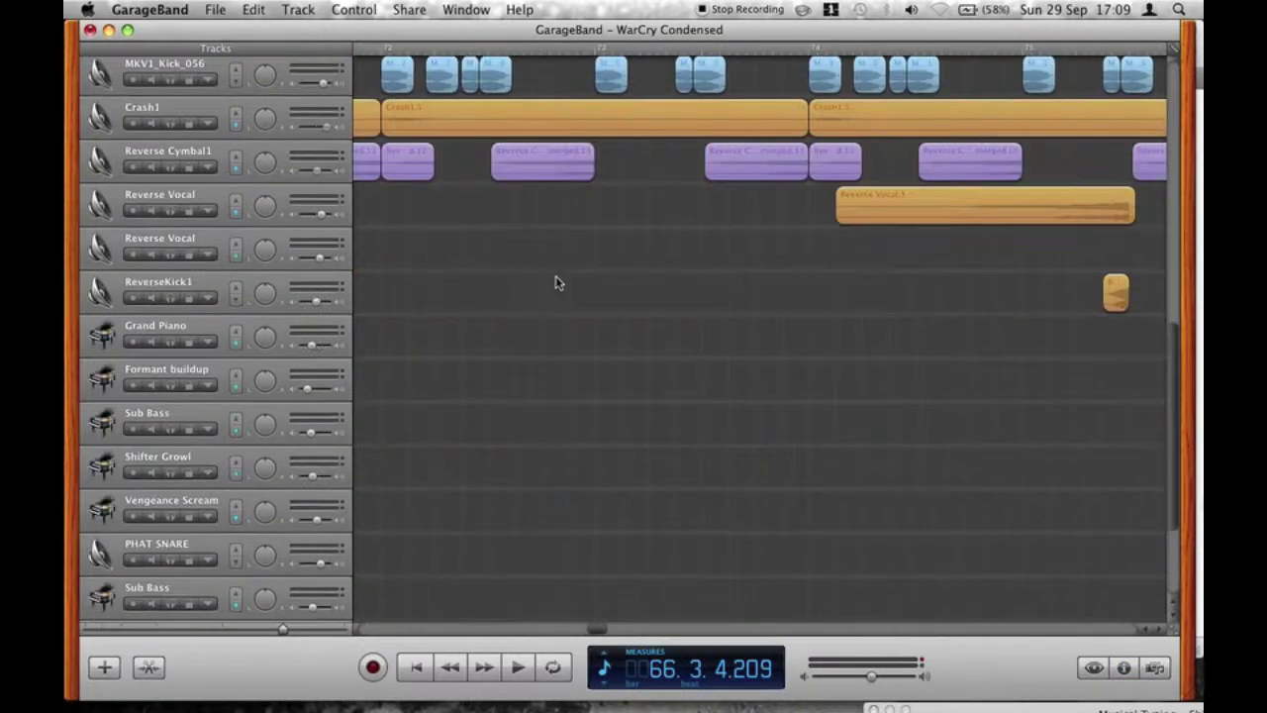
scroll(556, 283, right, 5)
scroll(557, 283, left, 5)
scroll(557, 283, up, 1)
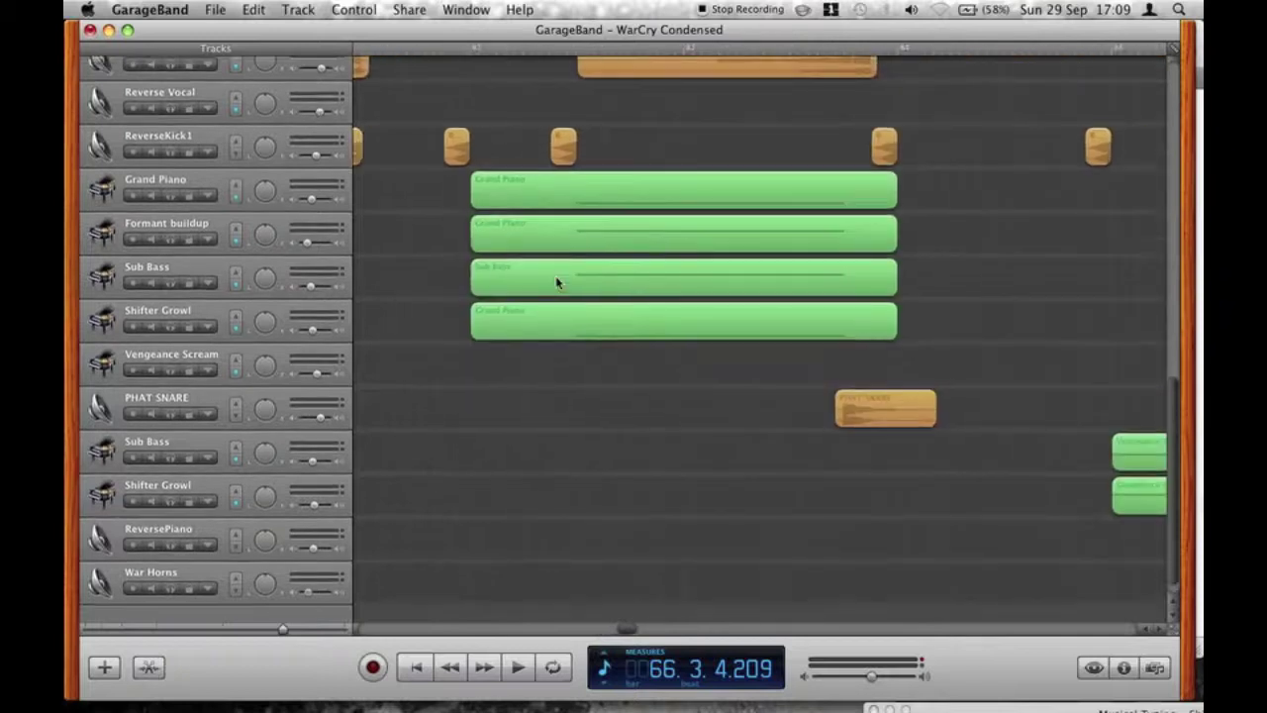
click(168, 209)
click(169, 254)
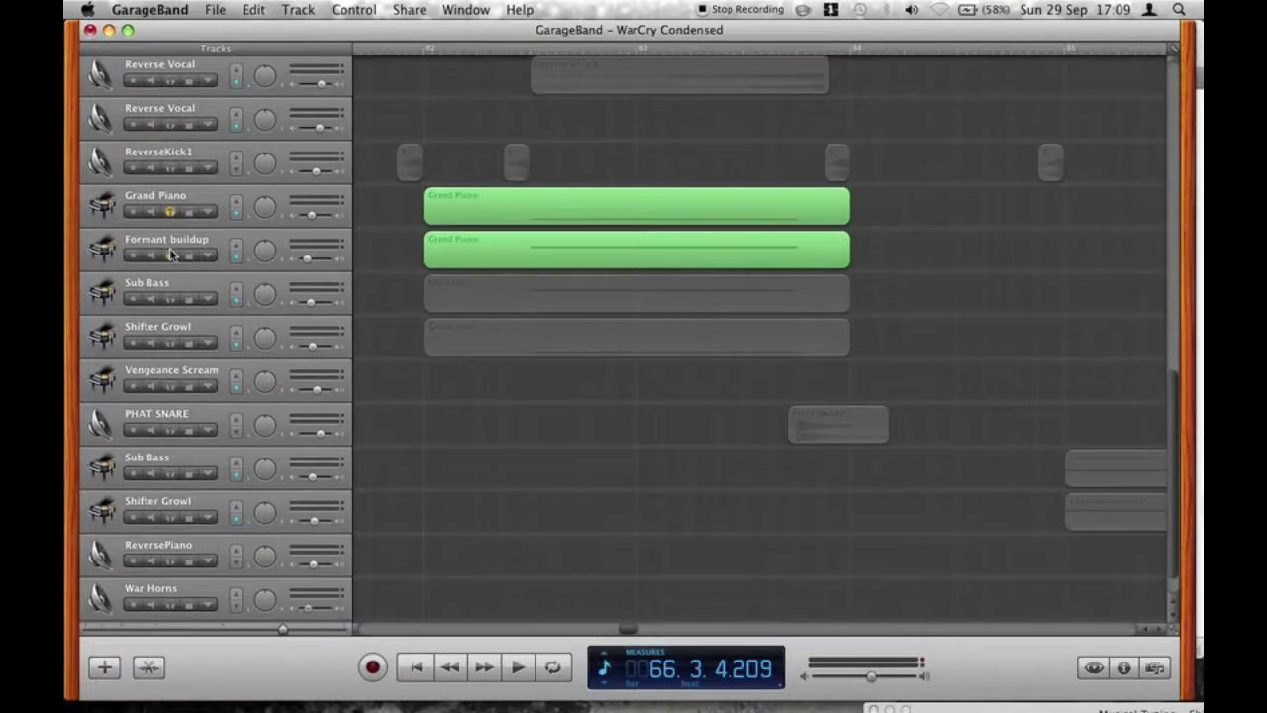
click(170, 298)
click(170, 341)
Listen to the four soloed layers twice, starting playback near the beginning of bar 82 each time.
click(443, 52)
key(space)
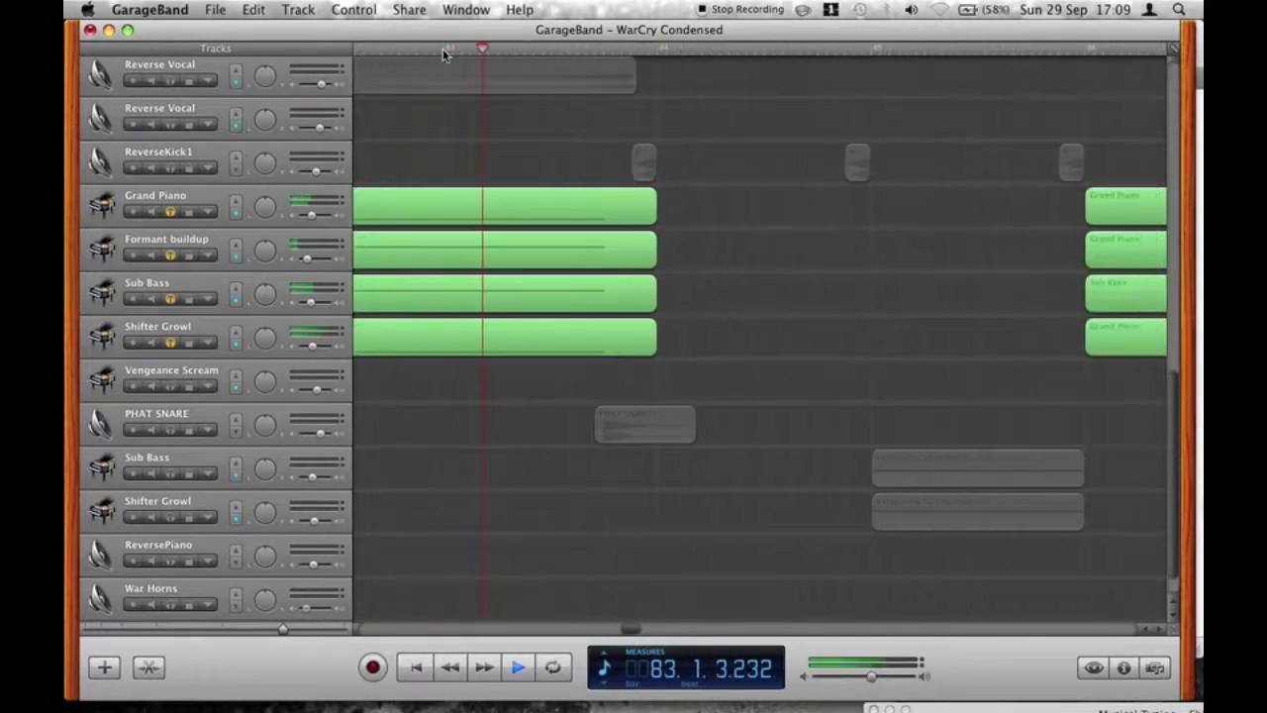
key(Return)
scroll(586, 123, left, 5)
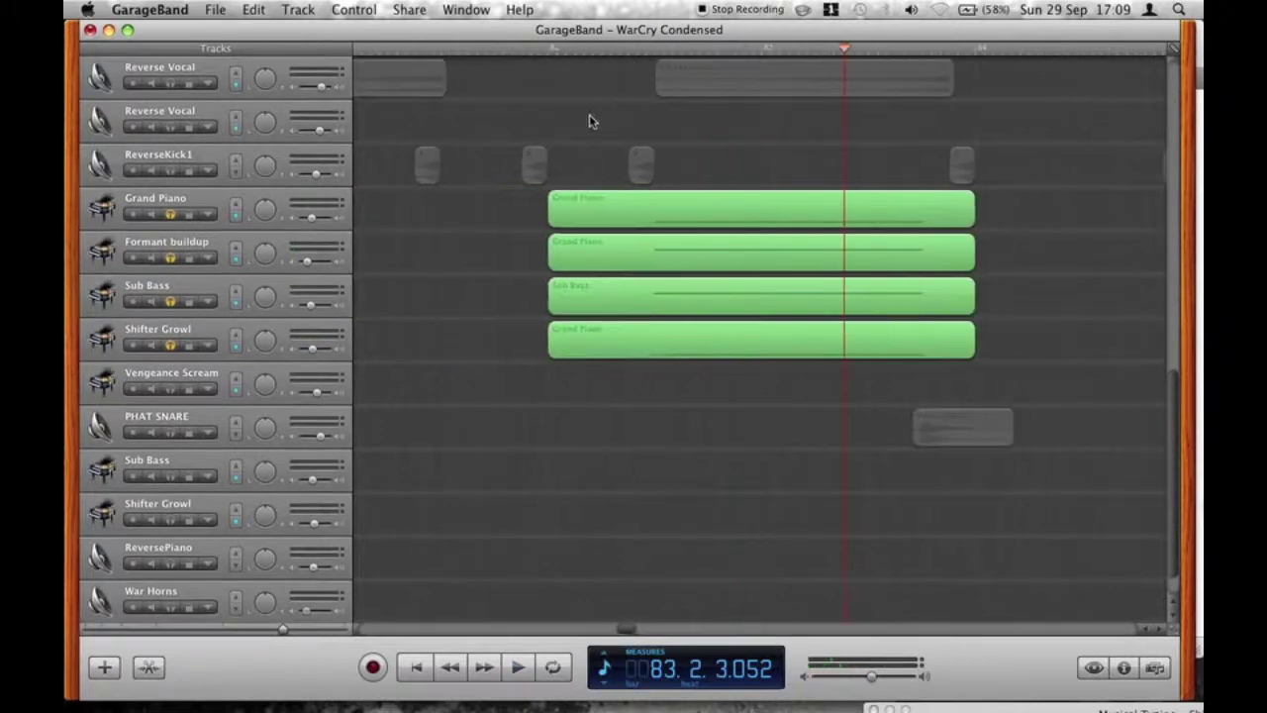
click(608, 49)
key(space)
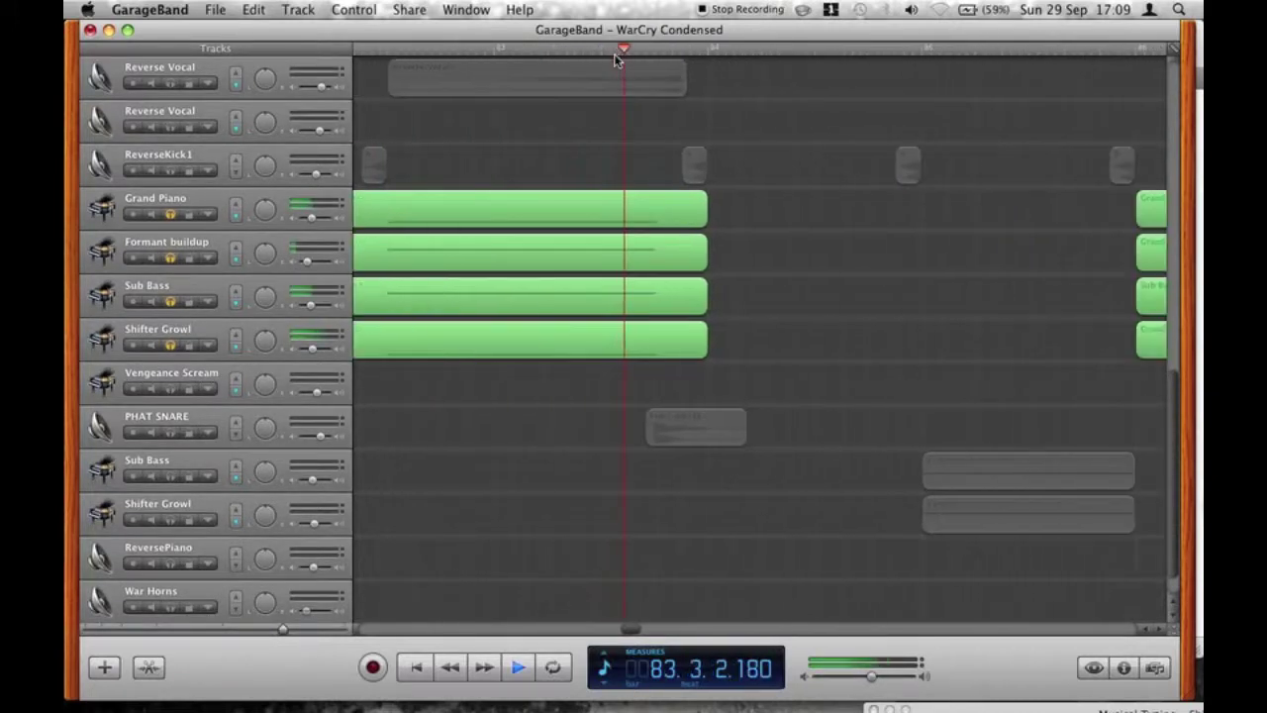
key(Return)
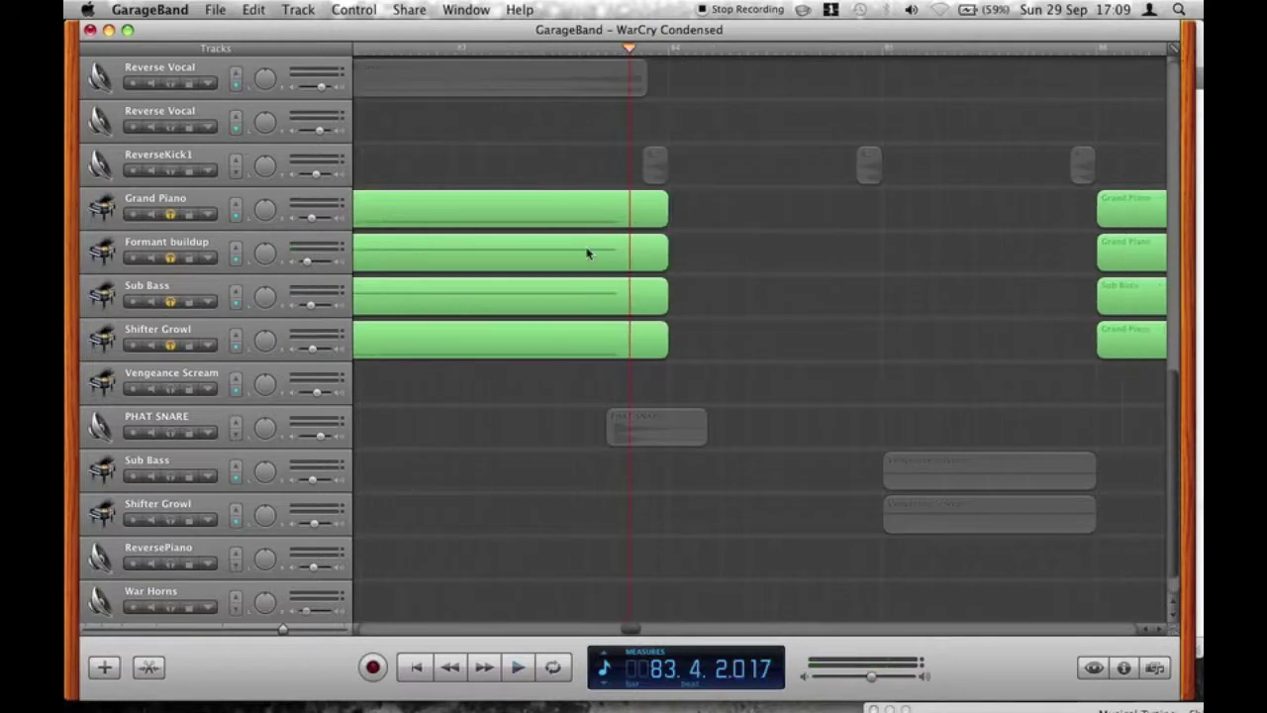
Show the soloed Sub Bass track's instrument details and examine the oscillators in its Massive patch.
scroll(588, 251, left, 5)
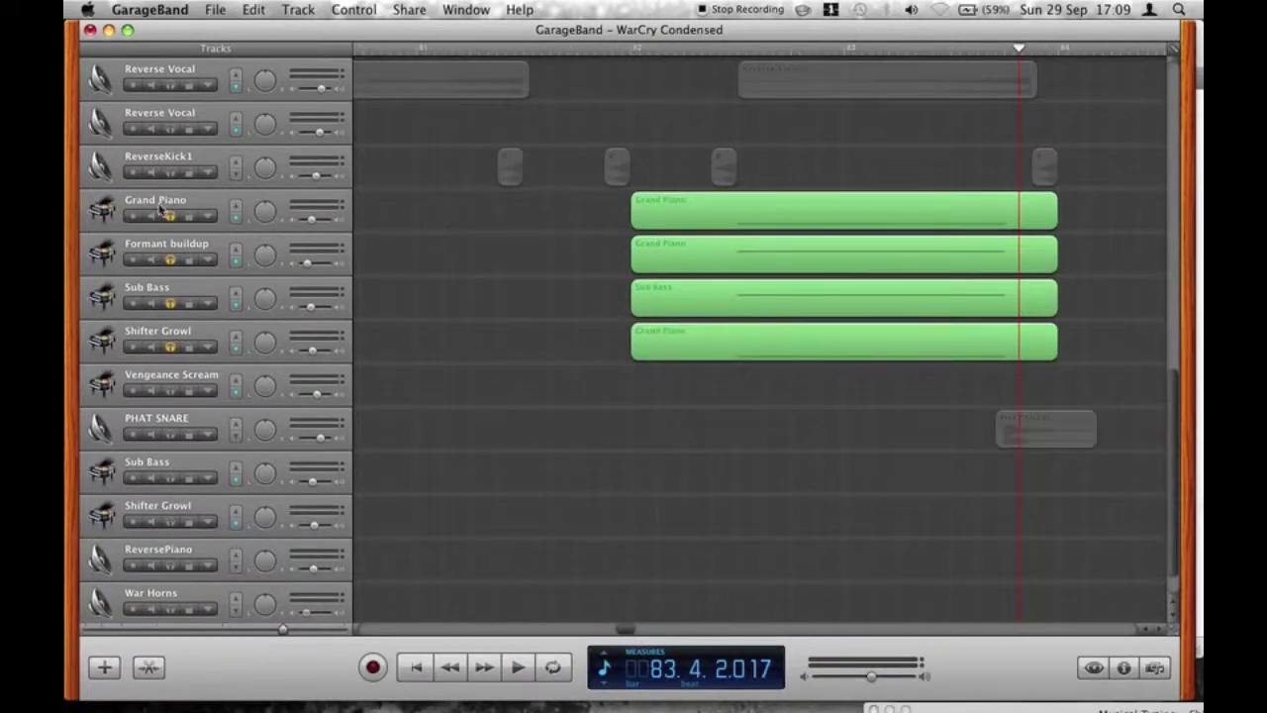
click(175, 288)
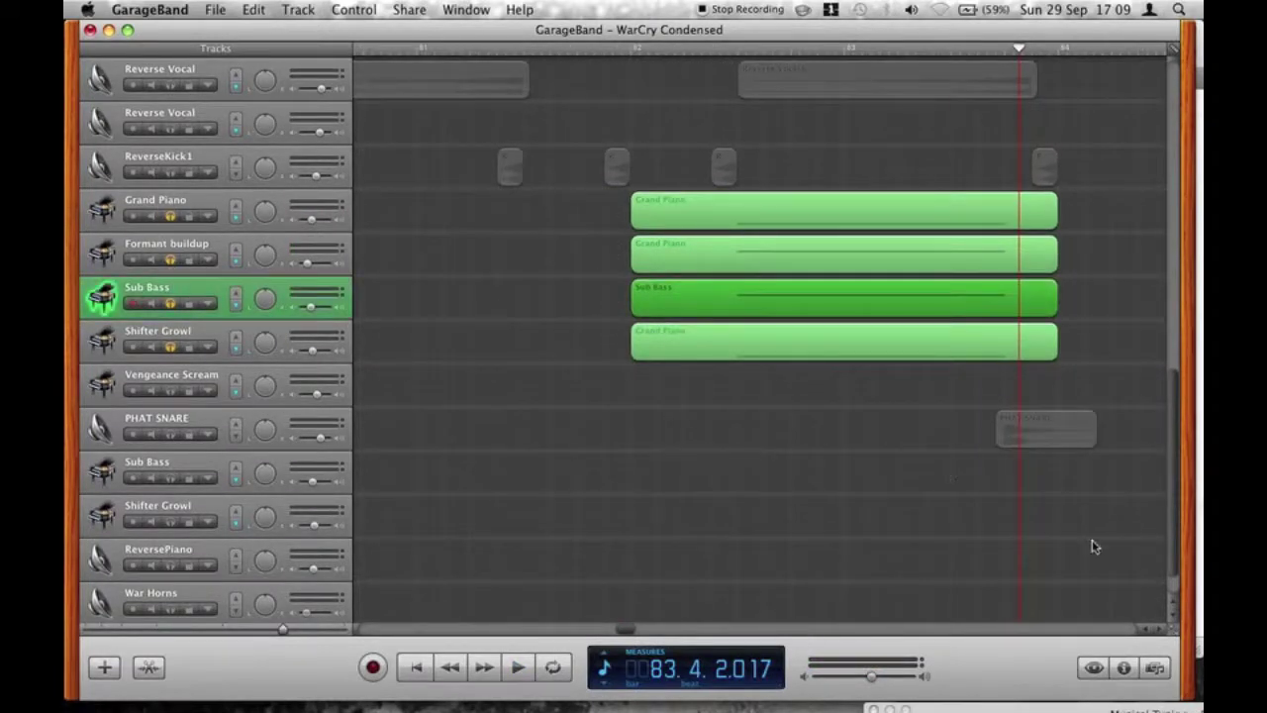
click(1125, 668)
click(926, 318)
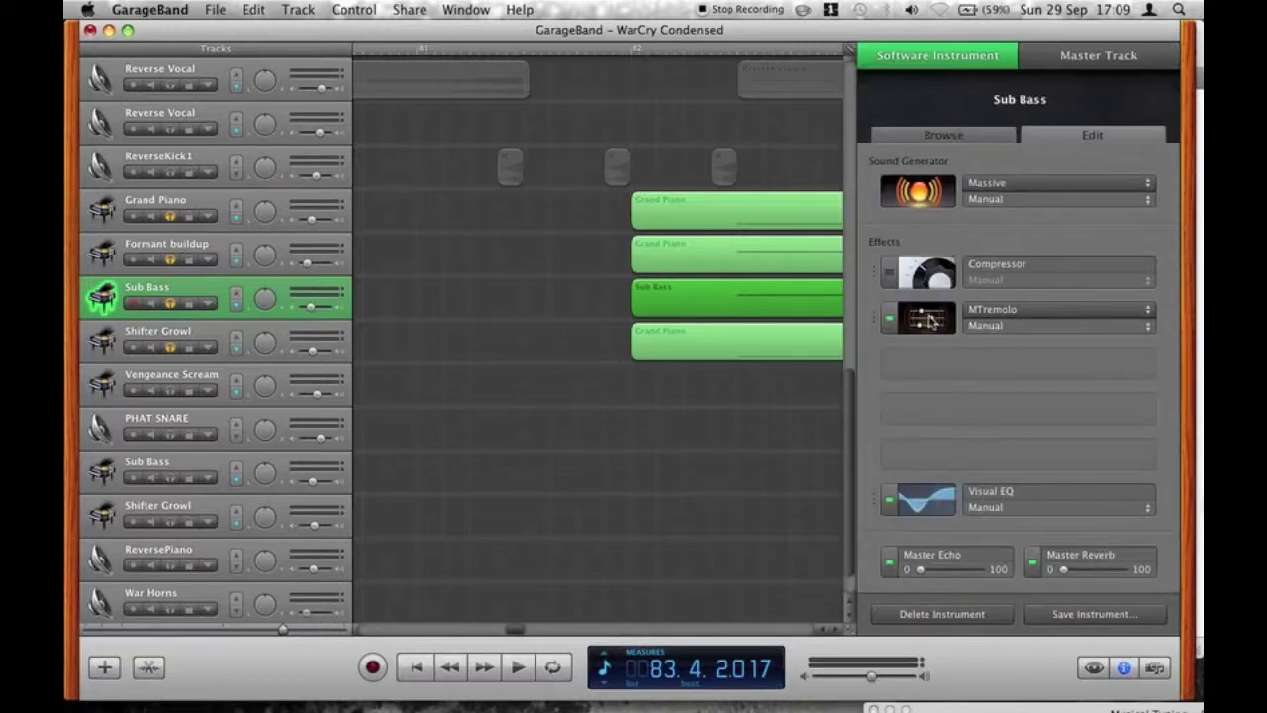
click(921, 190)
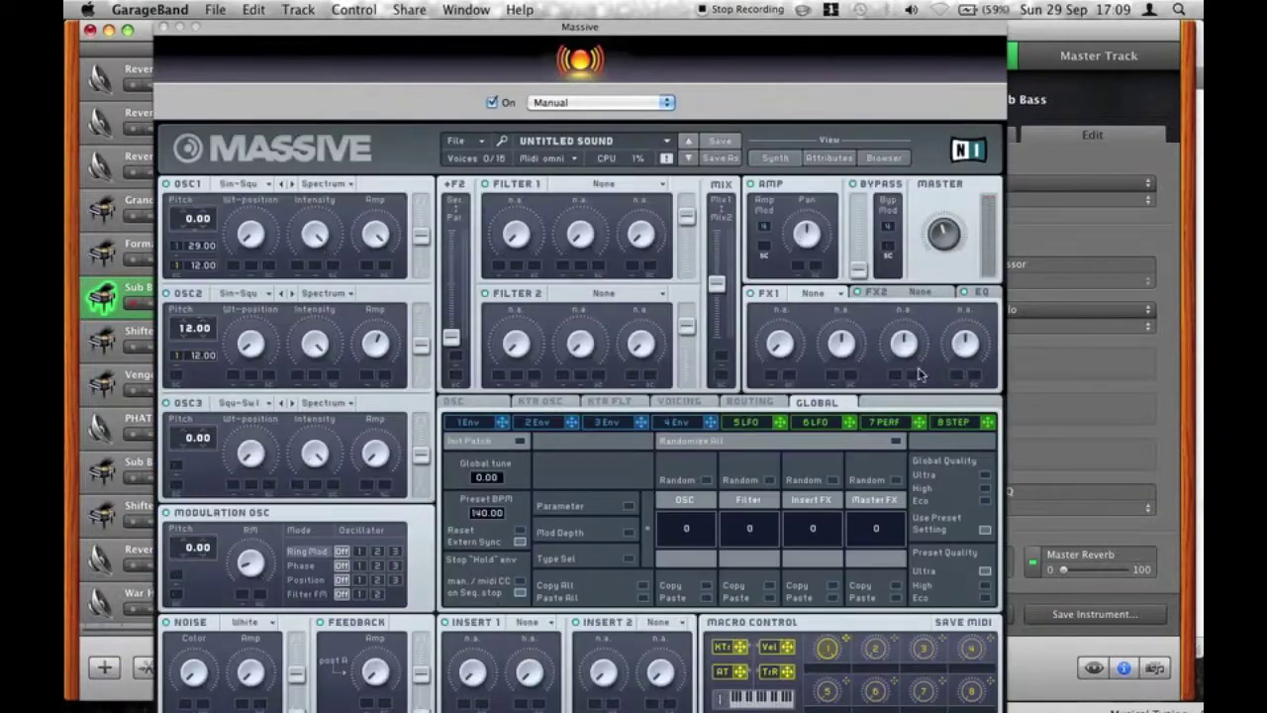
click(163, 28)
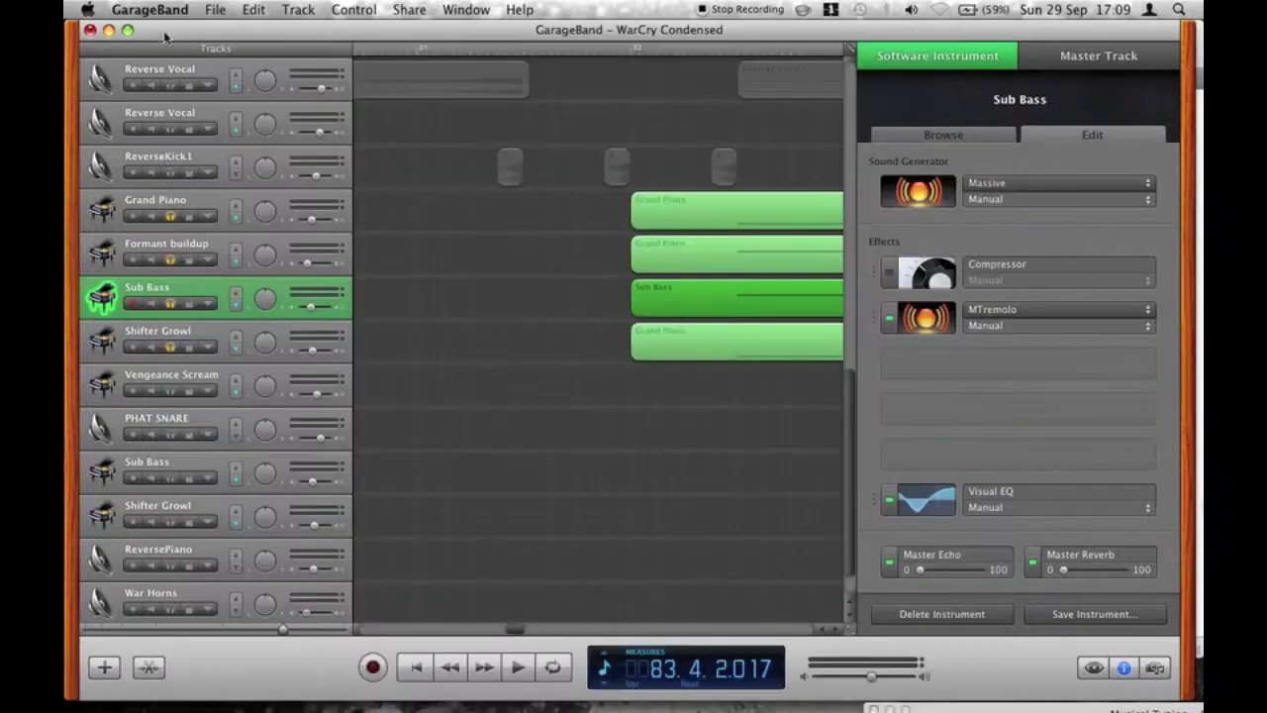
Review the Grand Piano track's Massive patch, including its oscillator, voicing, FX2 and EQ settings.
click(178, 194)
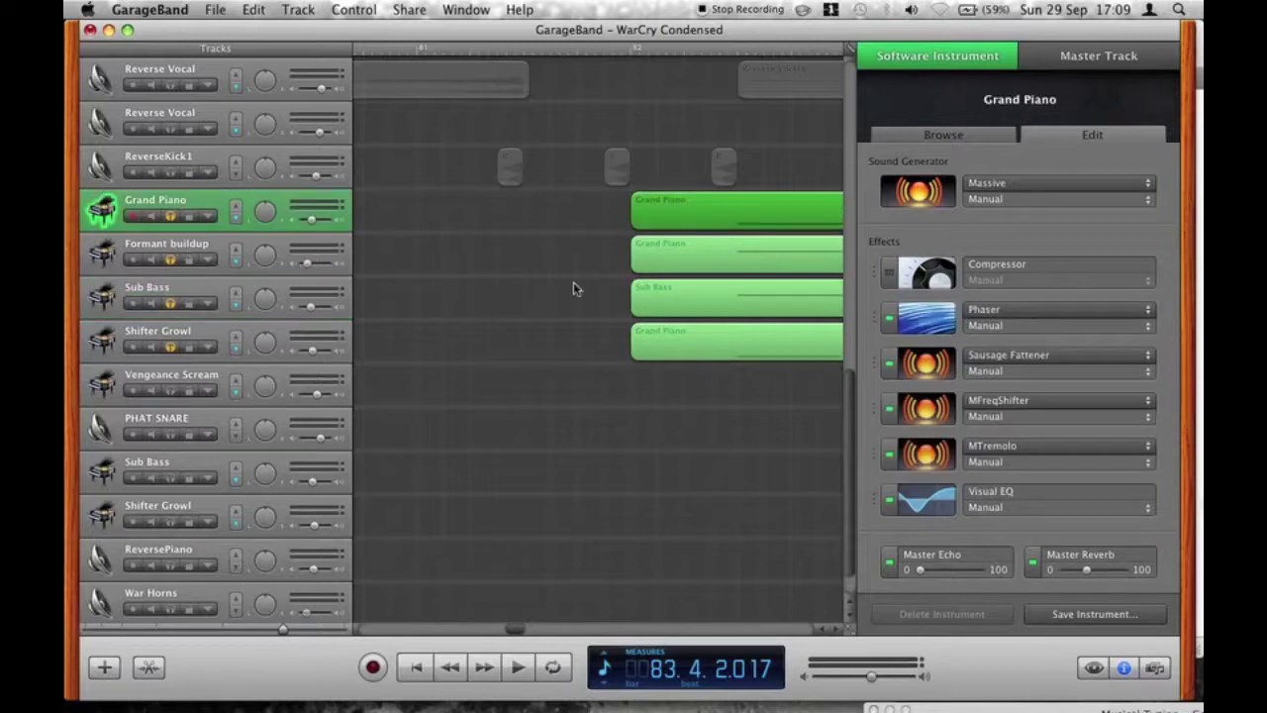
click(910, 202)
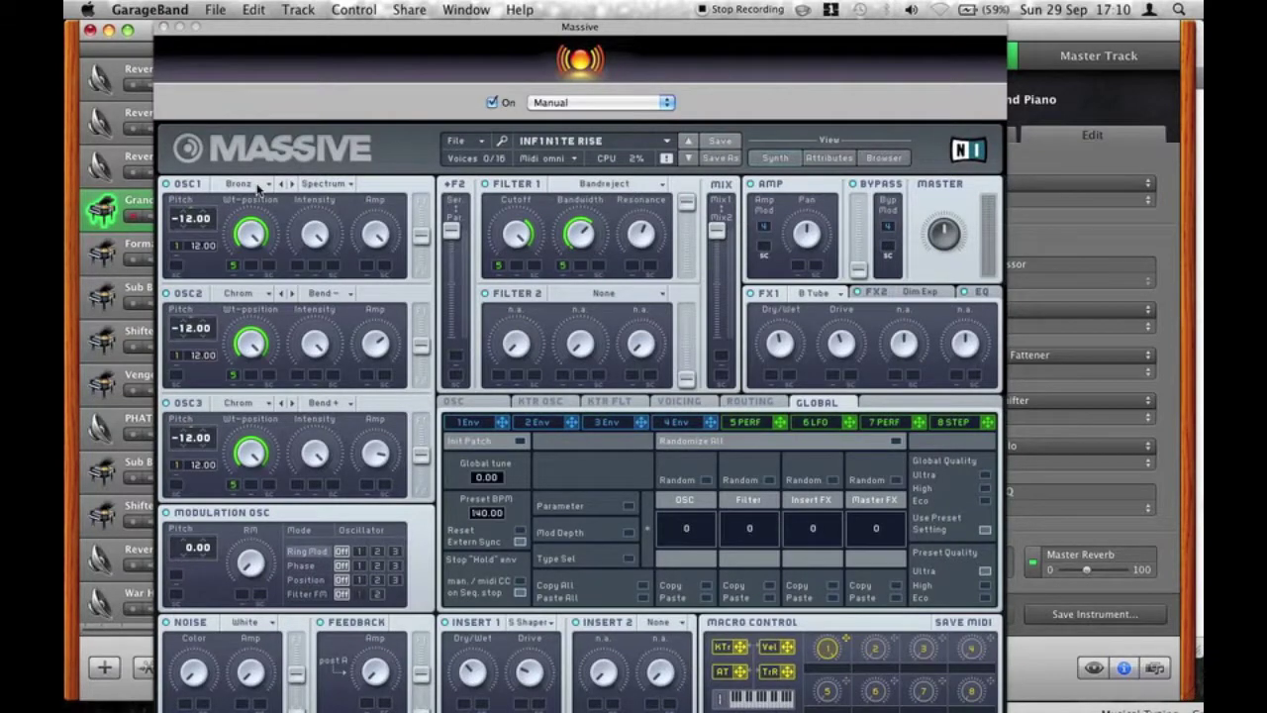
click(455, 402)
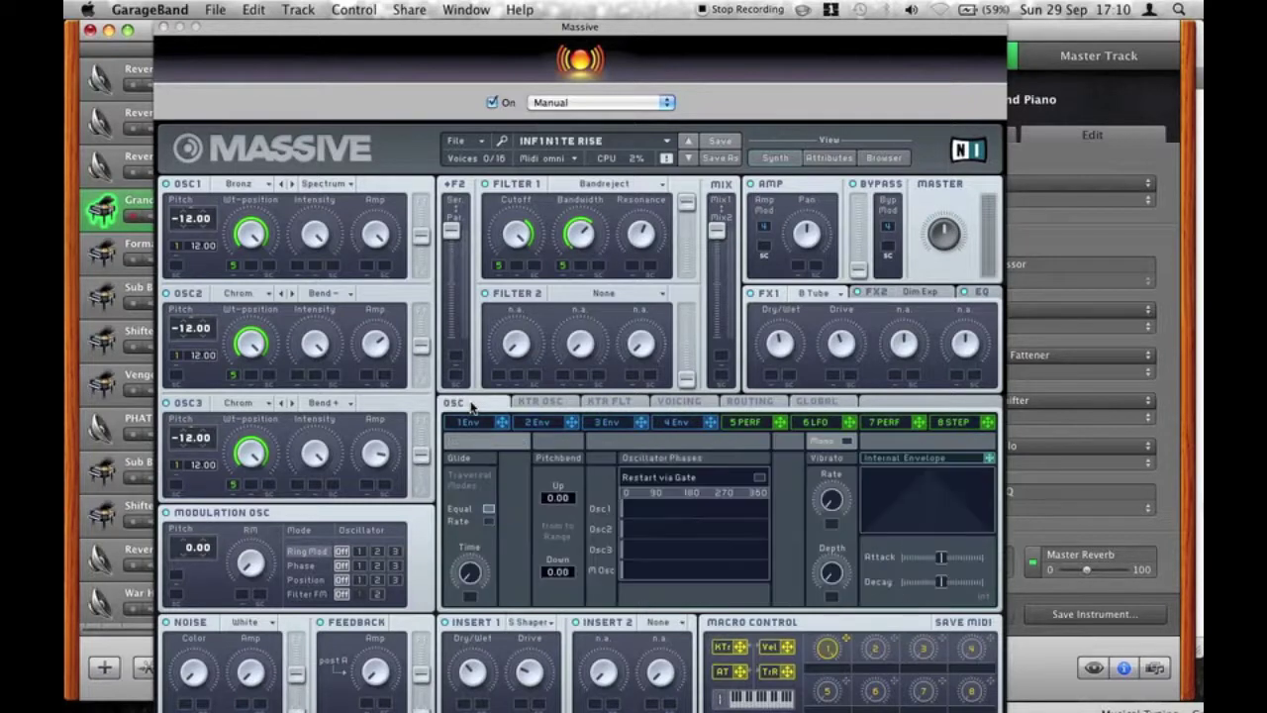
click(700, 403)
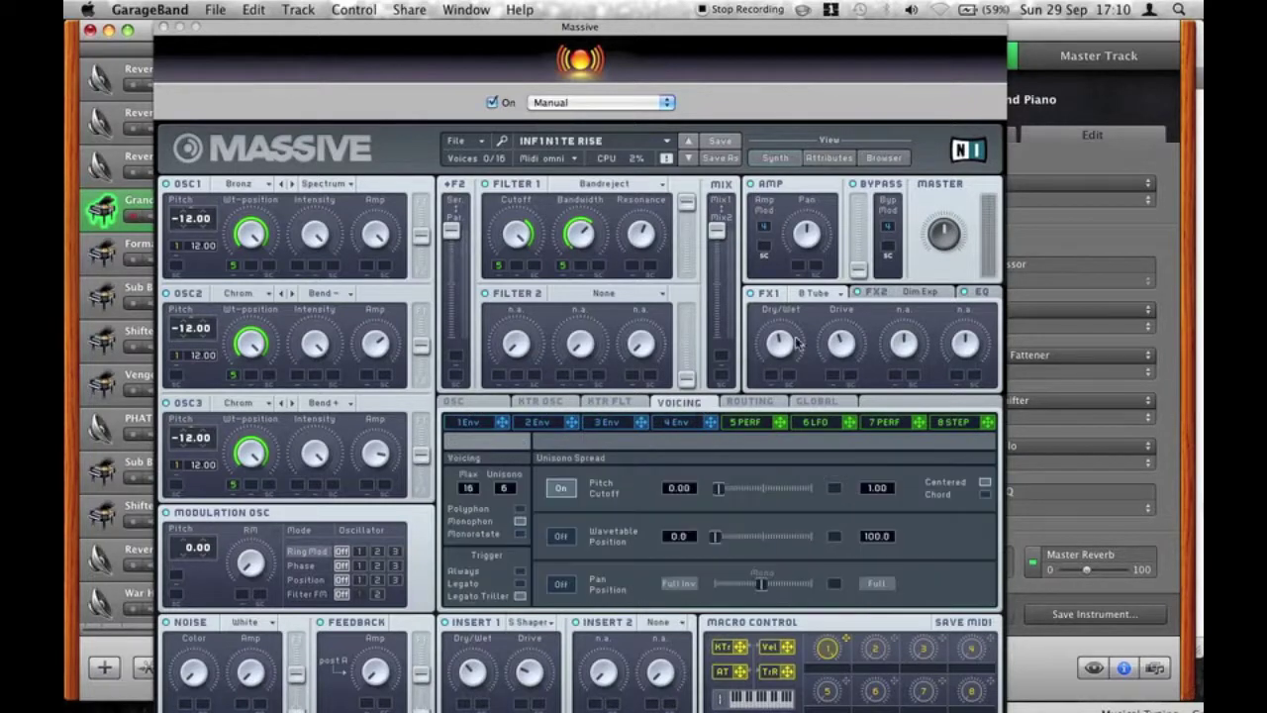
click(931, 297)
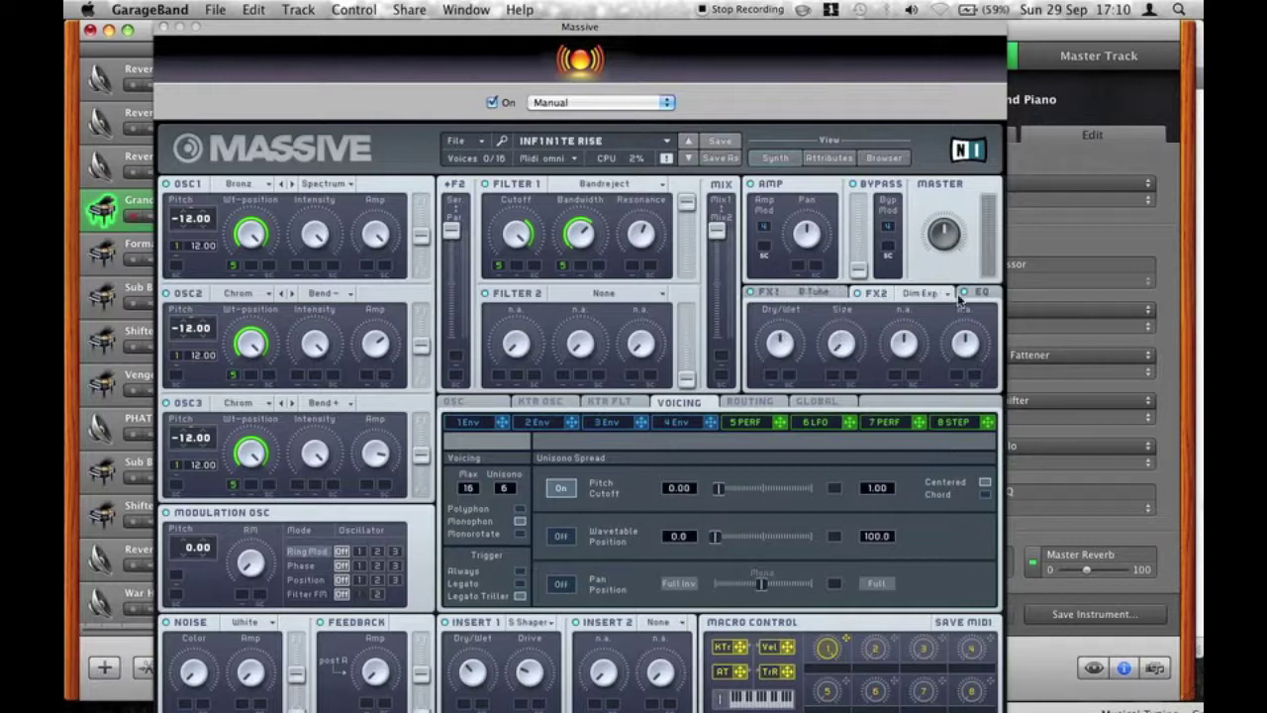
click(983, 293)
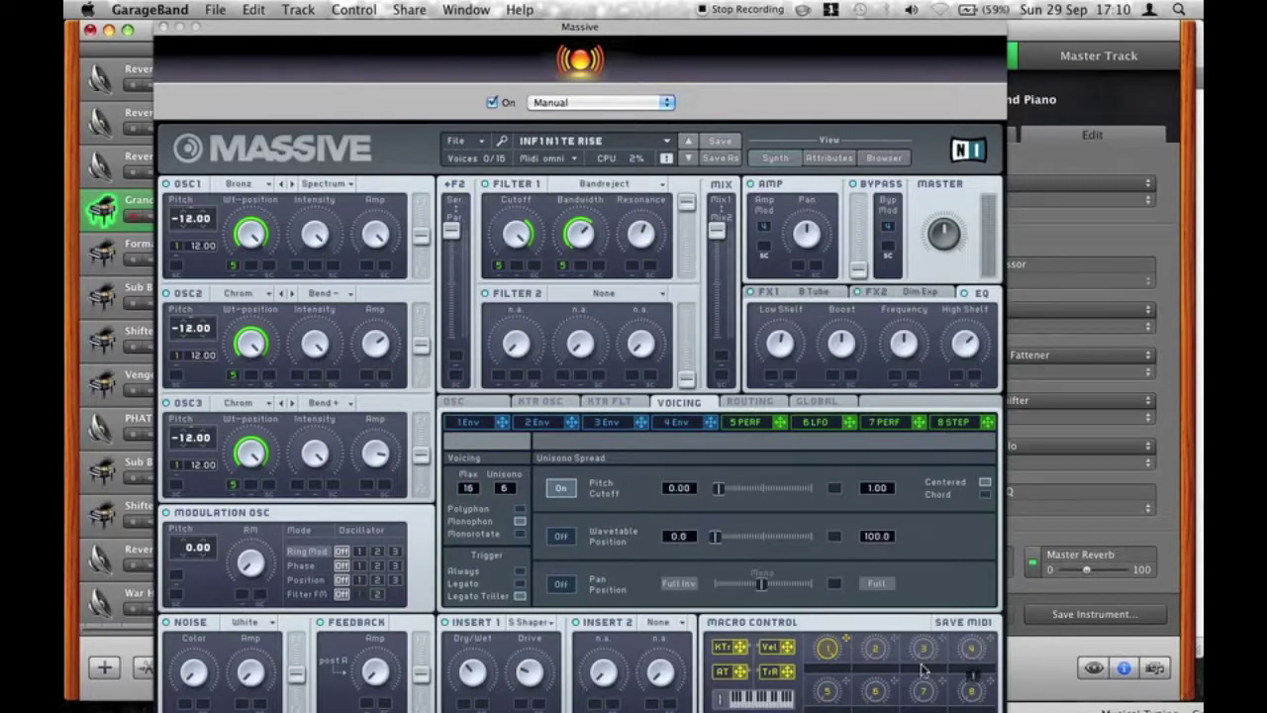
Close the Massive patch and view the Grand Piano track's MACRO 1 and MTremolo Depth automation curves.
click(164, 28)
click(210, 217)
scroll(537, 221, right, 5)
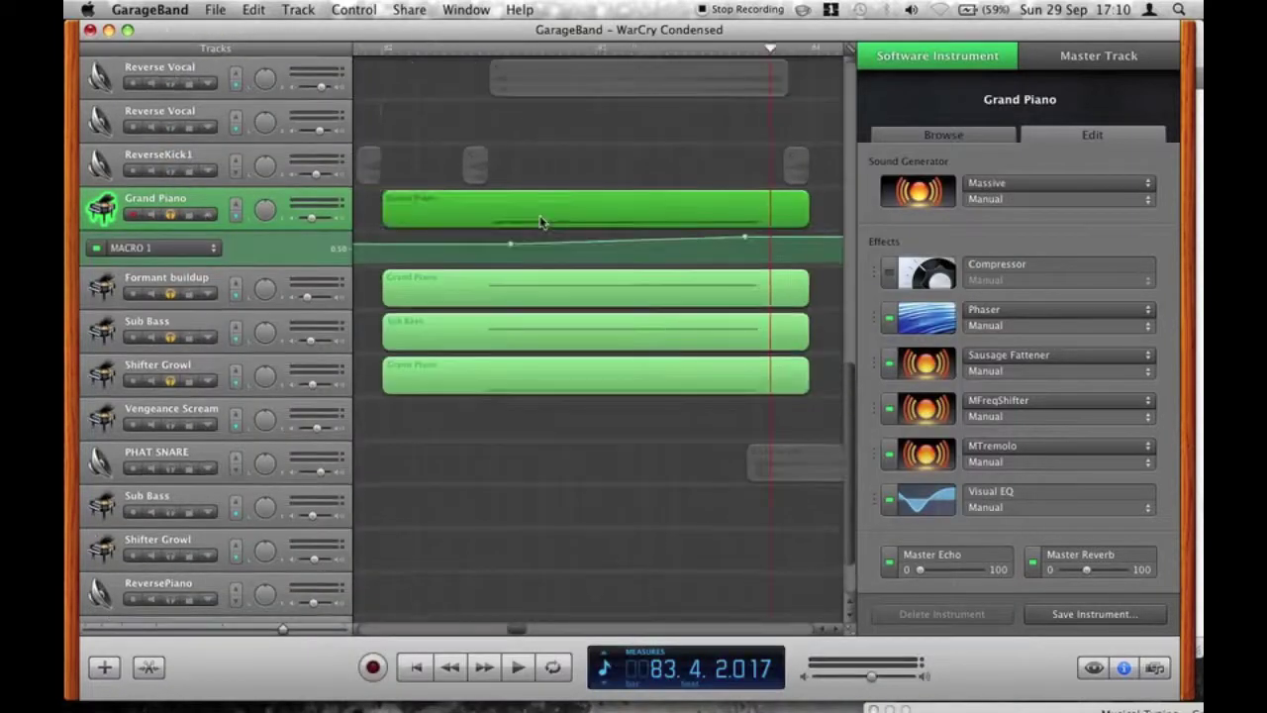
click(188, 247)
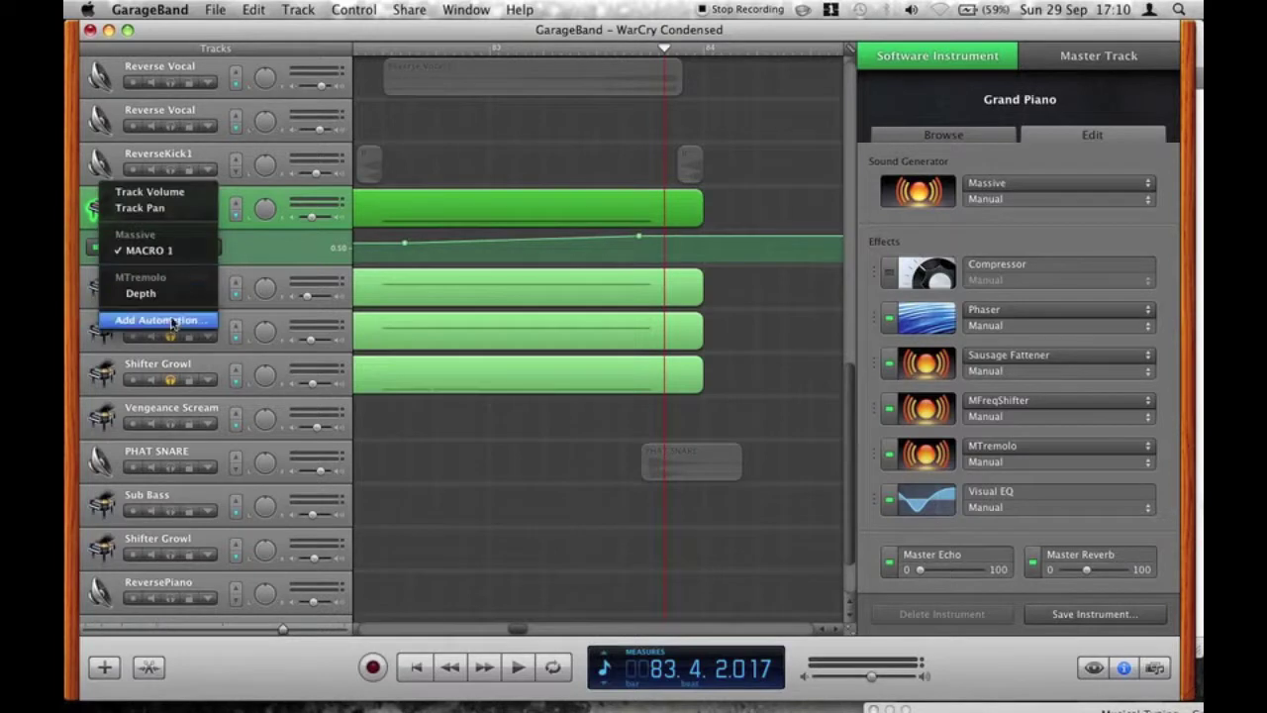
click(138, 293)
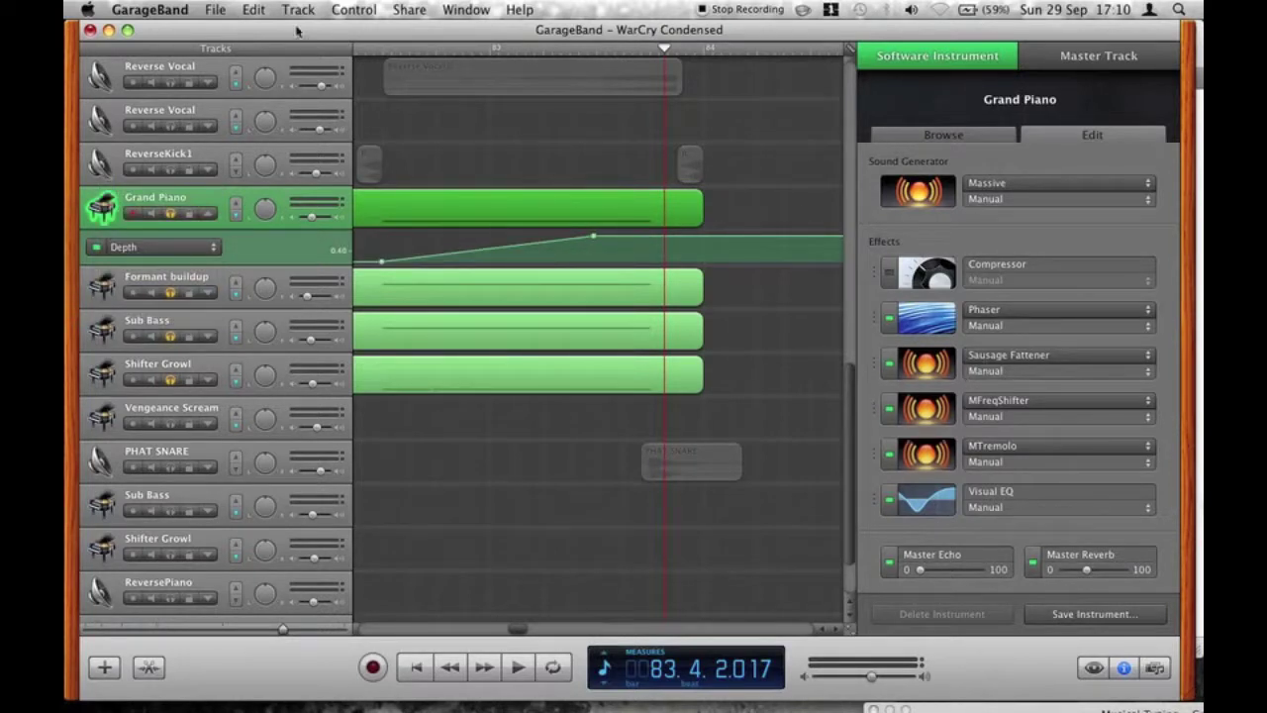
Hide the Grand Piano track's automation curve and listen to the four soloed layers from bar 82.
click(208, 220)
click(373, 50)
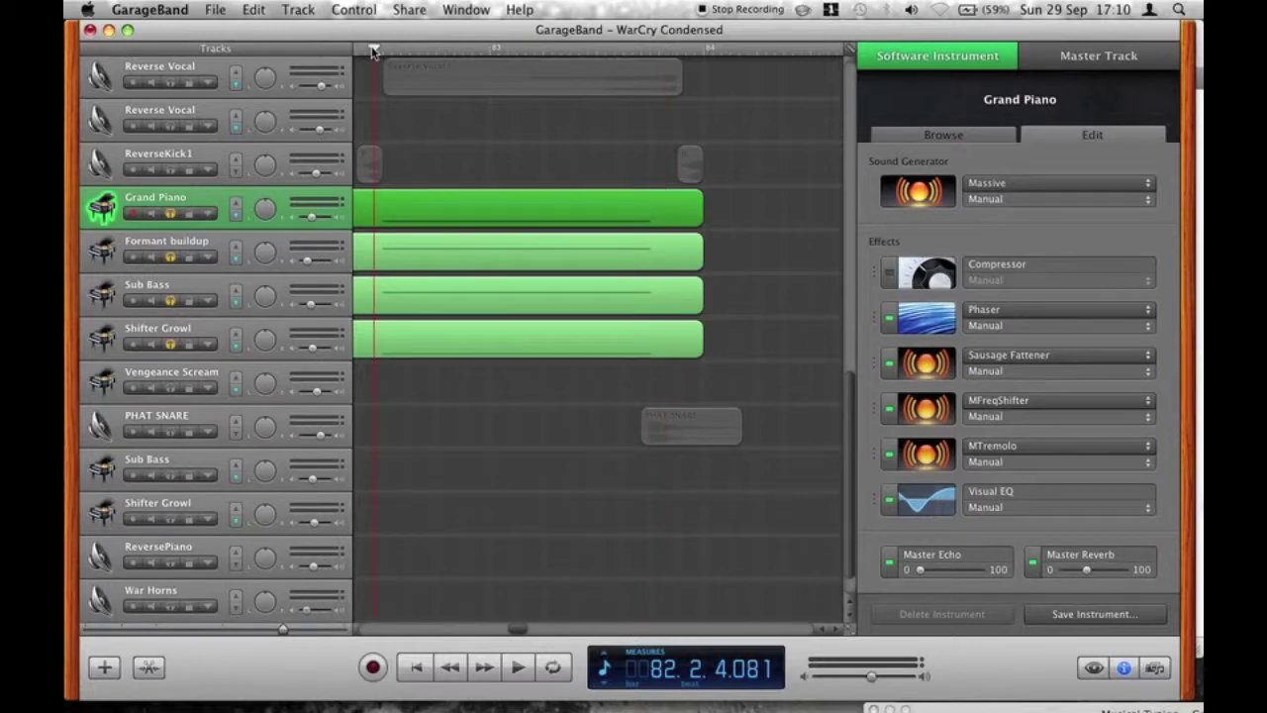
key(space)
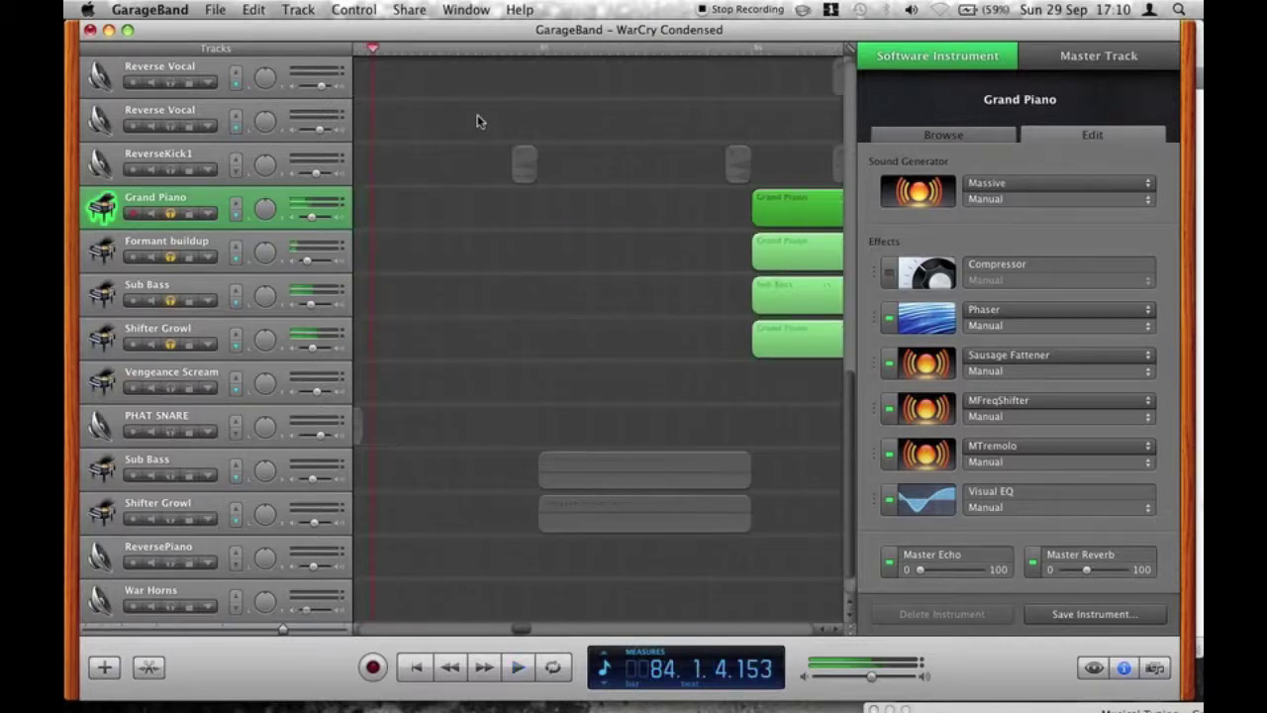
Review the Formant buildup track's Massive patch, including its oscillators and the Phase setting of the modulation oscillator, and close the patch.
click(170, 240)
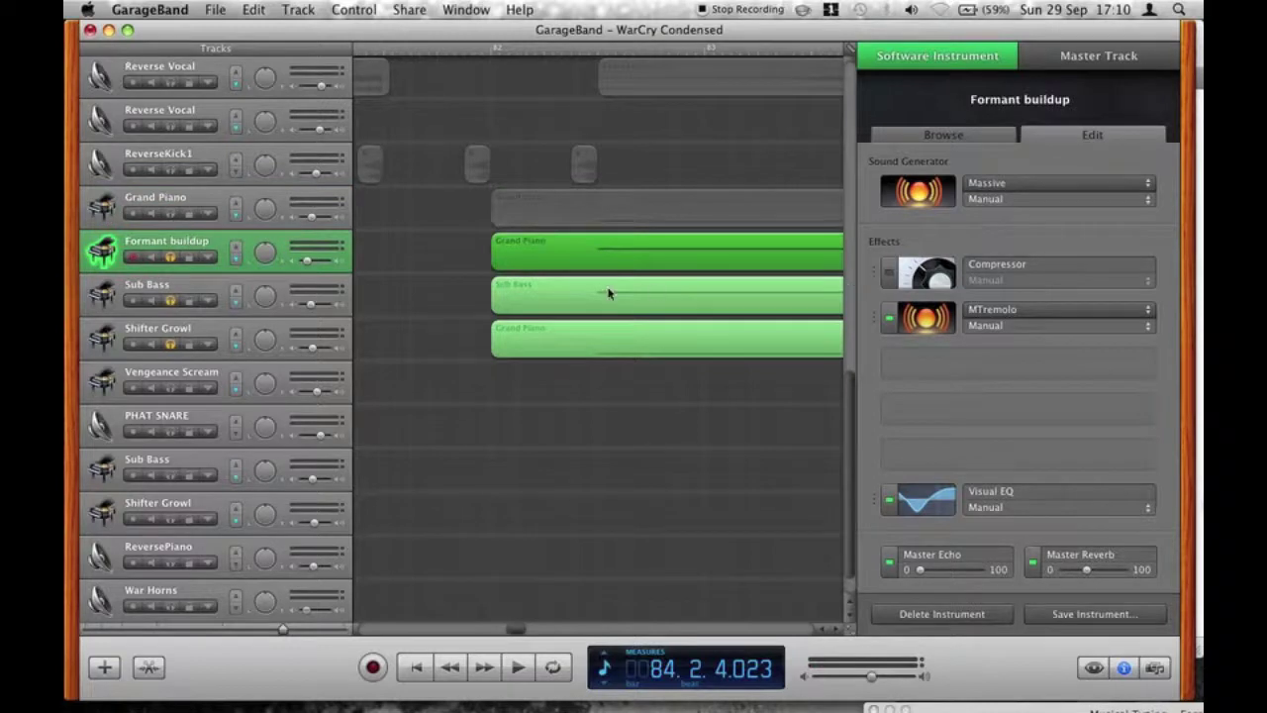
scroll(608, 293, right, 5)
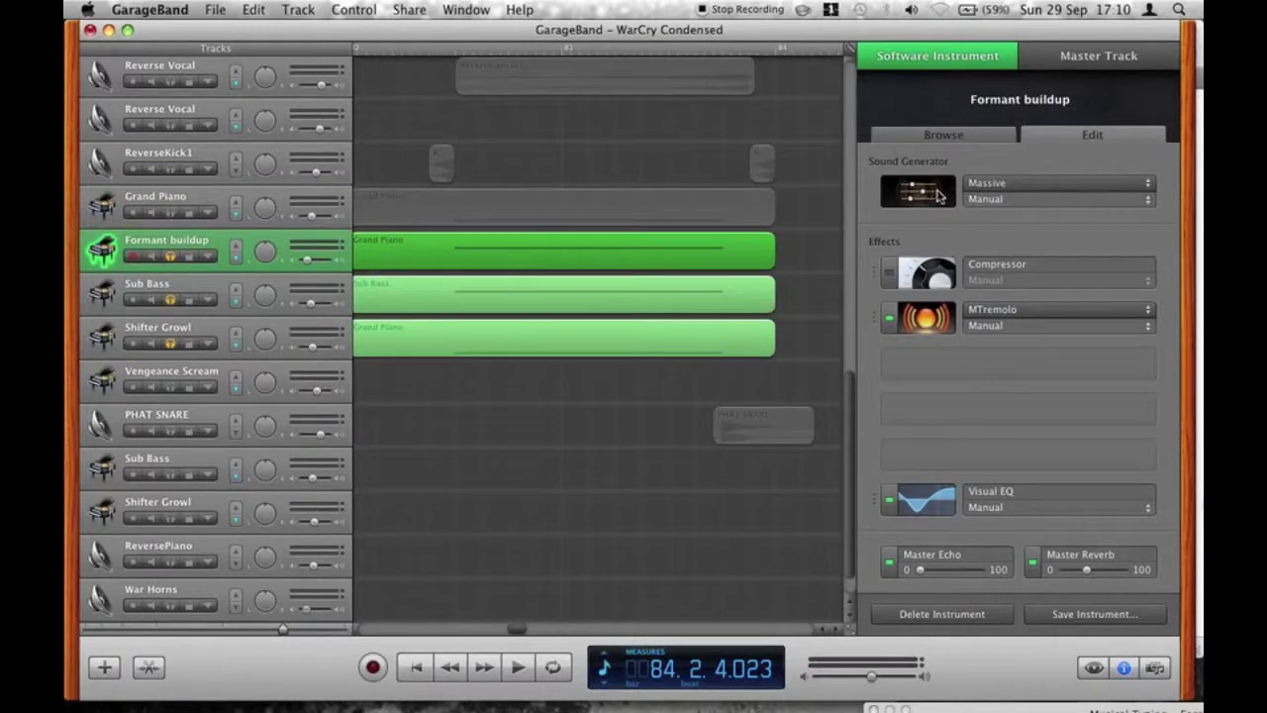
click(938, 195)
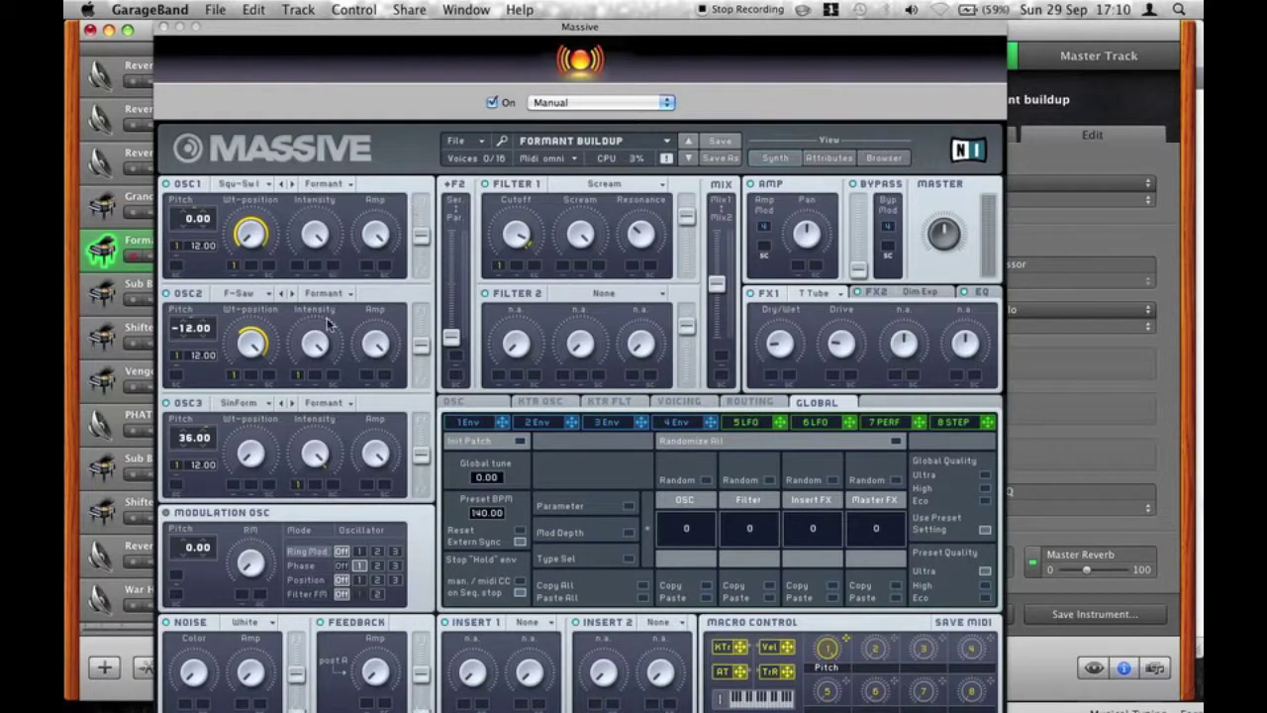
click(302, 565)
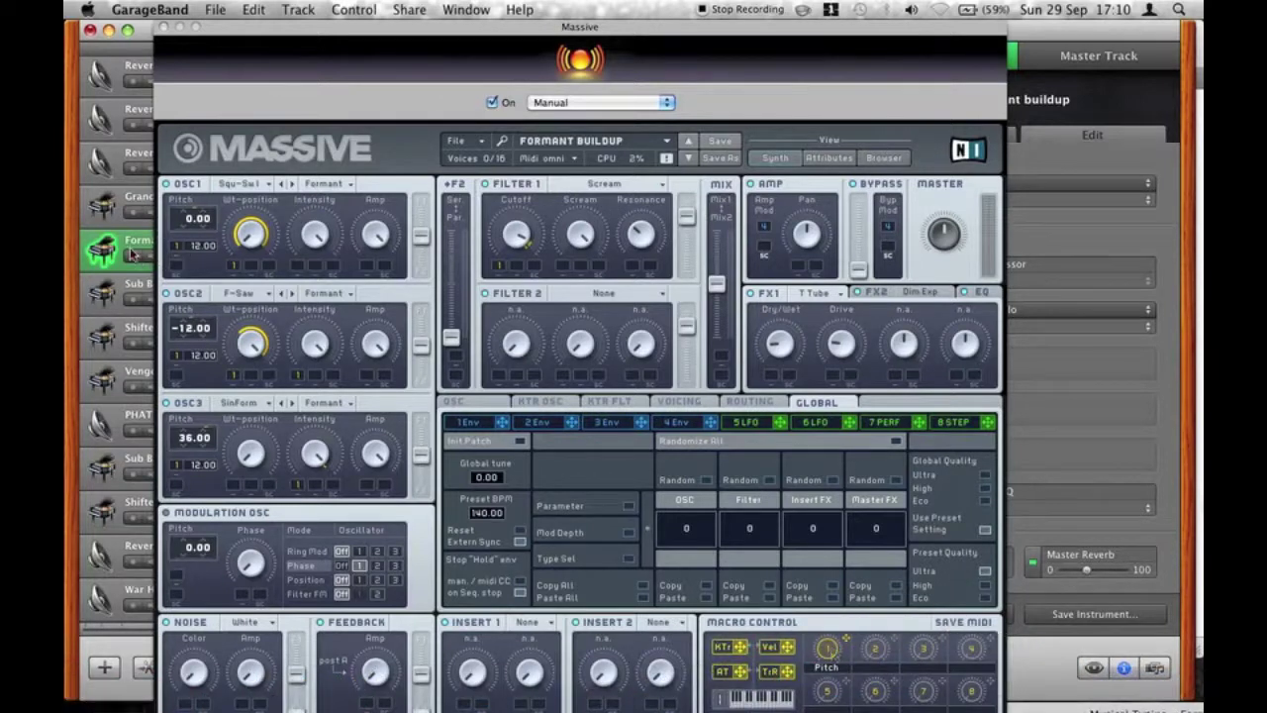
click(165, 27)
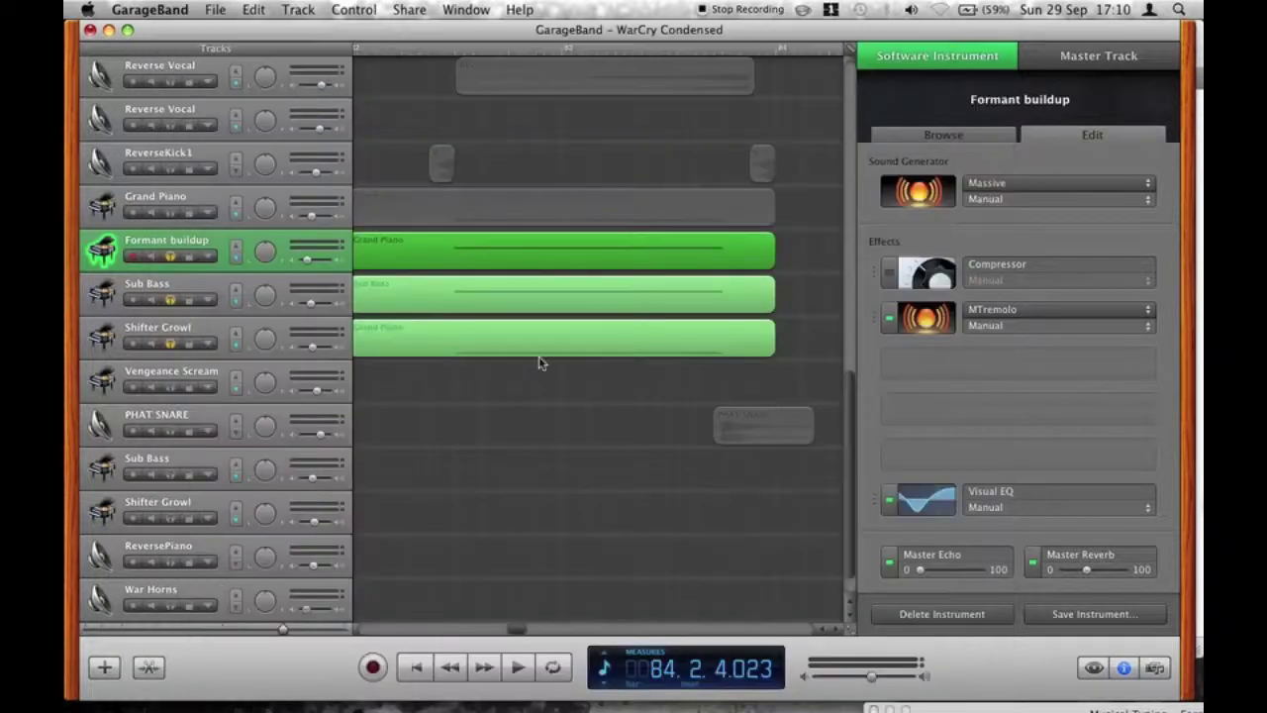
Leave only the upper Shifter Growl track soloed and listen to it from the second beat of bar 82.
click(183, 286)
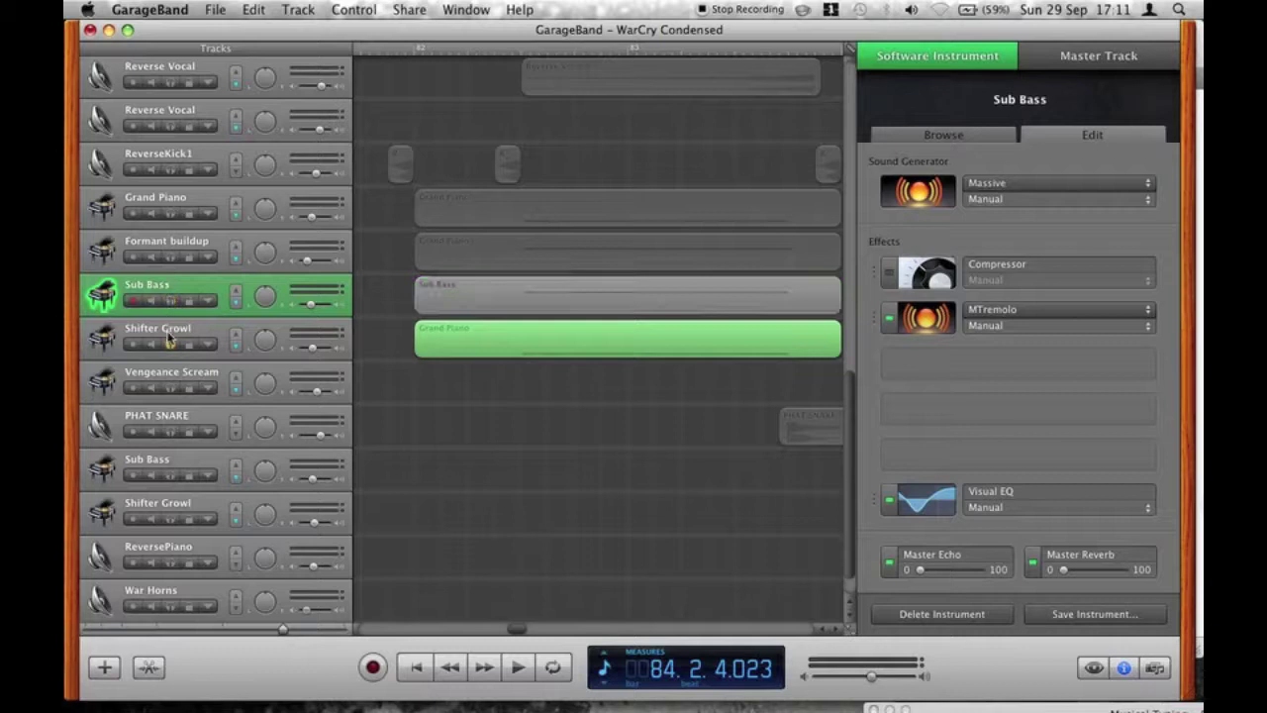
key(Down)
click(511, 50)
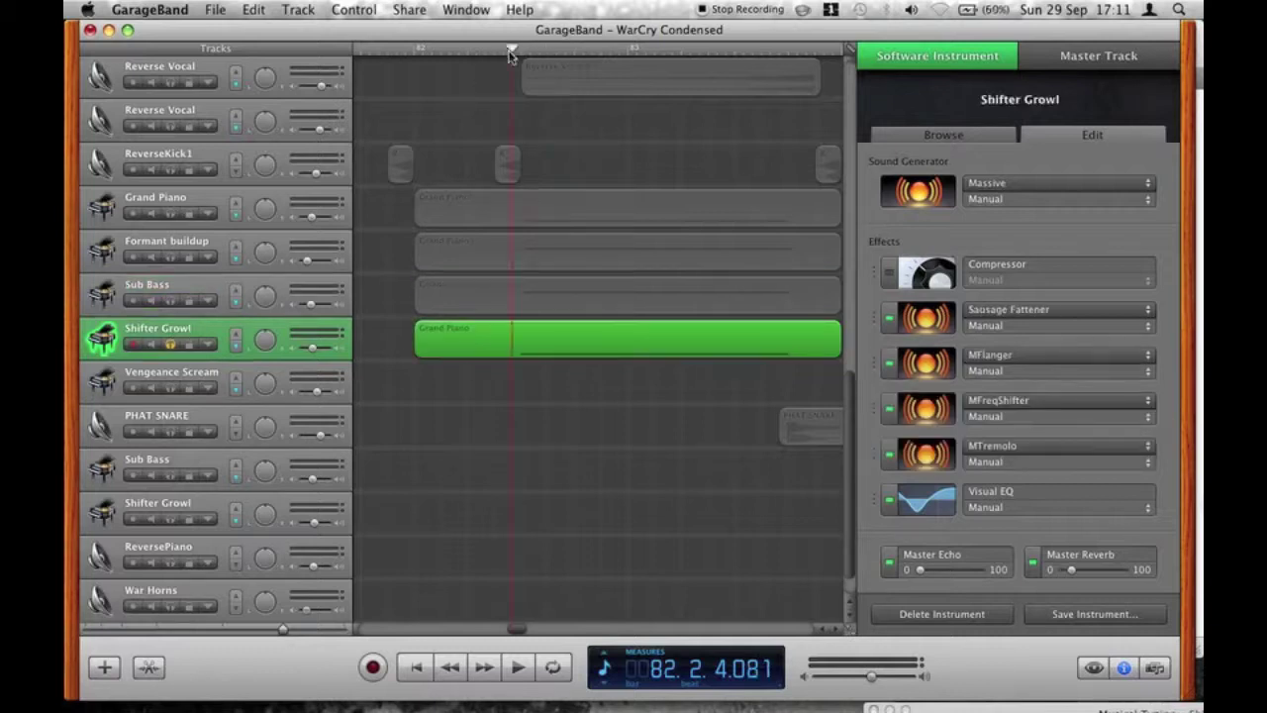
key(space)
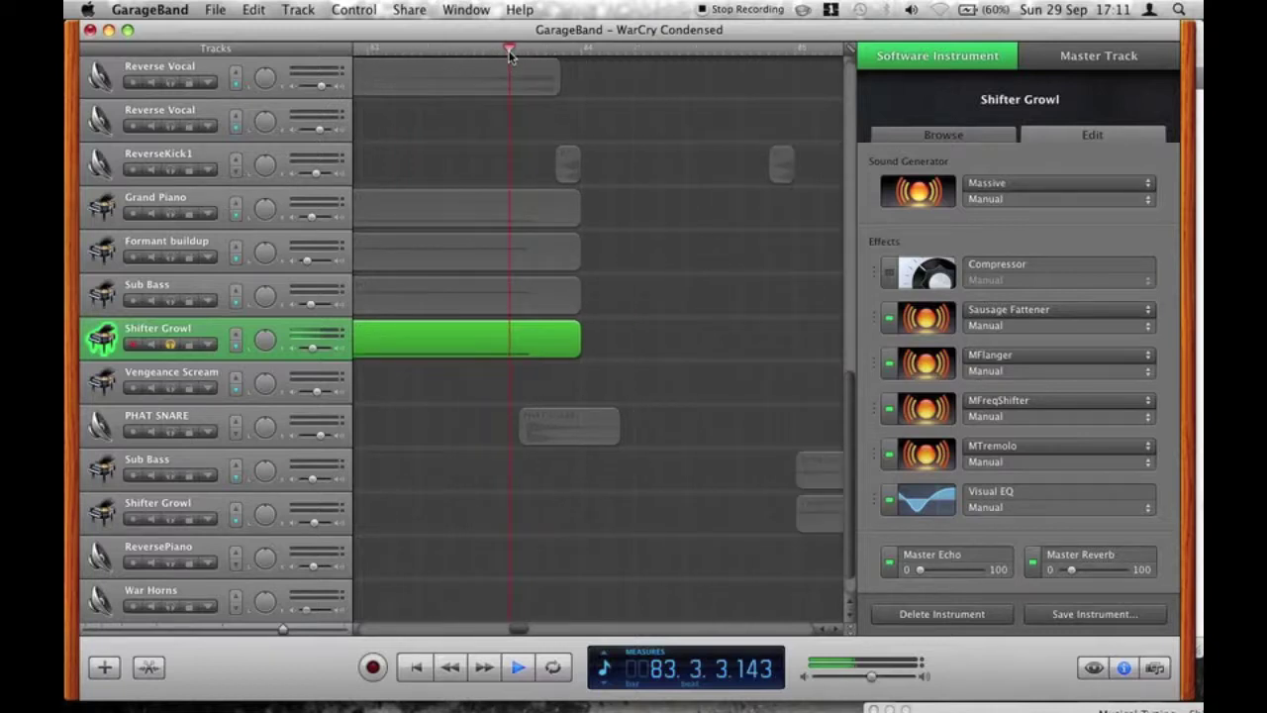
key(space)
scroll(597, 438, left, 4)
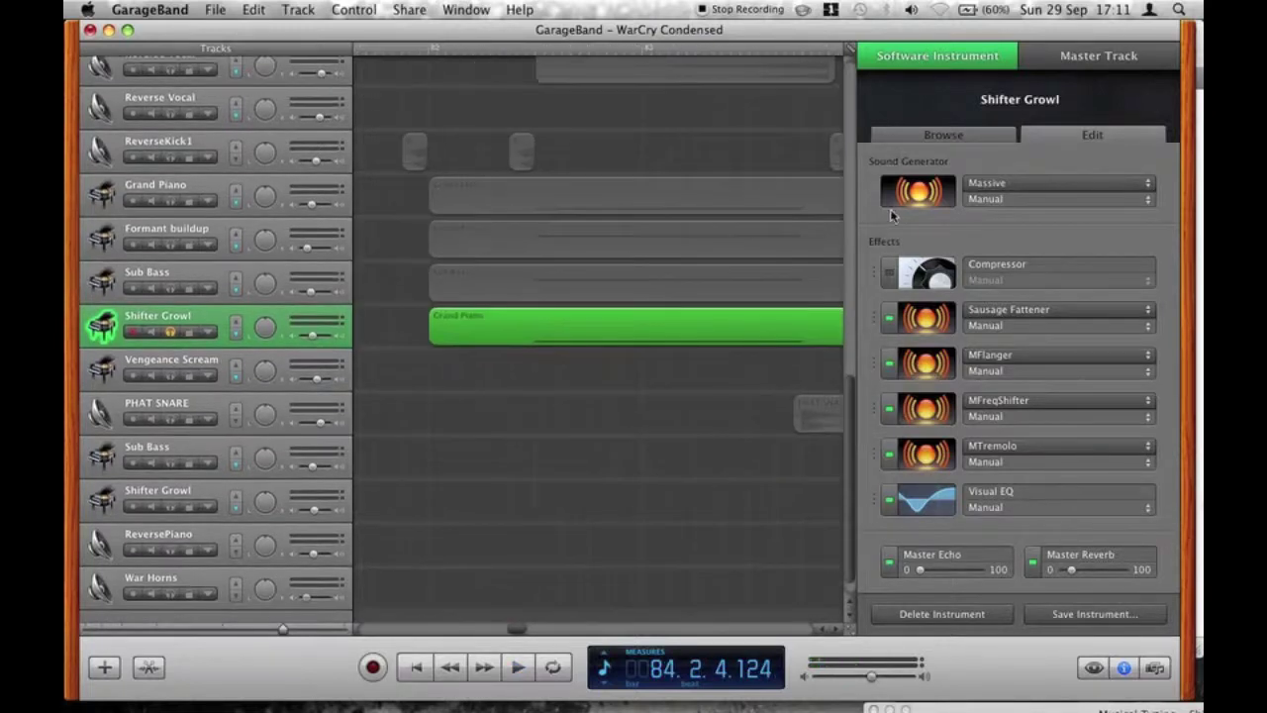
Examine the Shifter Growl track's Massive patch and its MACRO 3 automation curve, and close both.
click(918, 191)
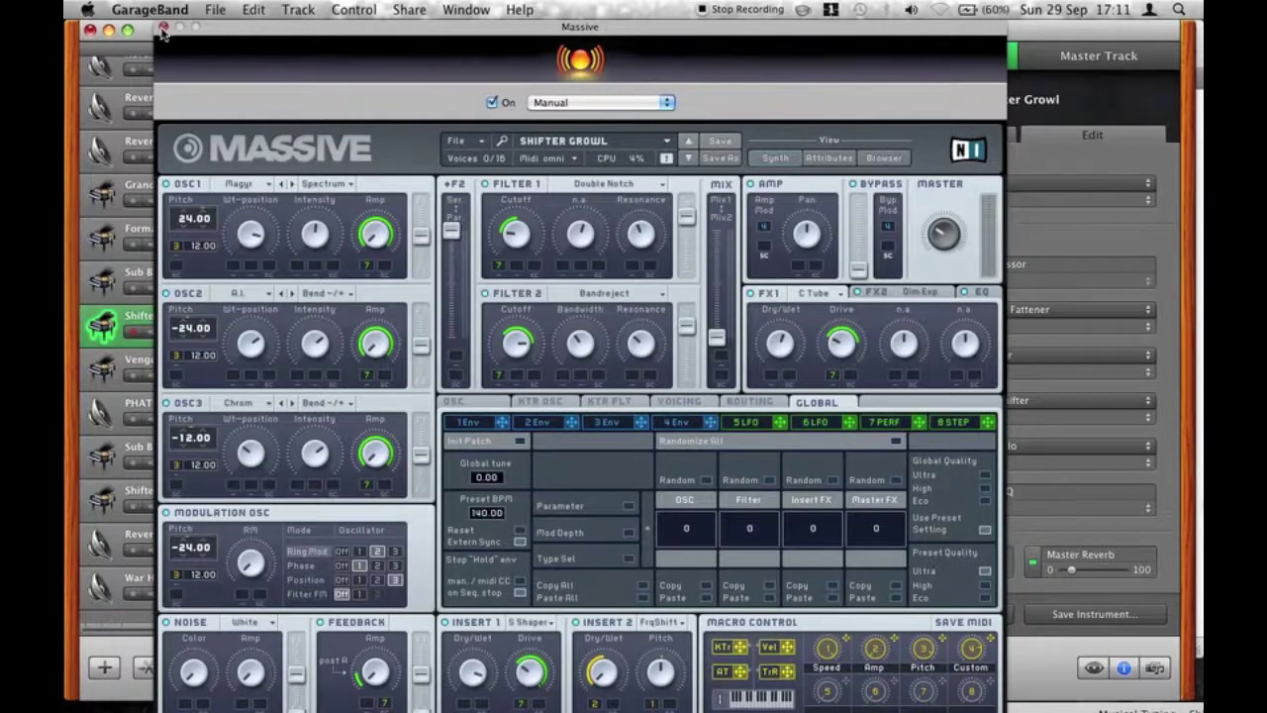
click(164, 31)
click(206, 333)
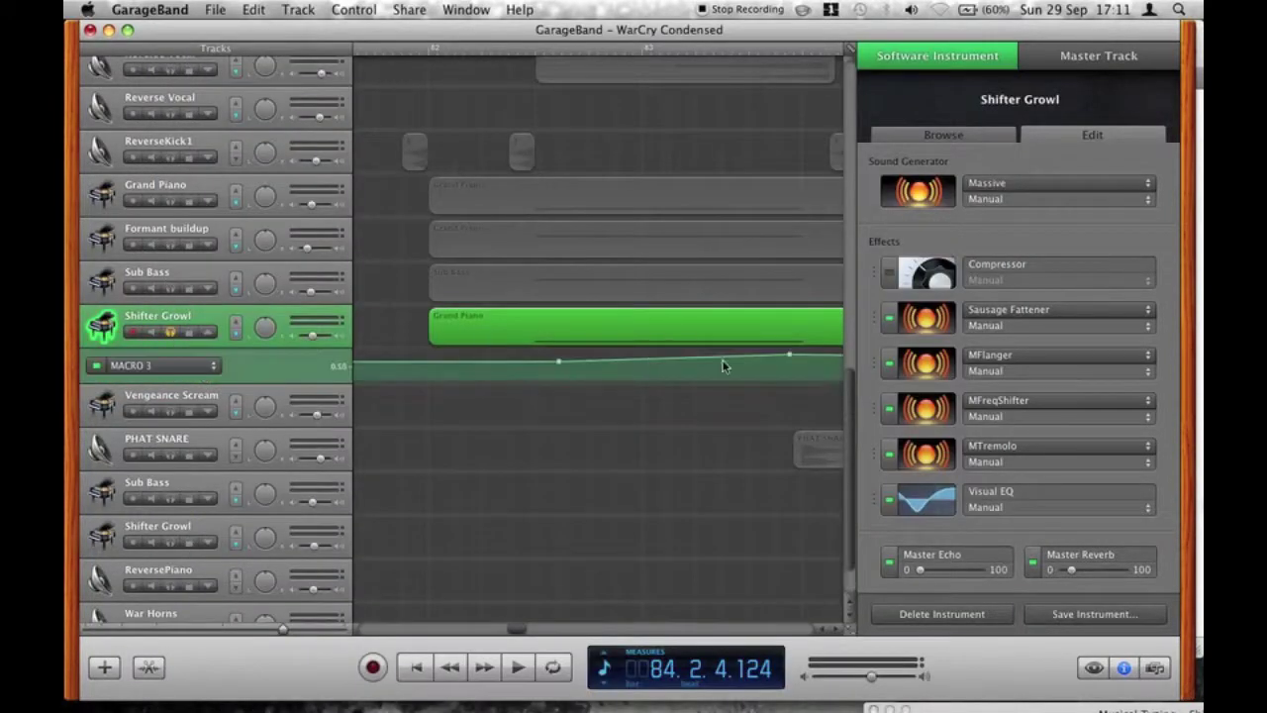
click(209, 289)
click(209, 290)
click(206, 334)
Review the Shifter Growl track's Sausage Fattener and MFlanger settings, including the flanger's custom signal shape, and close the effect.
click(940, 318)
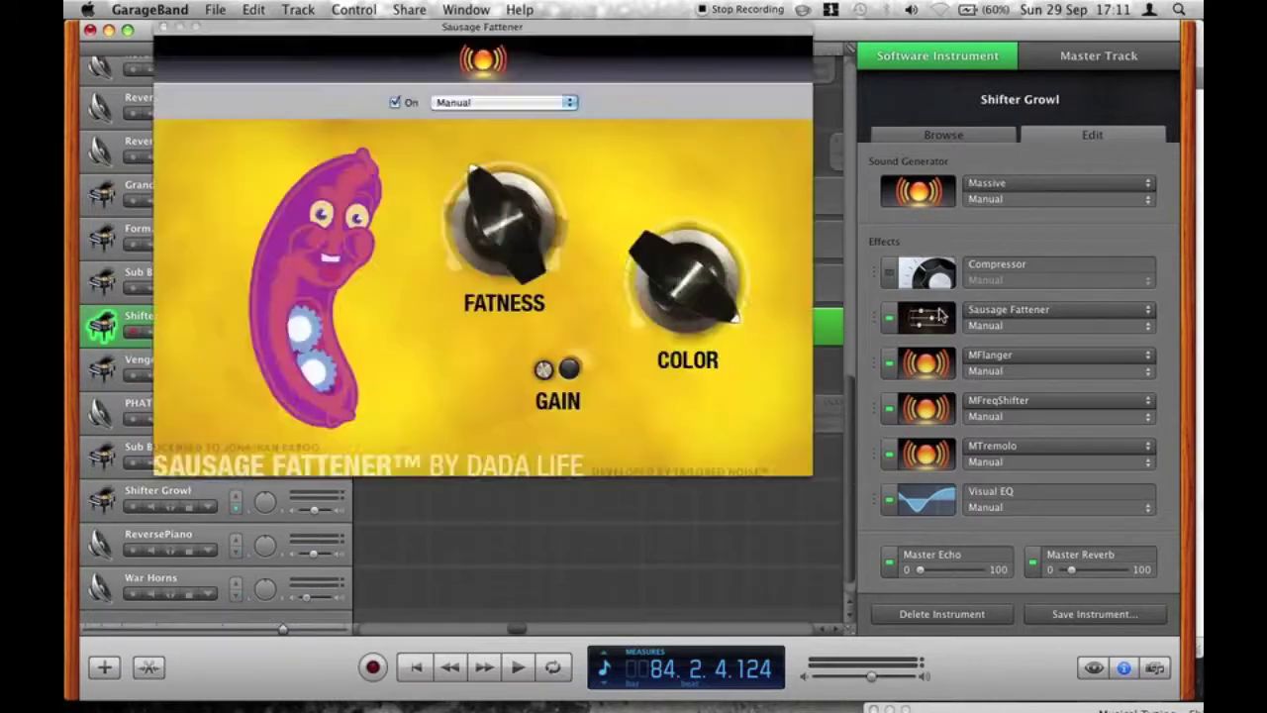
click(934, 364)
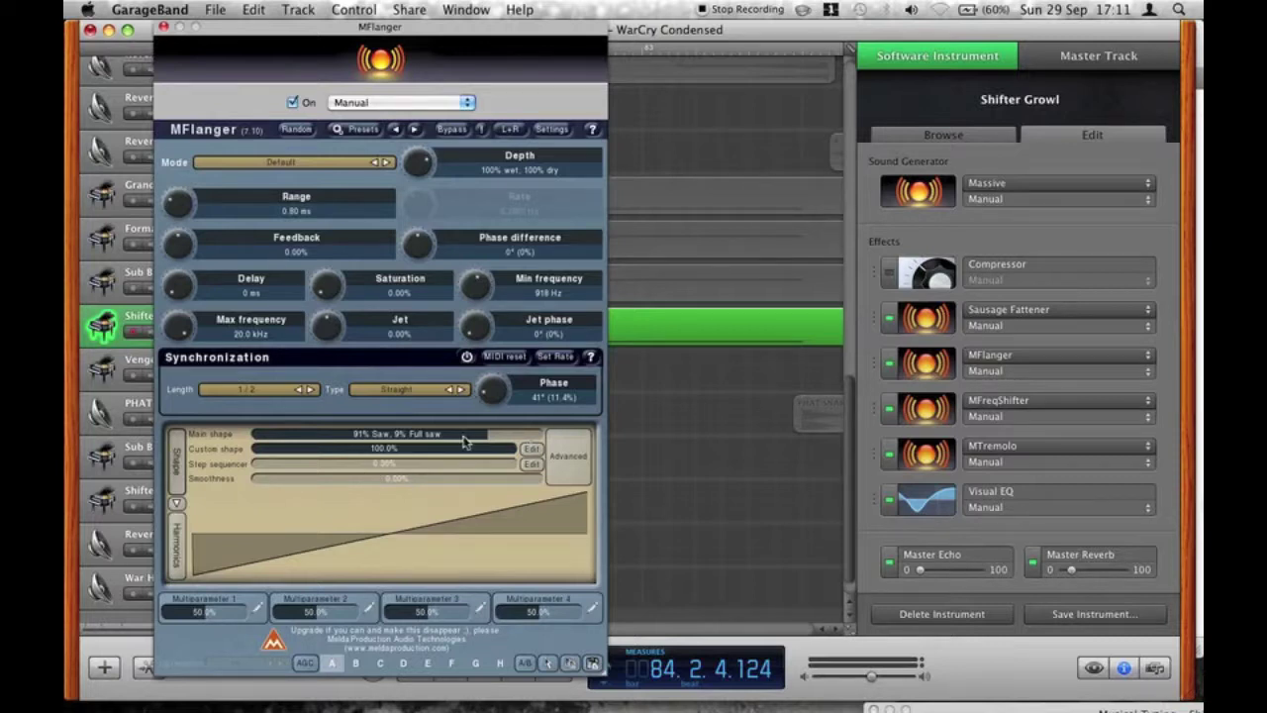
click(531, 451)
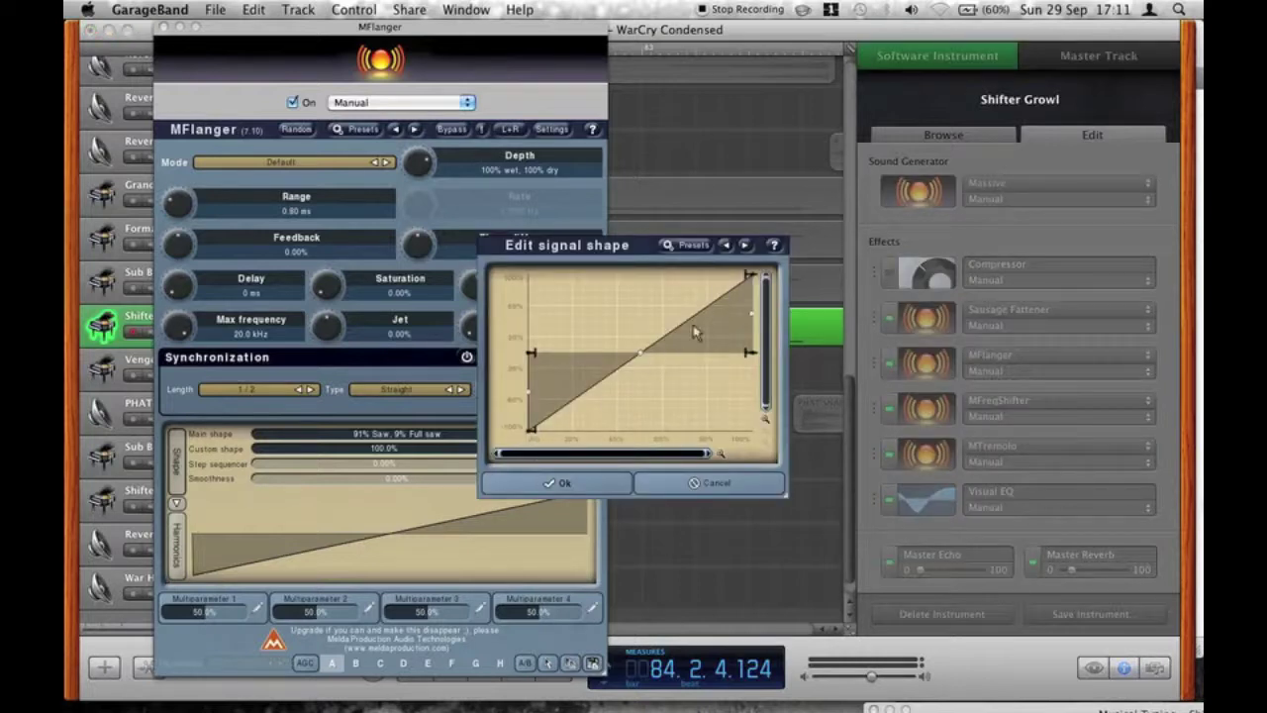
mouse_move(533, 433)
mouse_down()
mouse_move(588, 413)
mouse_move(580, 438)
mouse_move(560, 300)
mouse_move(535, 429)
mouse_up()
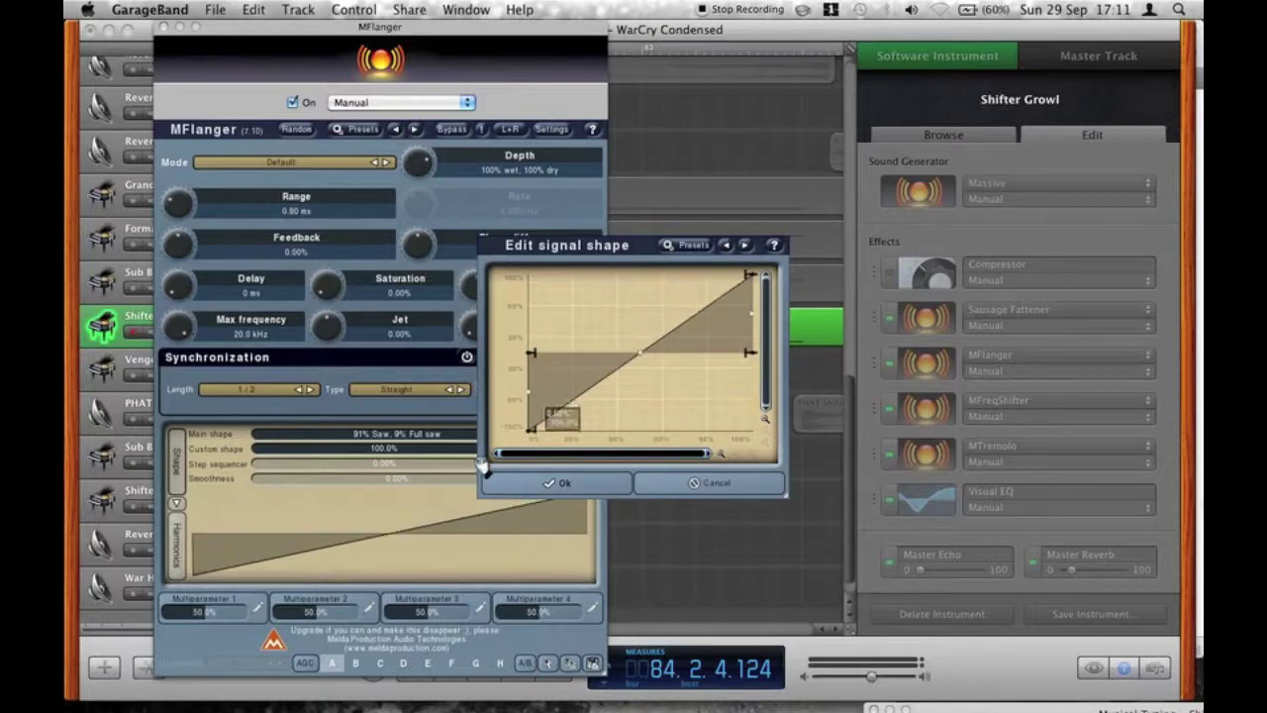
click(555, 484)
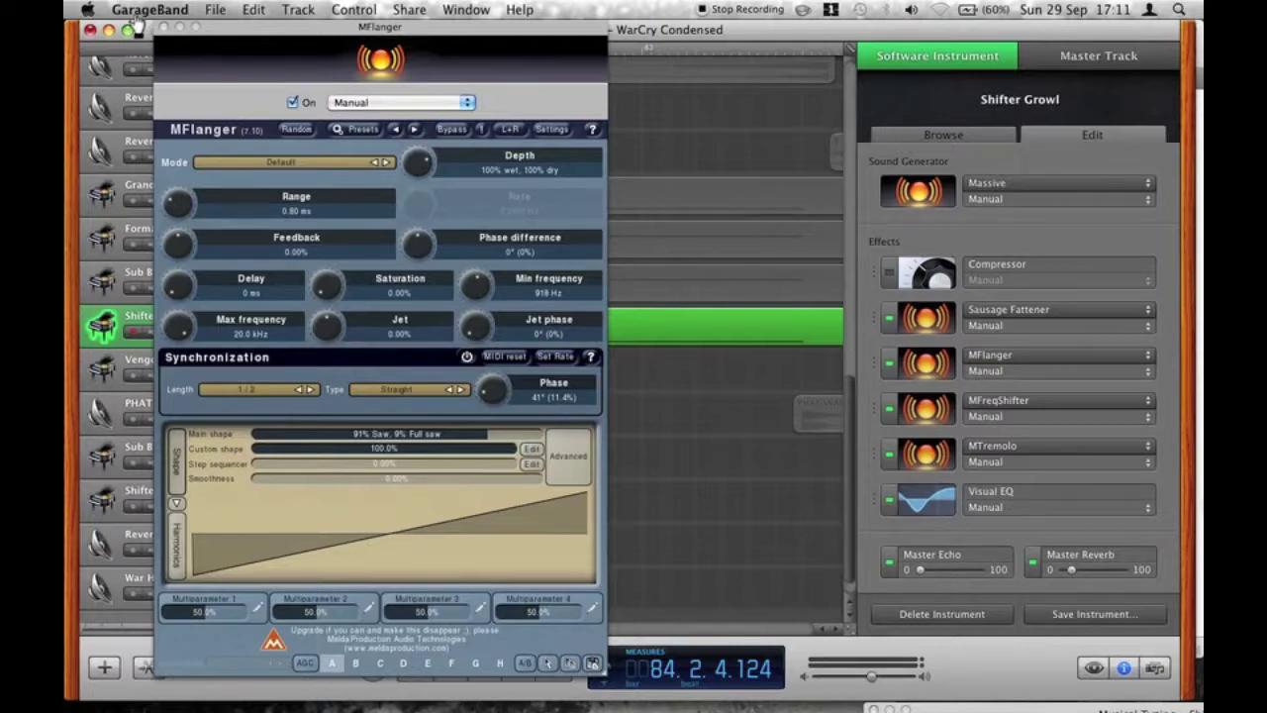
click(165, 33)
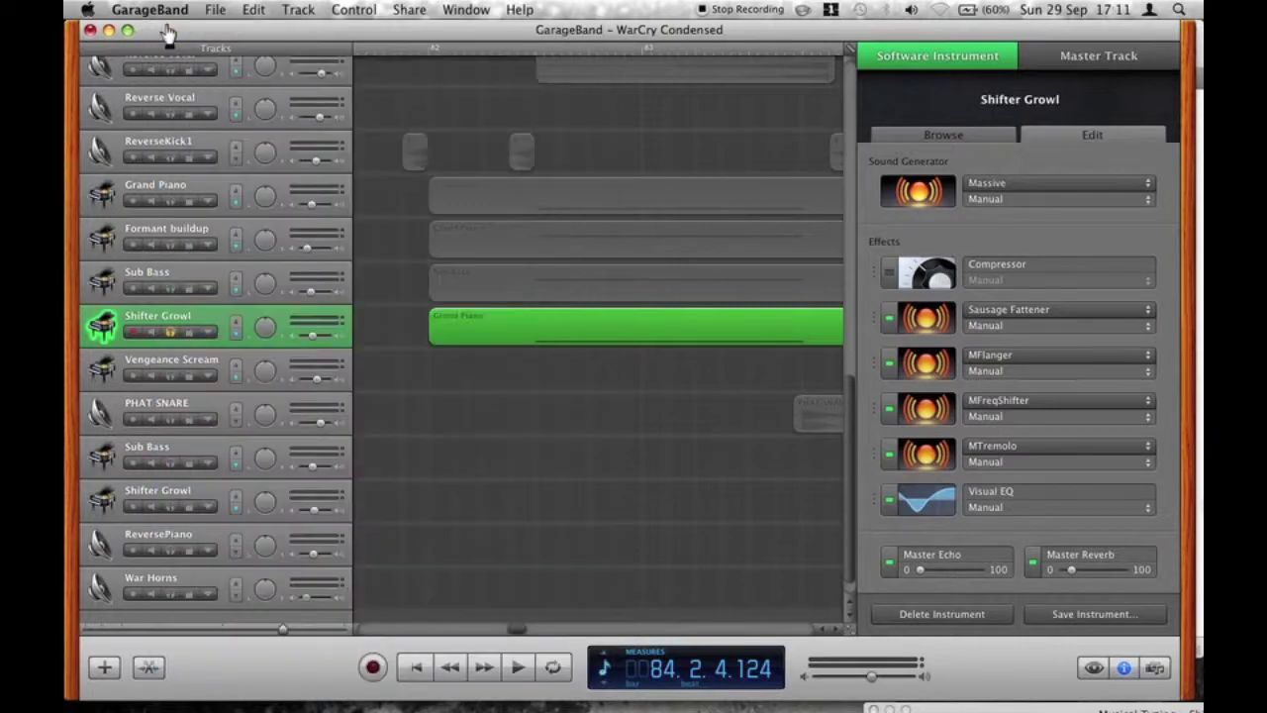
Examine the Shifter Growl track's MFreqShifter settings and switch to the Calculator app.
click(939, 404)
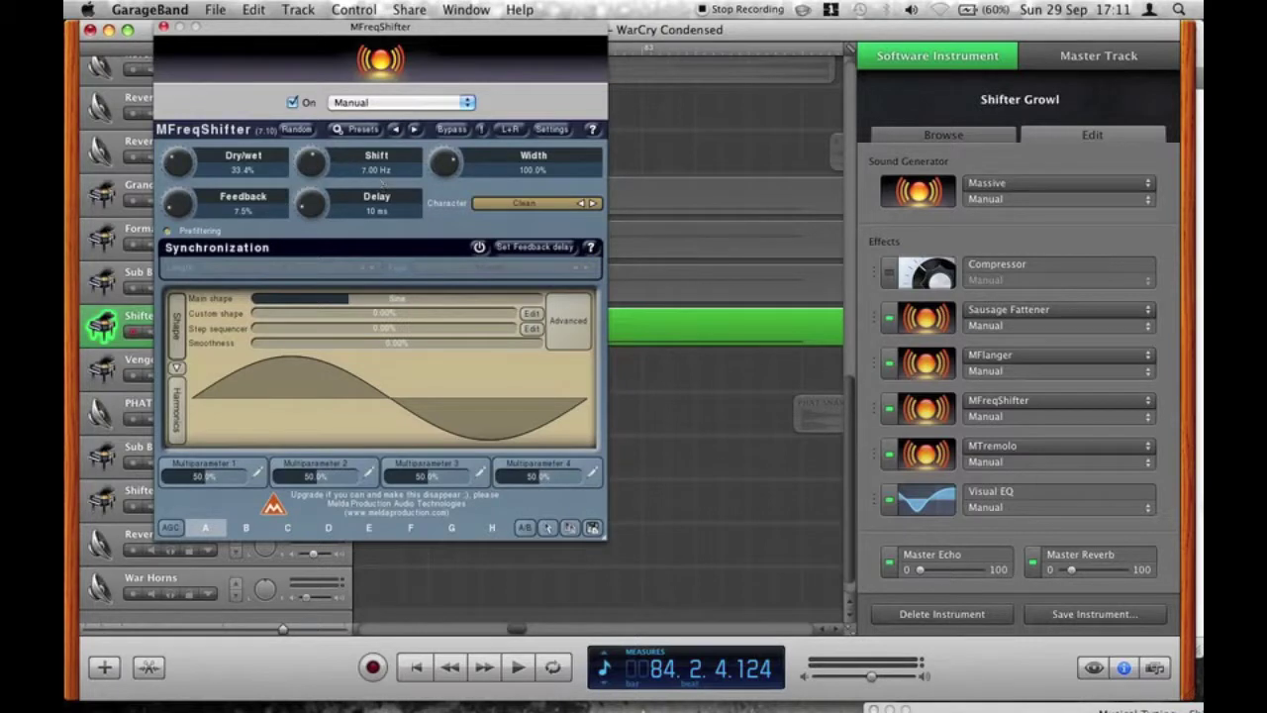
mouse_move(693, 701)
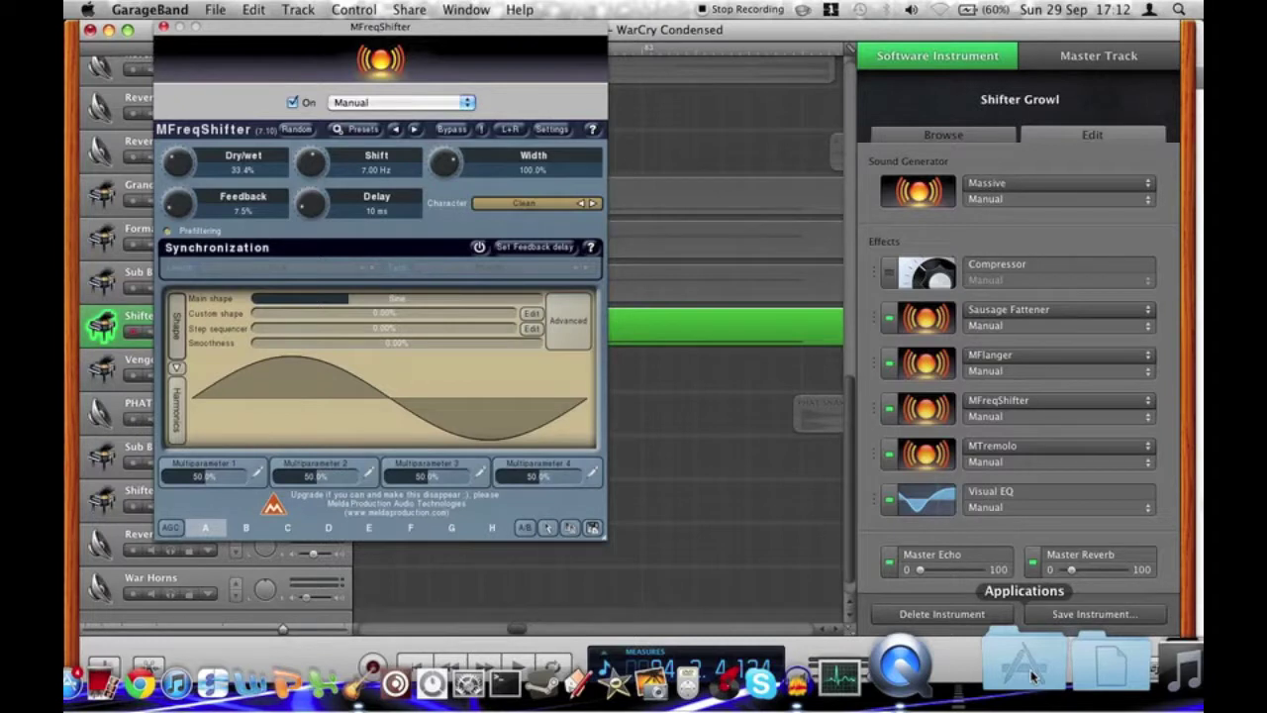
click(1033, 676)
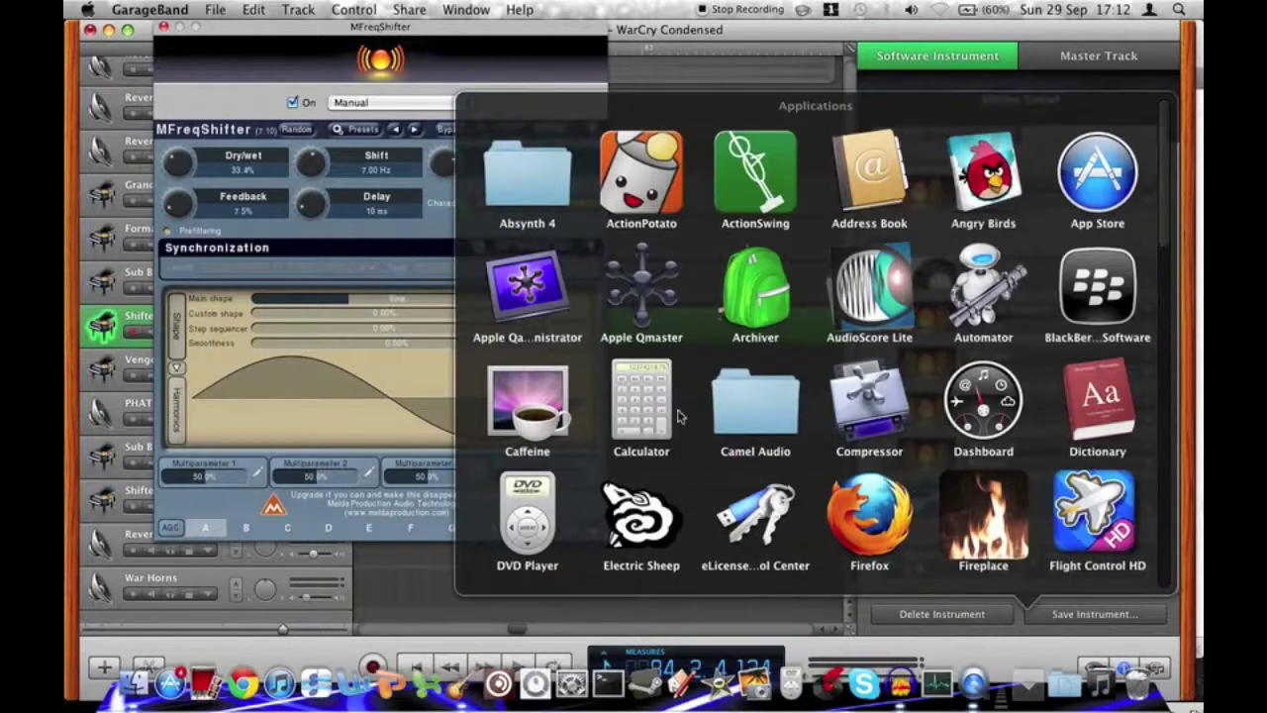
click(648, 410)
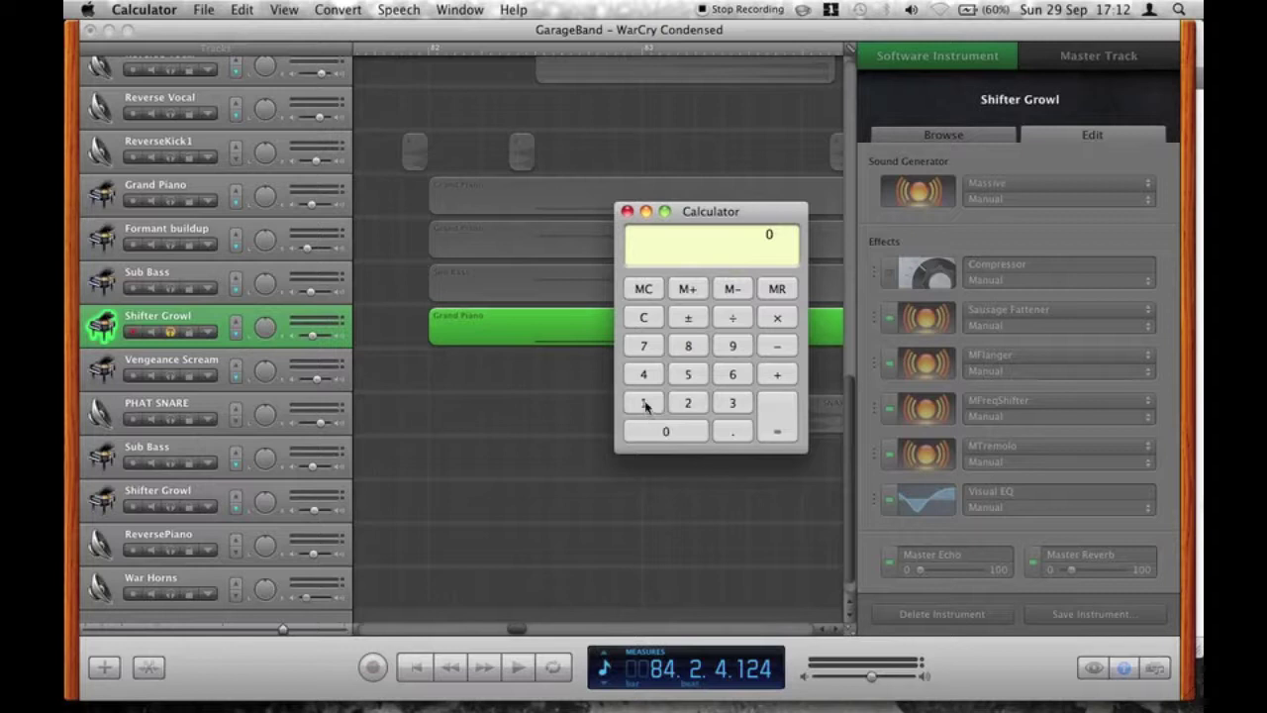
Calculate 140 ÷ 60 × 3 to derive the frequency shift, and close the calculator and the MFreqShifter settings.
click(644, 375)
click(653, 433)
click(728, 319)
click(732, 374)
click(677, 432)
click(772, 433)
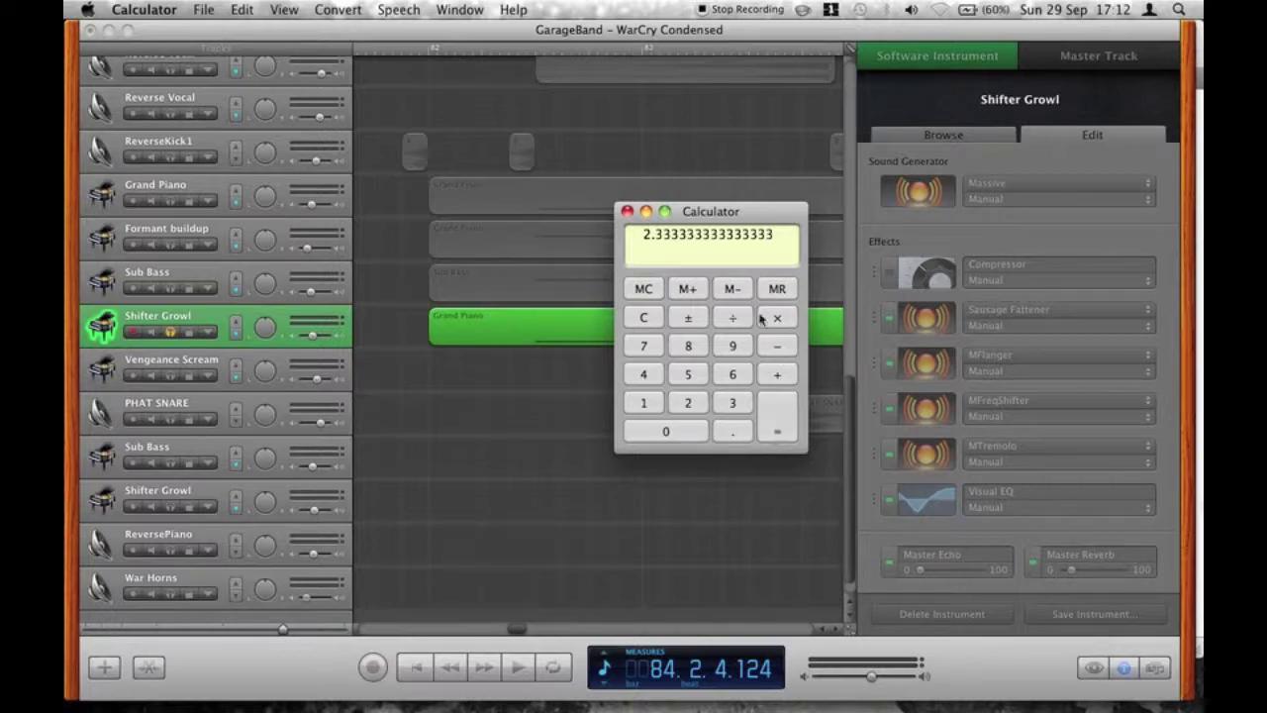
click(744, 401)
click(765, 423)
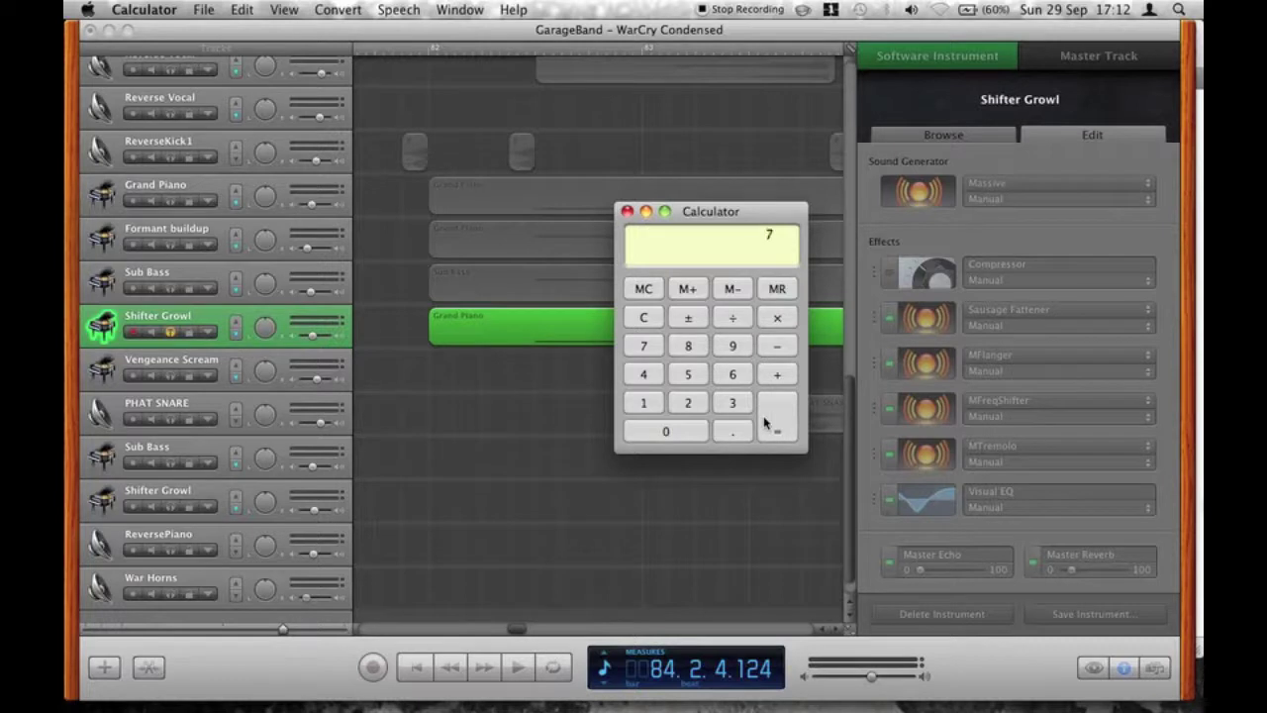
click(625, 211)
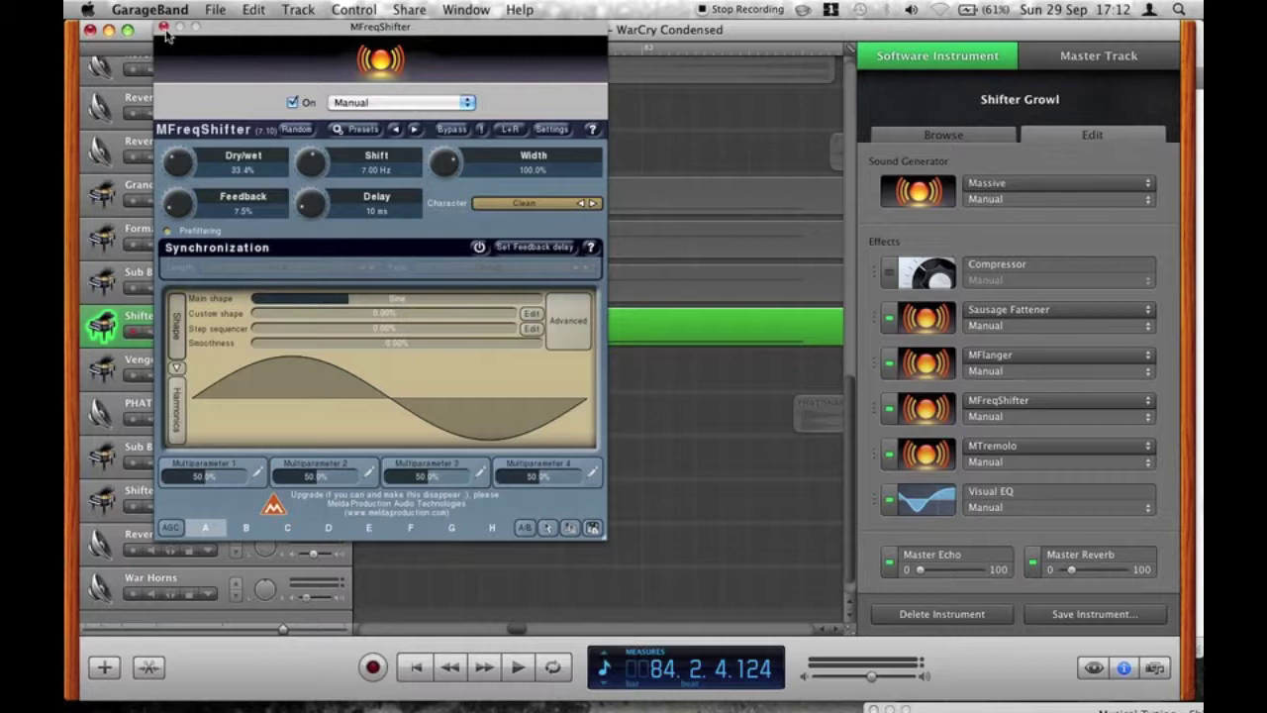
click(165, 28)
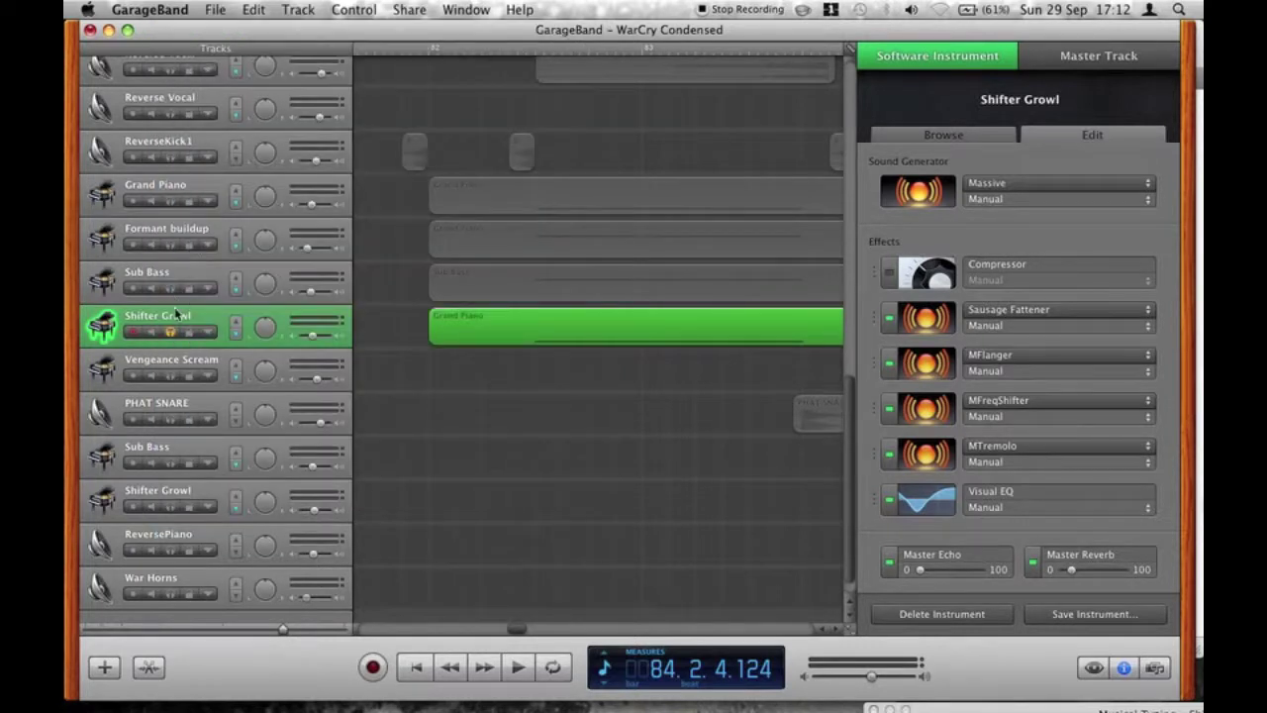
Unsolo the Shifter Growl track and listen to the full mix from the start of bar 82.
click(170, 332)
click(432, 52)
key(space)
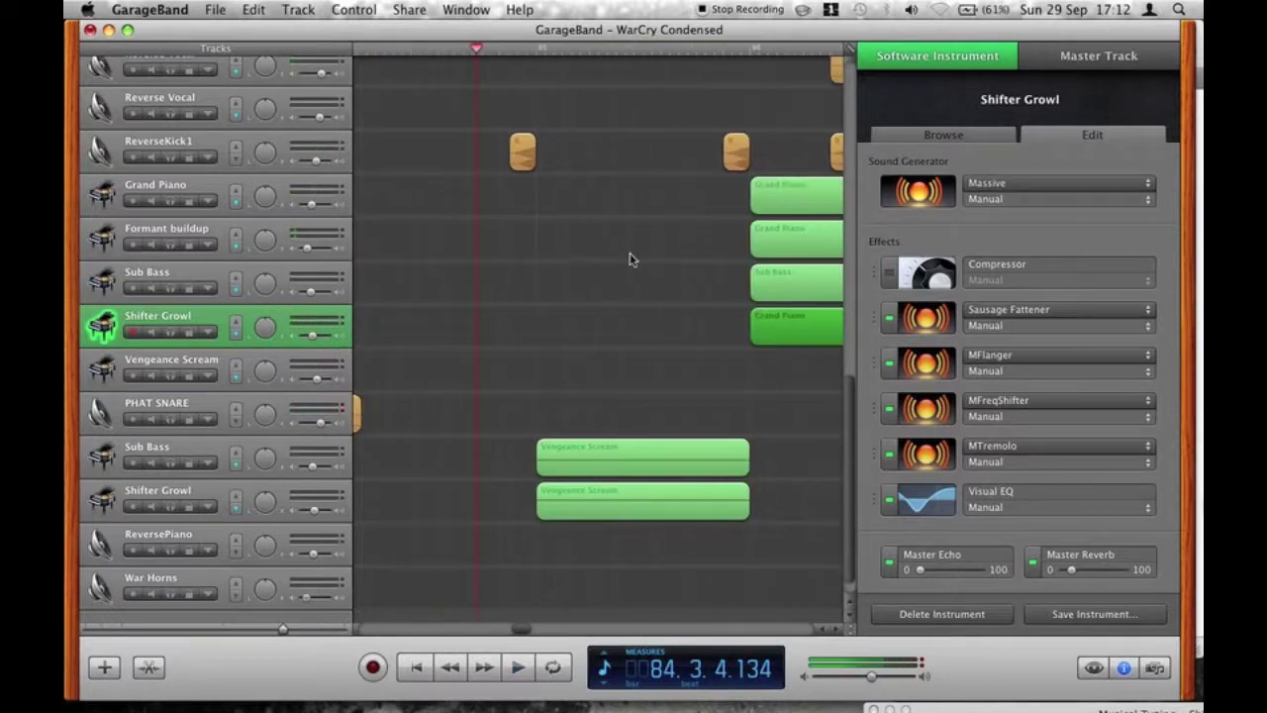
Solo the lower Sub Bass and Shifter Growl tracks that play in bar 85, and show that Shifter Growl track's instrument details.
scroll(630, 252, left, 1)
scroll(629, 252, down, 1)
scroll(630, 253, right, 3)
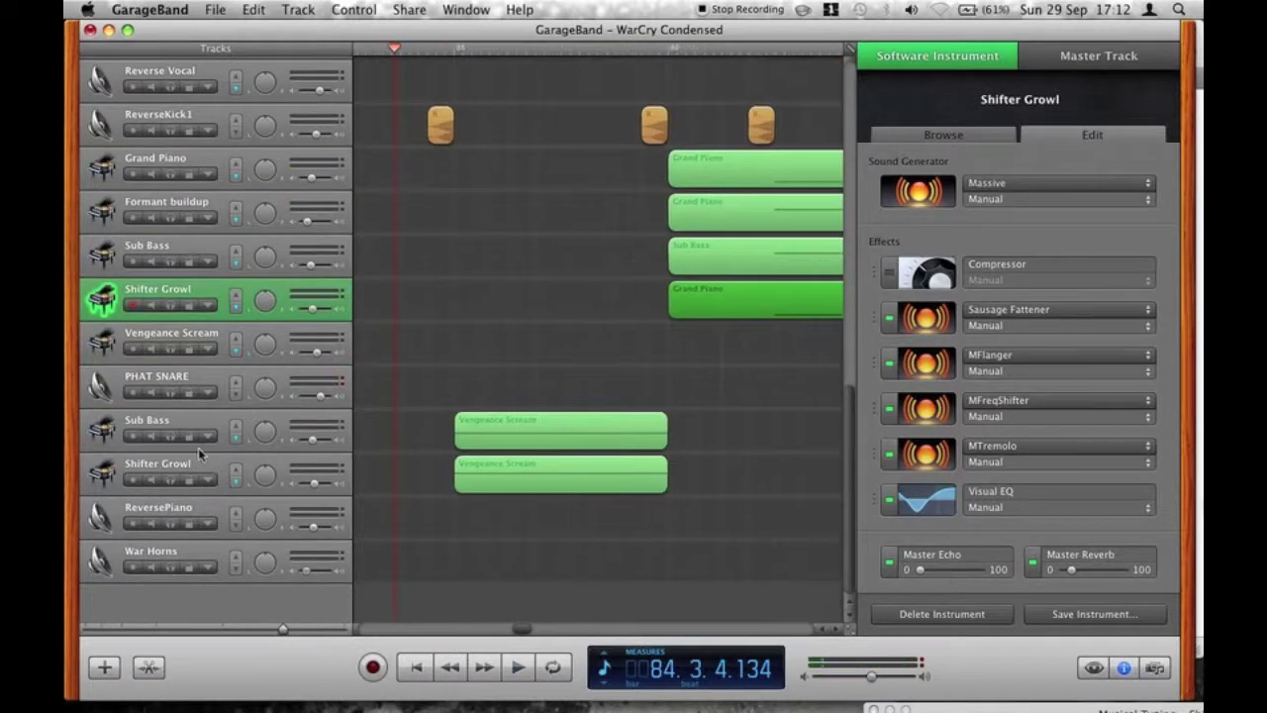
click(179, 425)
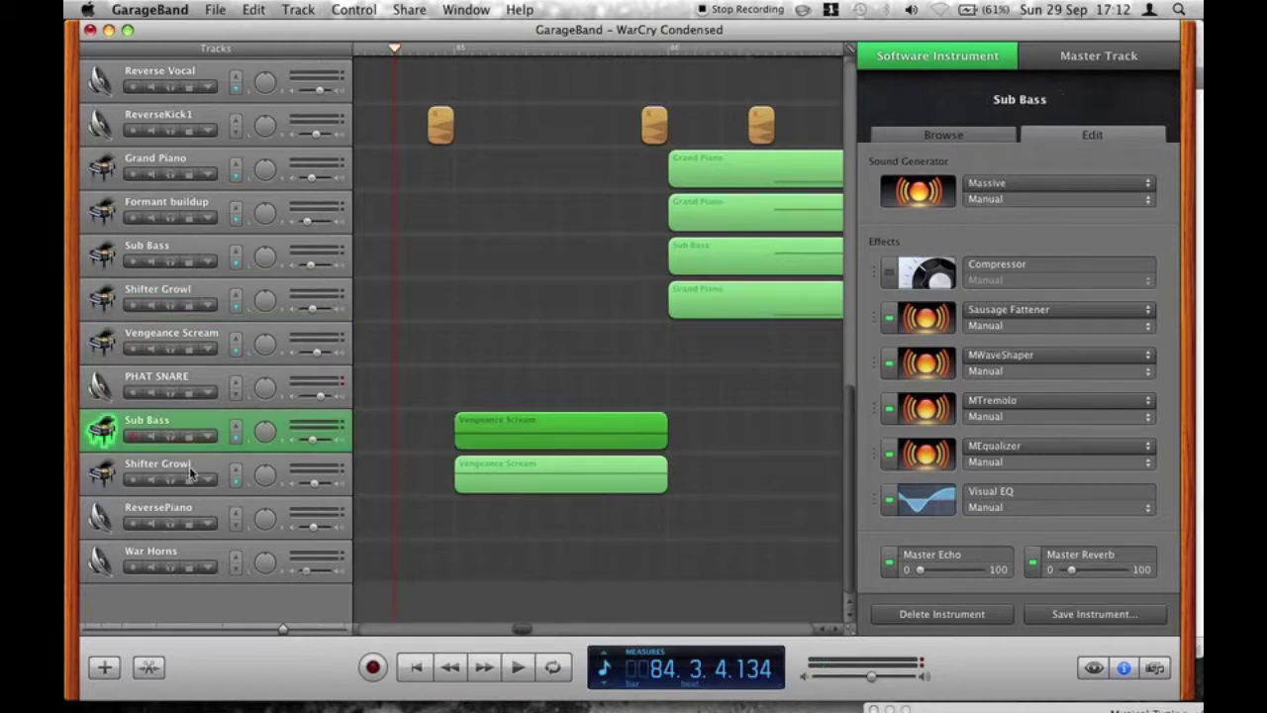
click(170, 436)
click(170, 479)
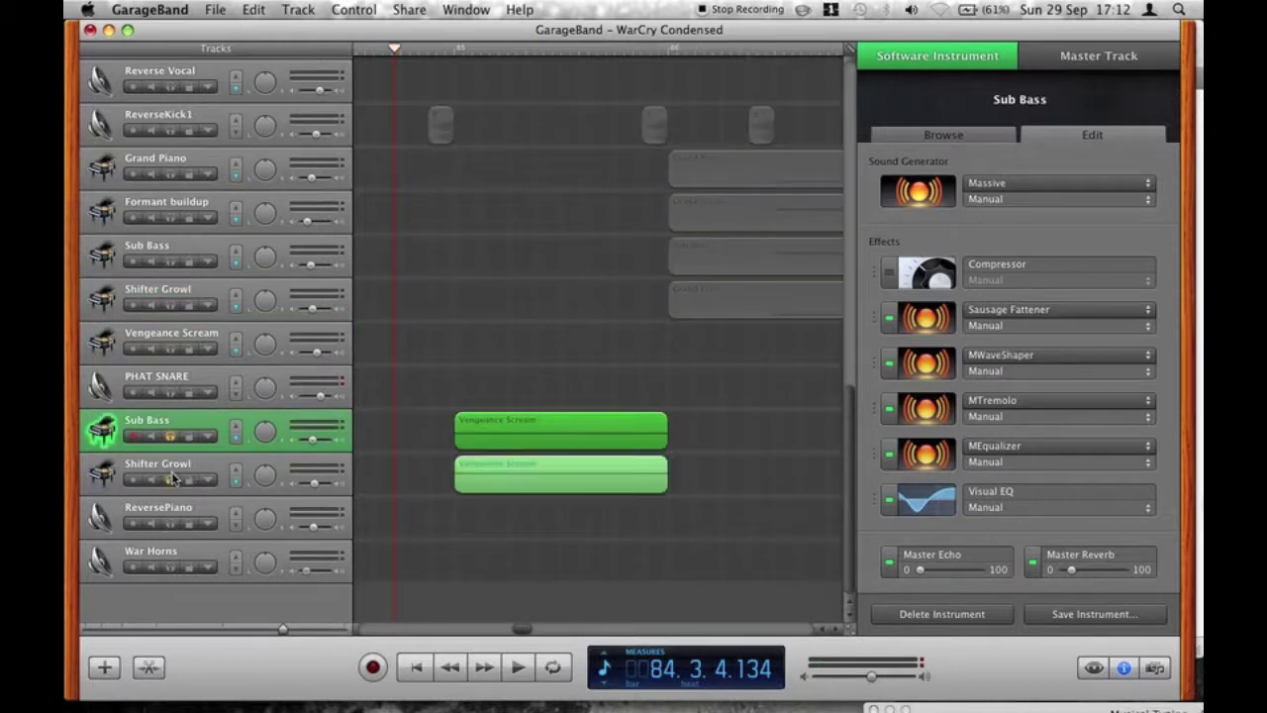
click(173, 468)
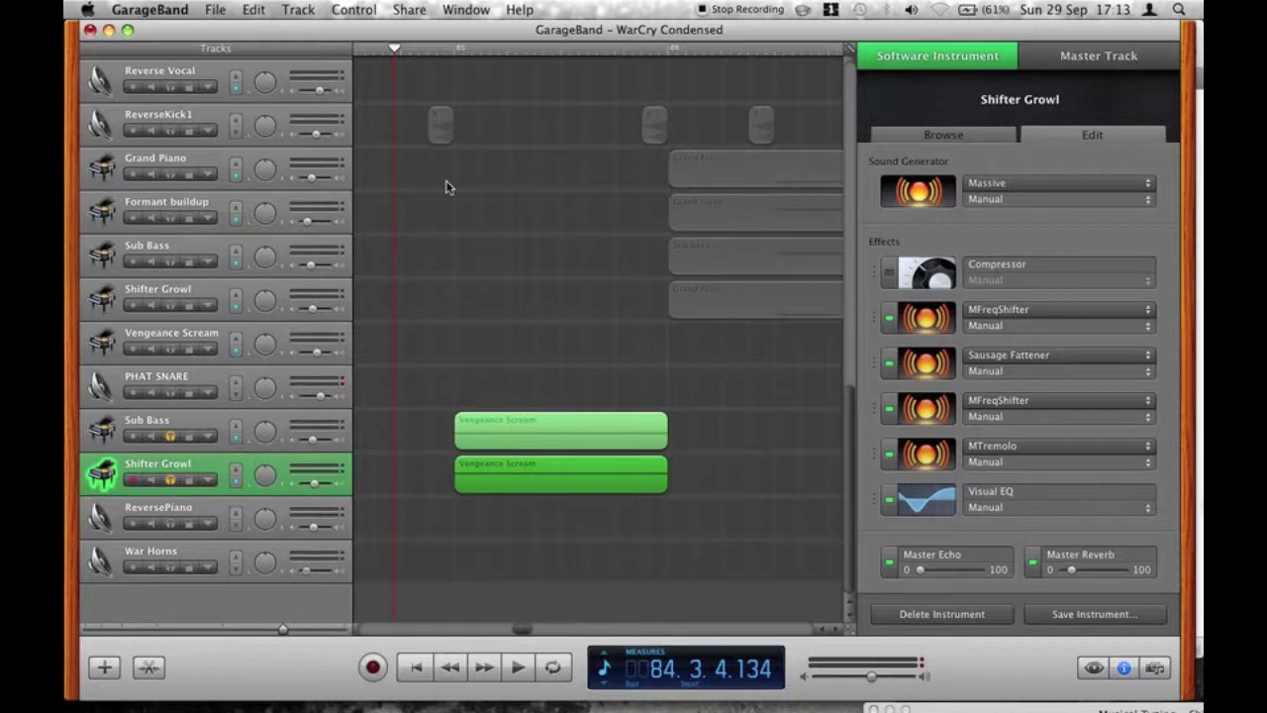
Listen to the two soloed layers through bar 85 and show the lower Sub Bass track's instrument details.
key(space)
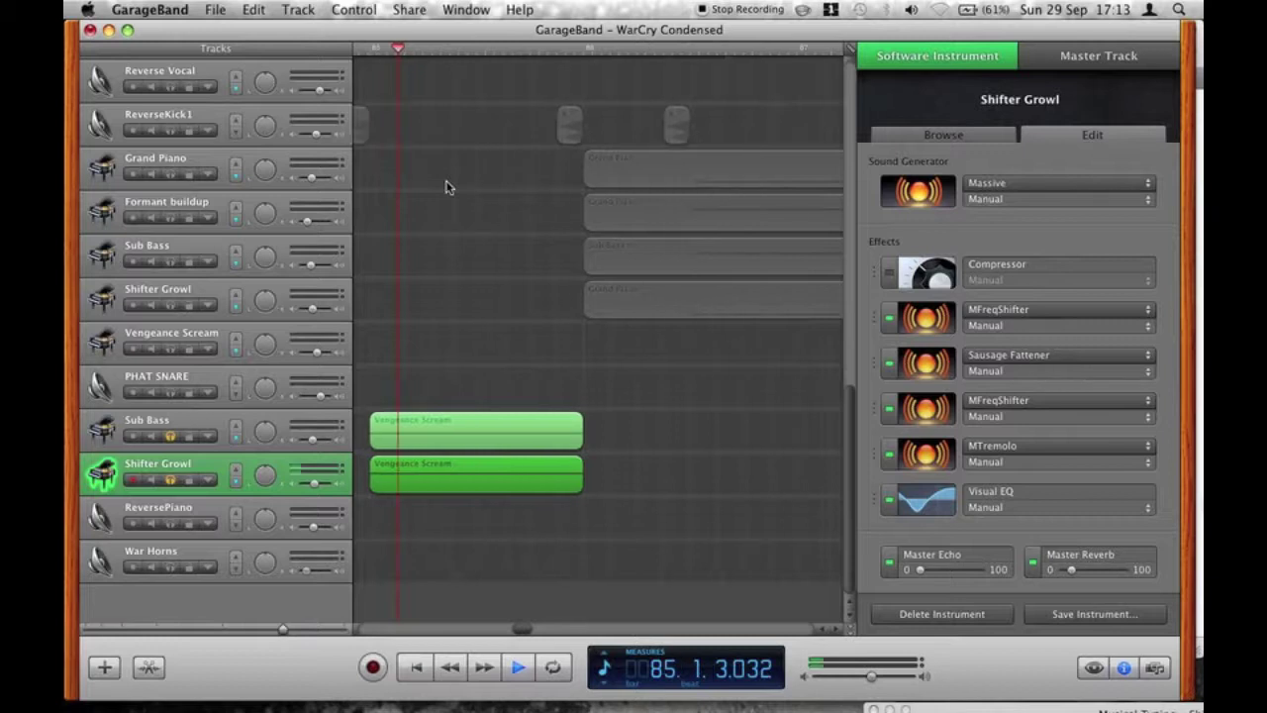
key(space)
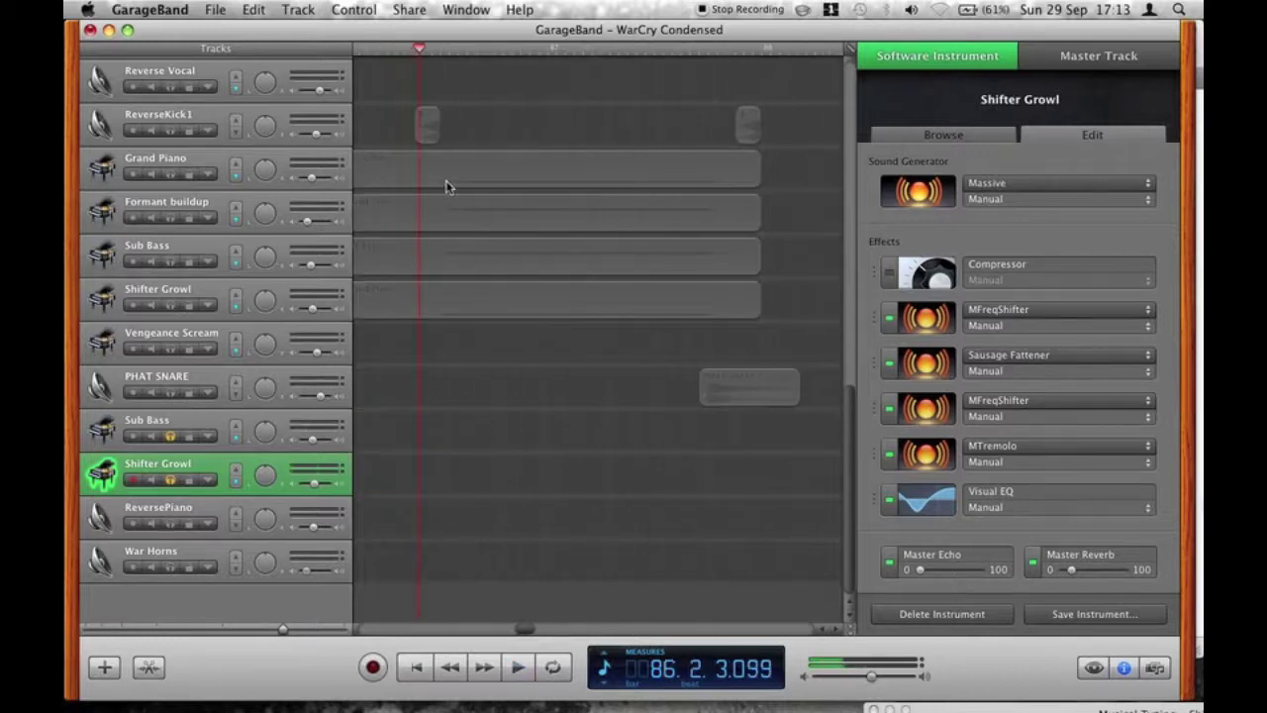
click(242, 426)
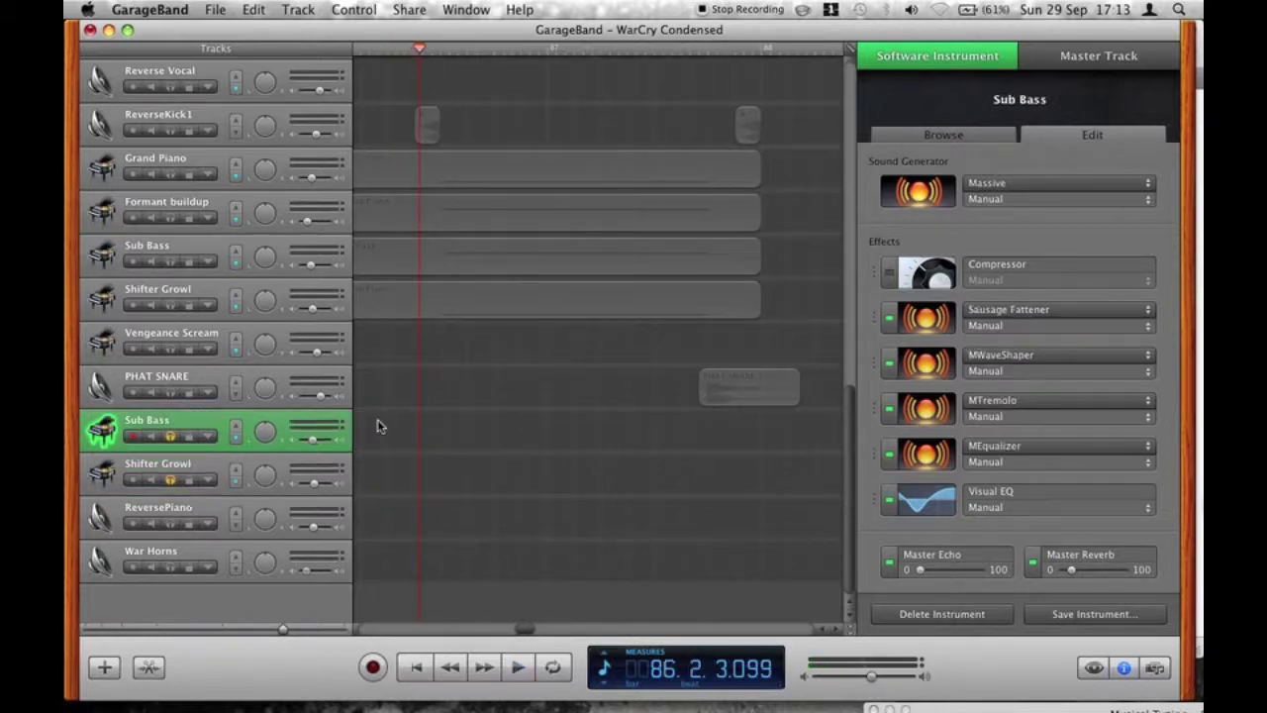
Review the lower Sub Bass track's Sausage Fattener, MWaveShaper, MTremolo and MEqualizer settings, and its Massive patch.
click(939, 326)
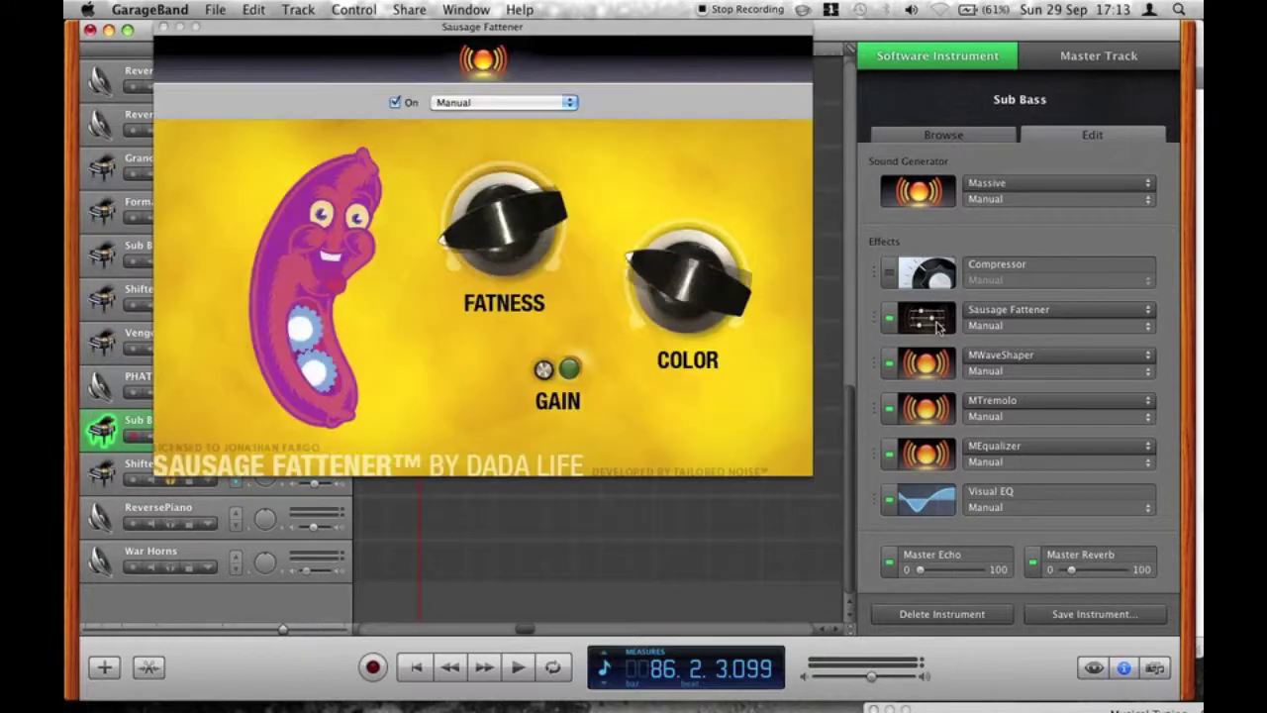
click(930, 366)
click(926, 410)
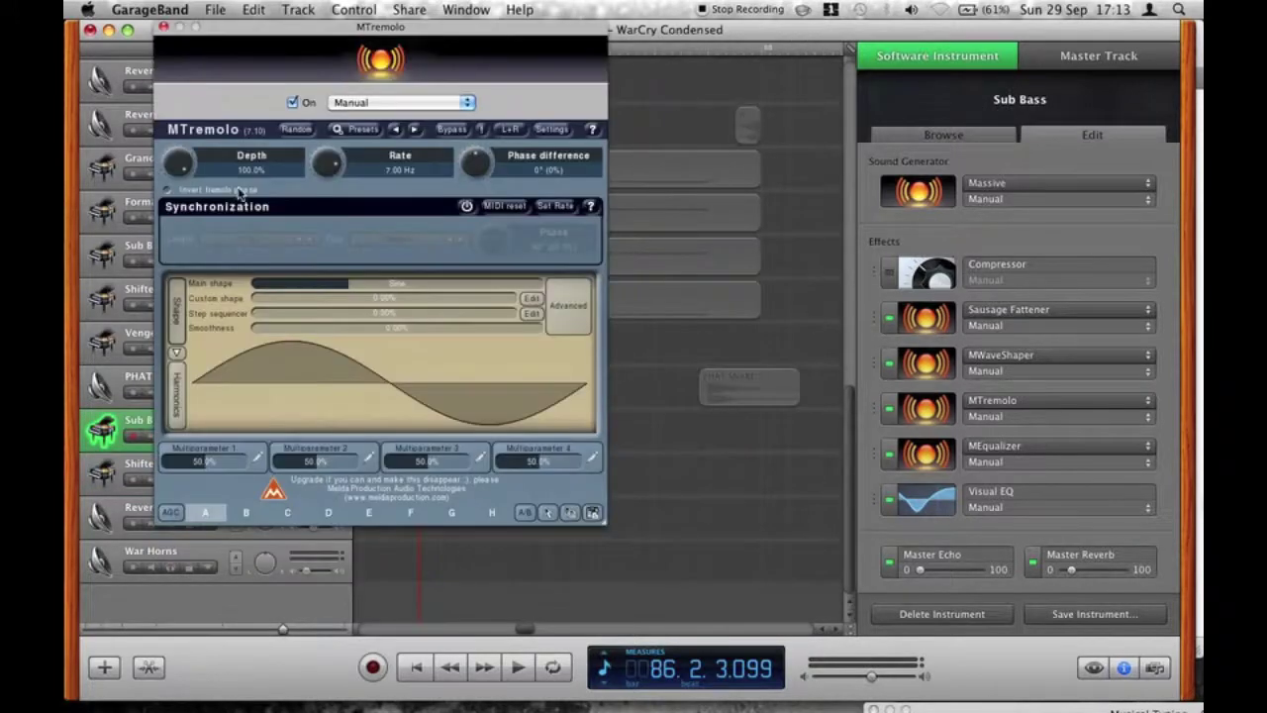
click(921, 453)
click(921, 196)
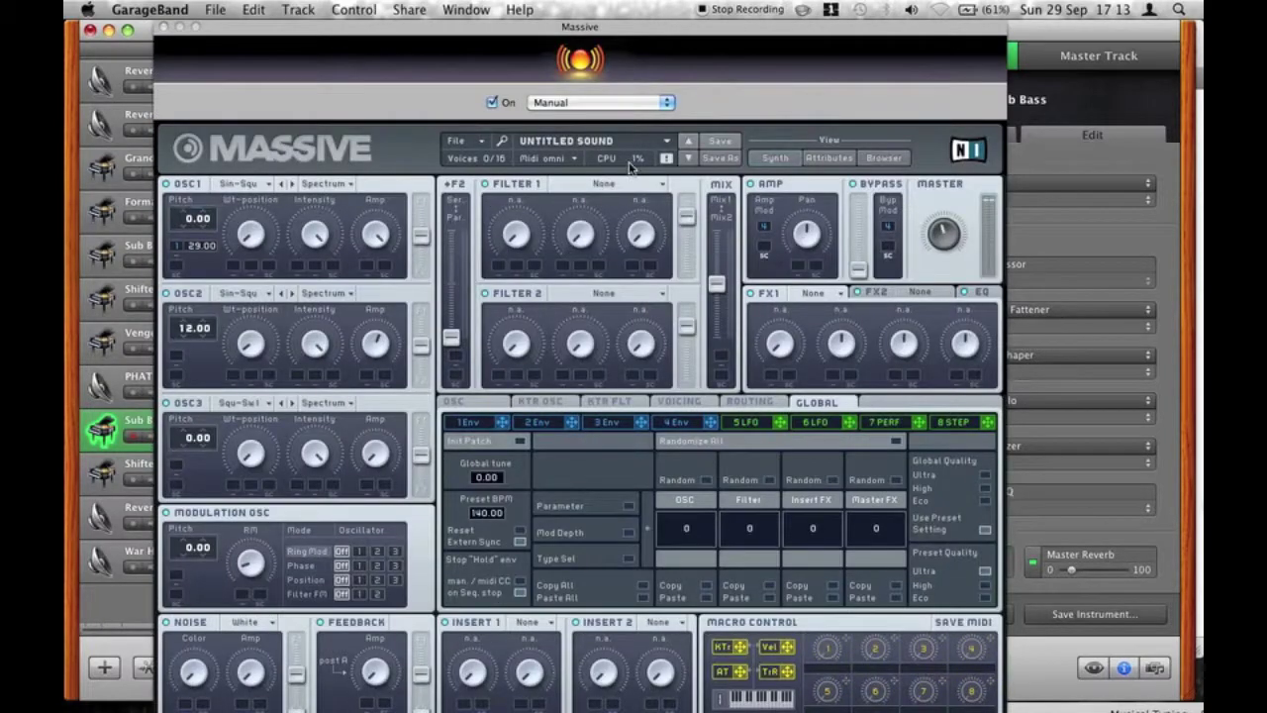
click(164, 26)
Show the lower Shifter Growl track's instrument details, unsolo the lower Sub Bass, and listen to Shifter Growl alone through bar 85.
click(177, 470)
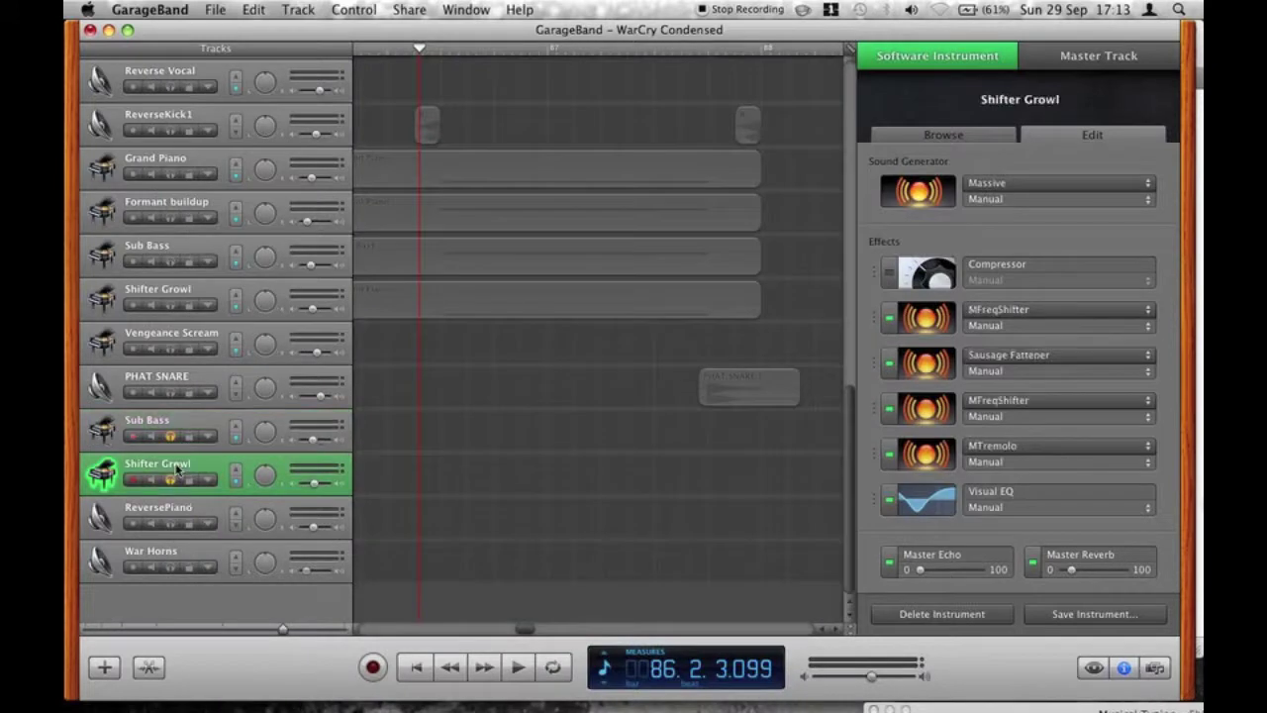
scroll(759, 396, left, 5)
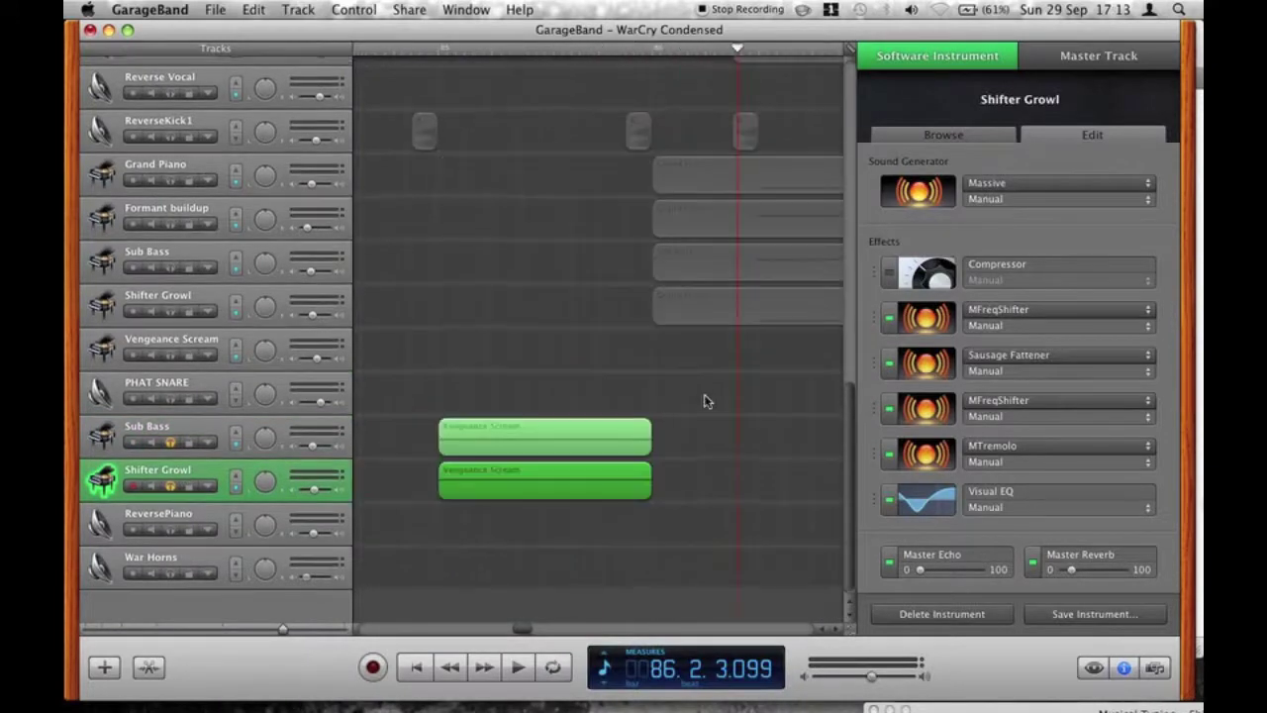
click(170, 442)
click(428, 52)
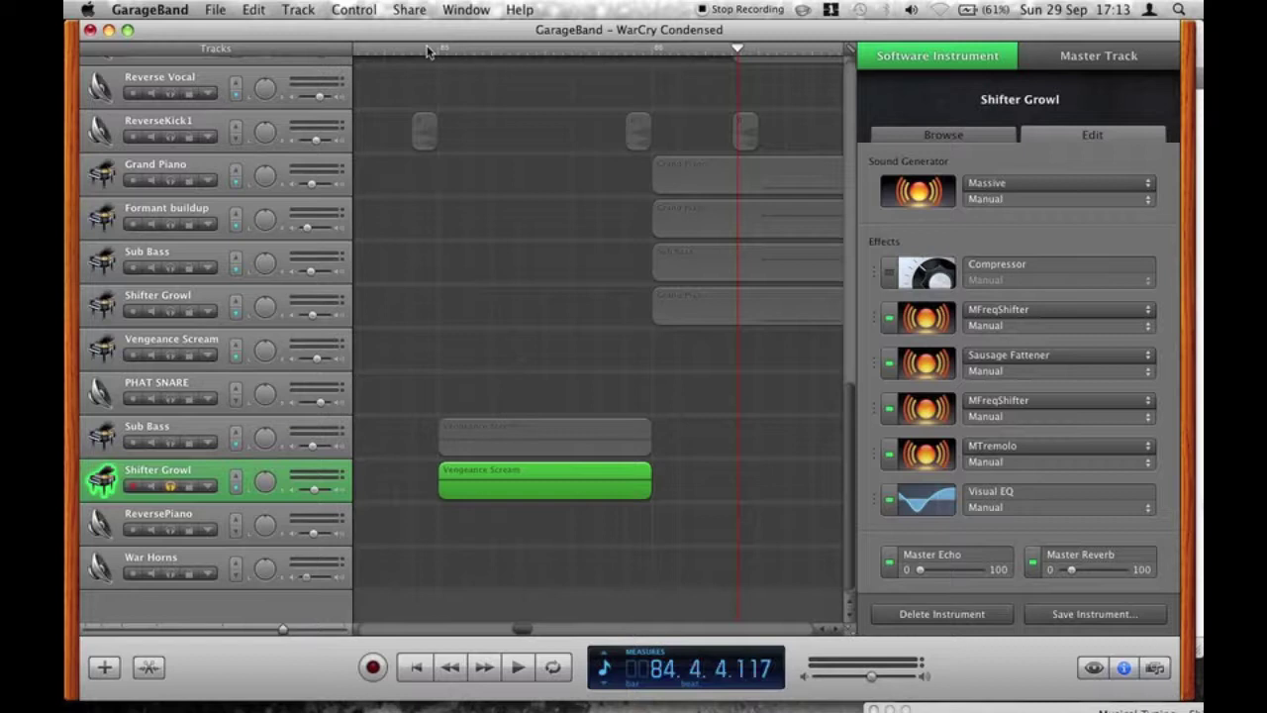
key(space)
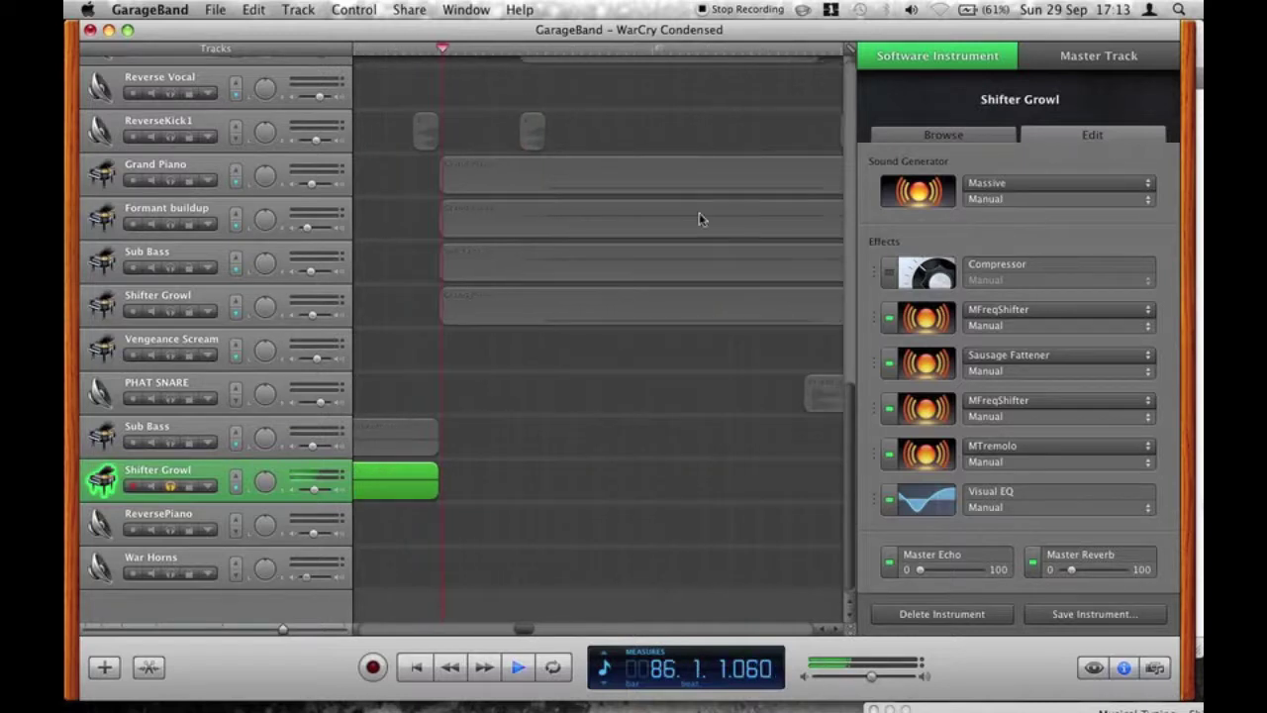
key(space)
Examine the lower Shifter Growl track's Massive patch, and switch its second MFreqShifter effect off and back on.
click(935, 191)
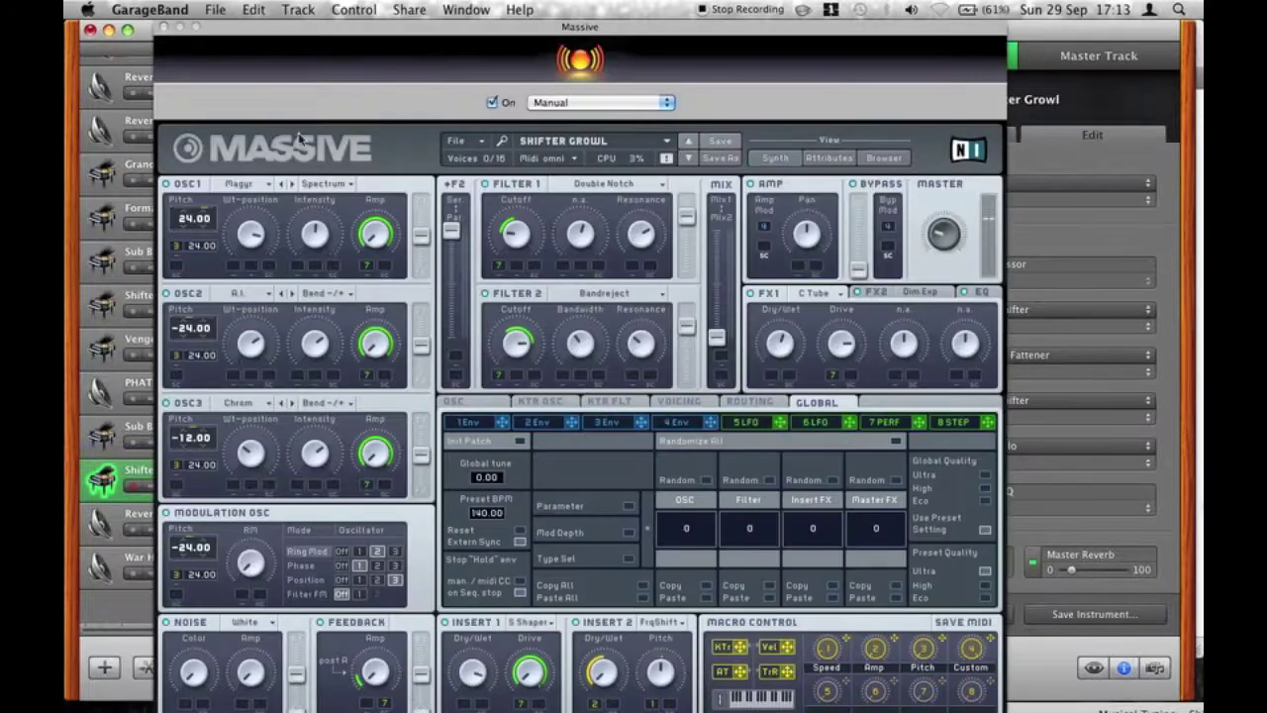
click(165, 28)
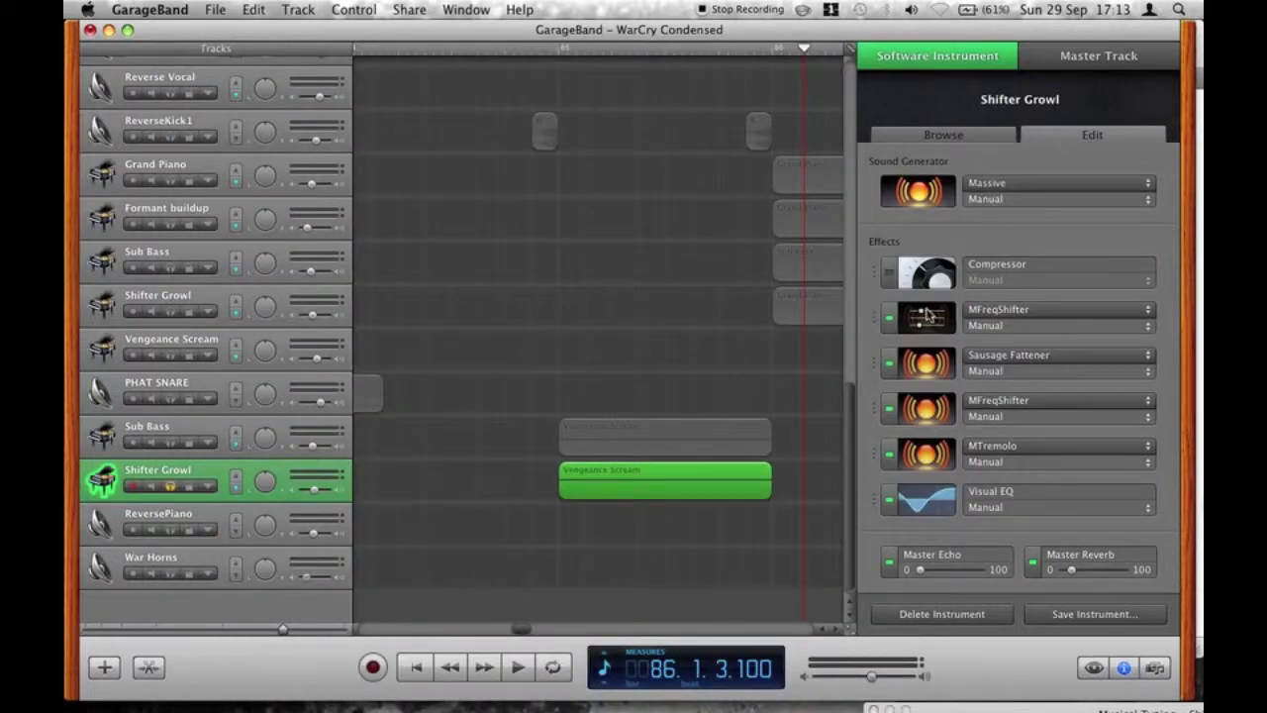
click(889, 411)
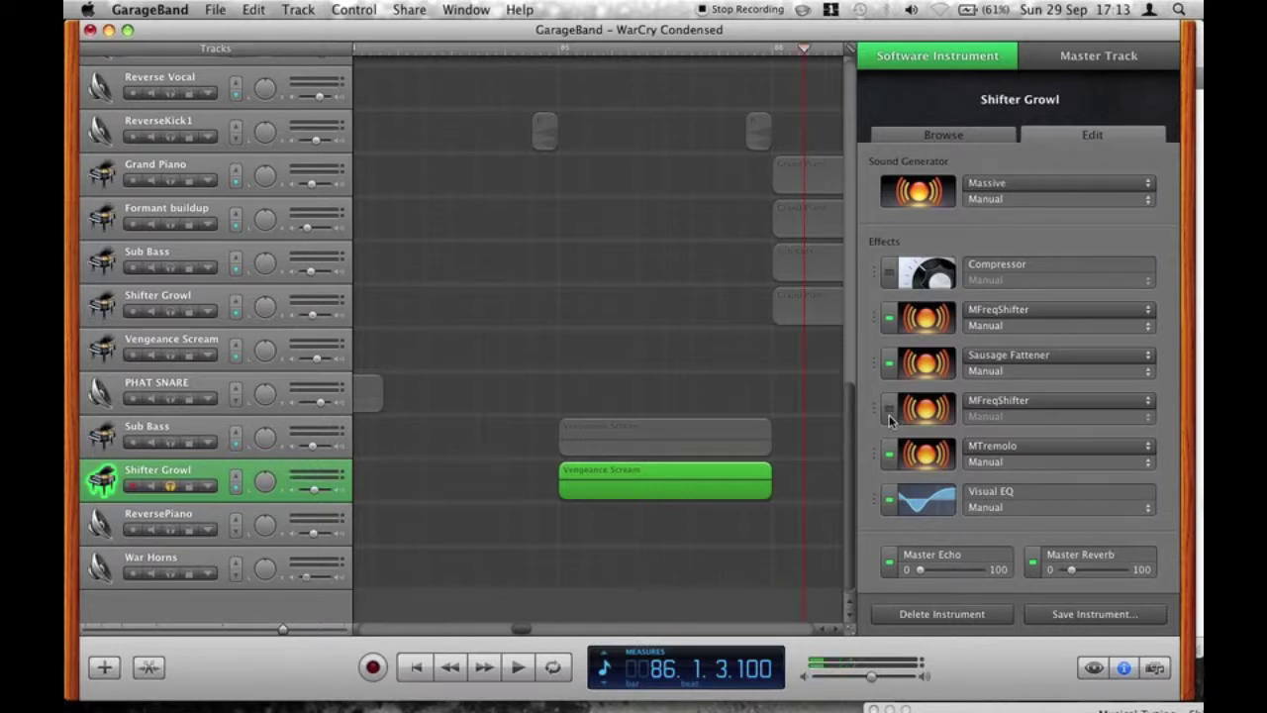
click(889, 409)
Inspect the lower Shifter Growl track's Sausage Fattener, MTremolo and Visual EQ settings, and close the effect window.
click(926, 362)
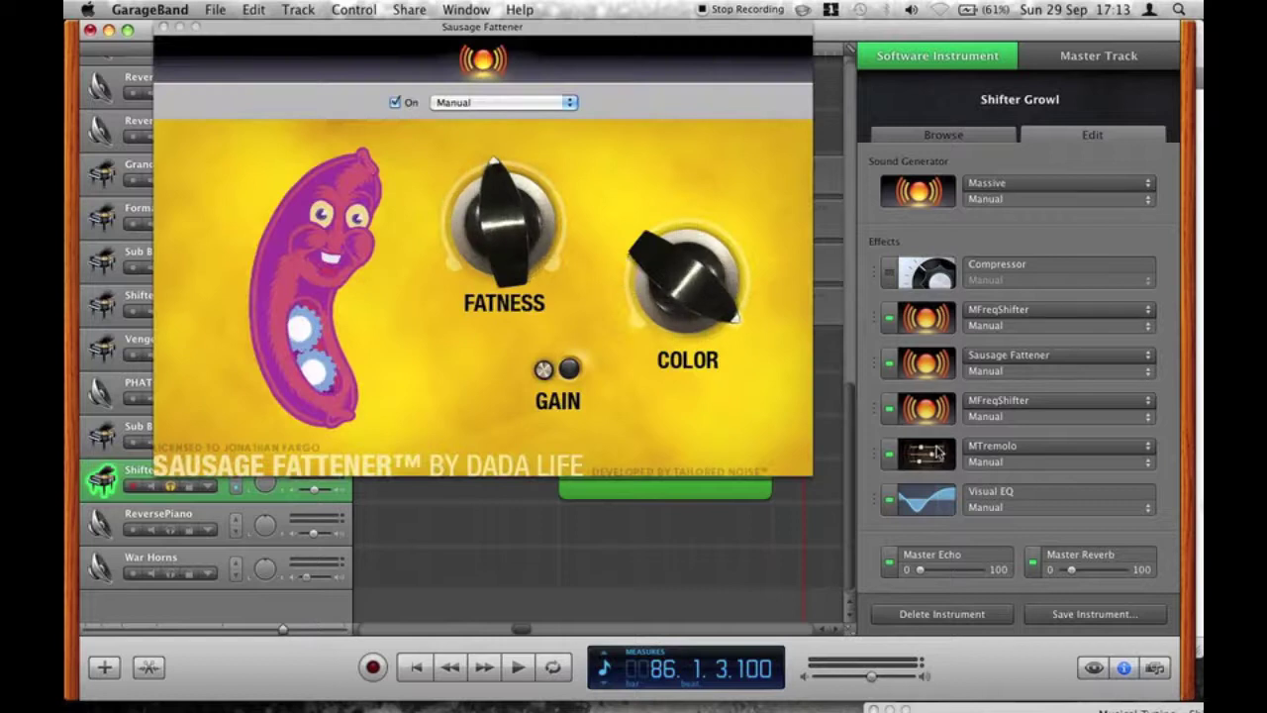
mouse_move(503, 186)
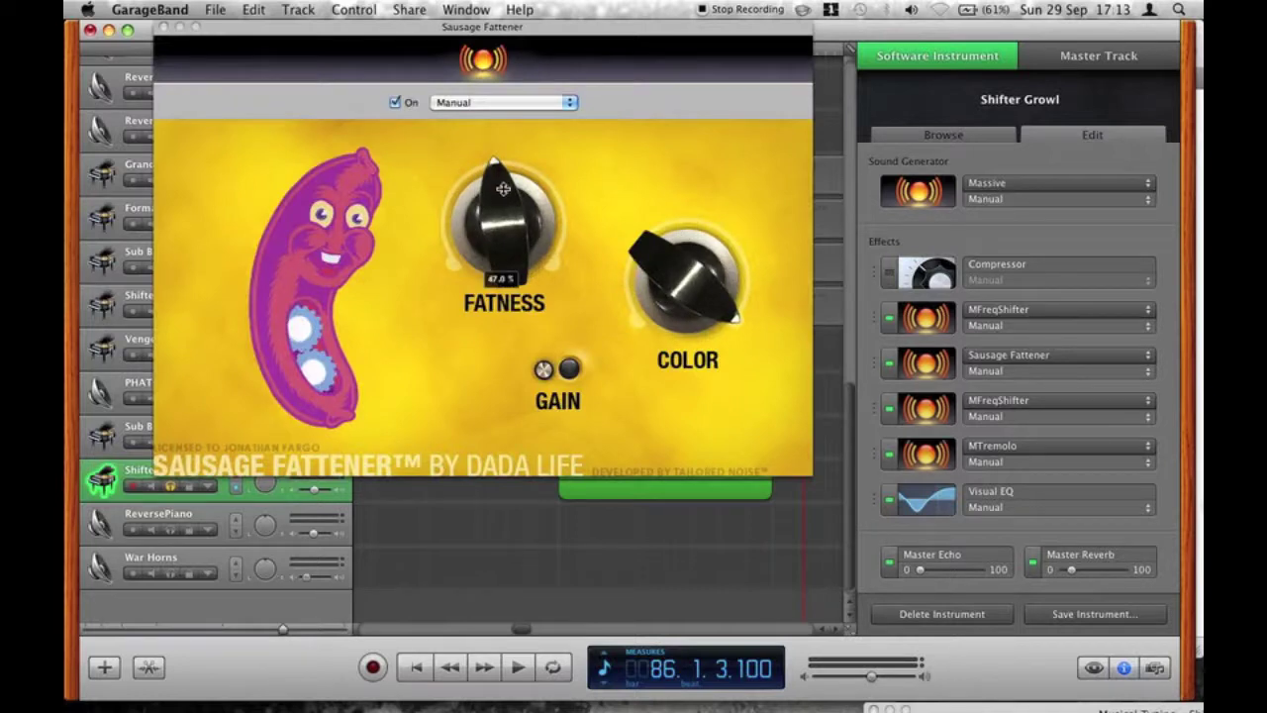
click(926, 450)
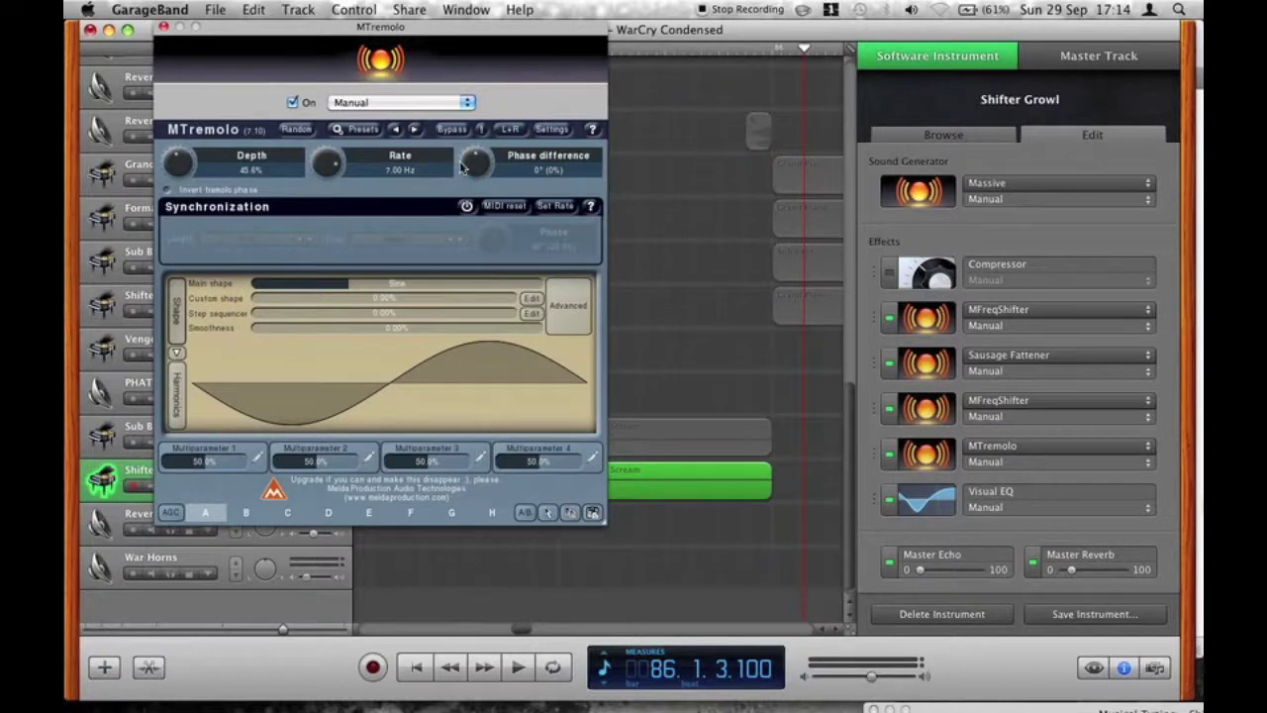
click(926, 500)
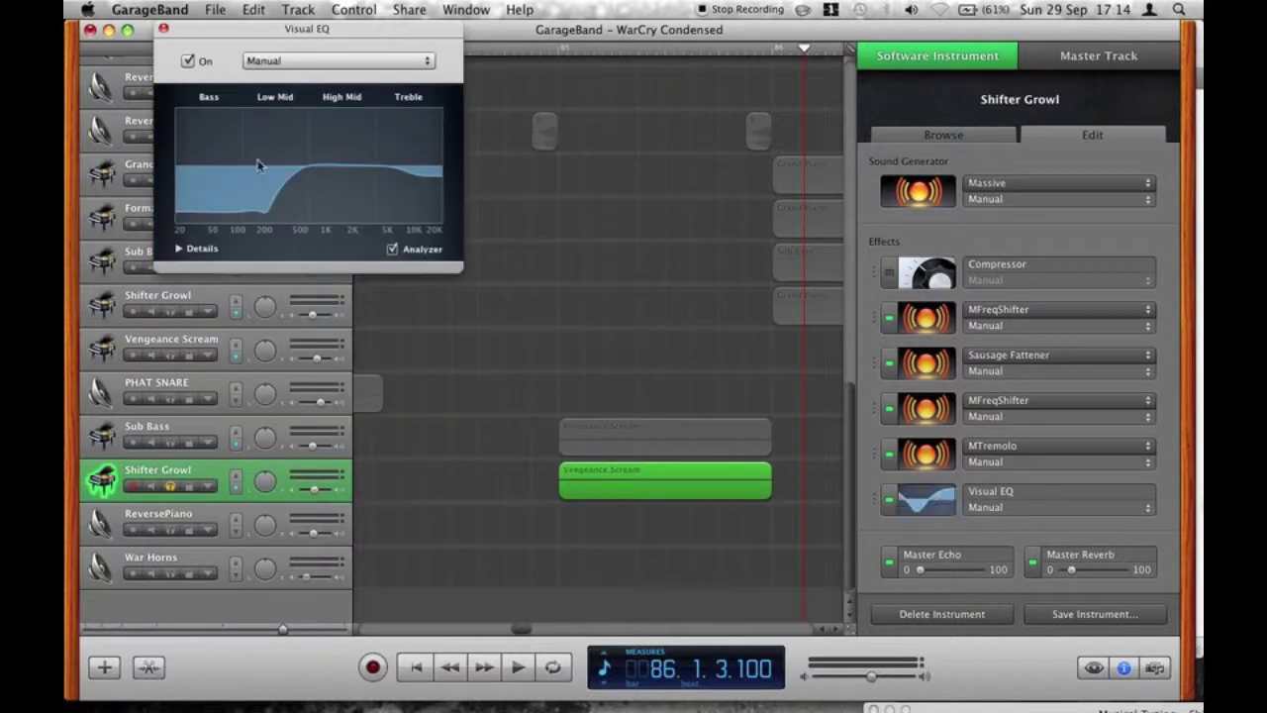
click(164, 29)
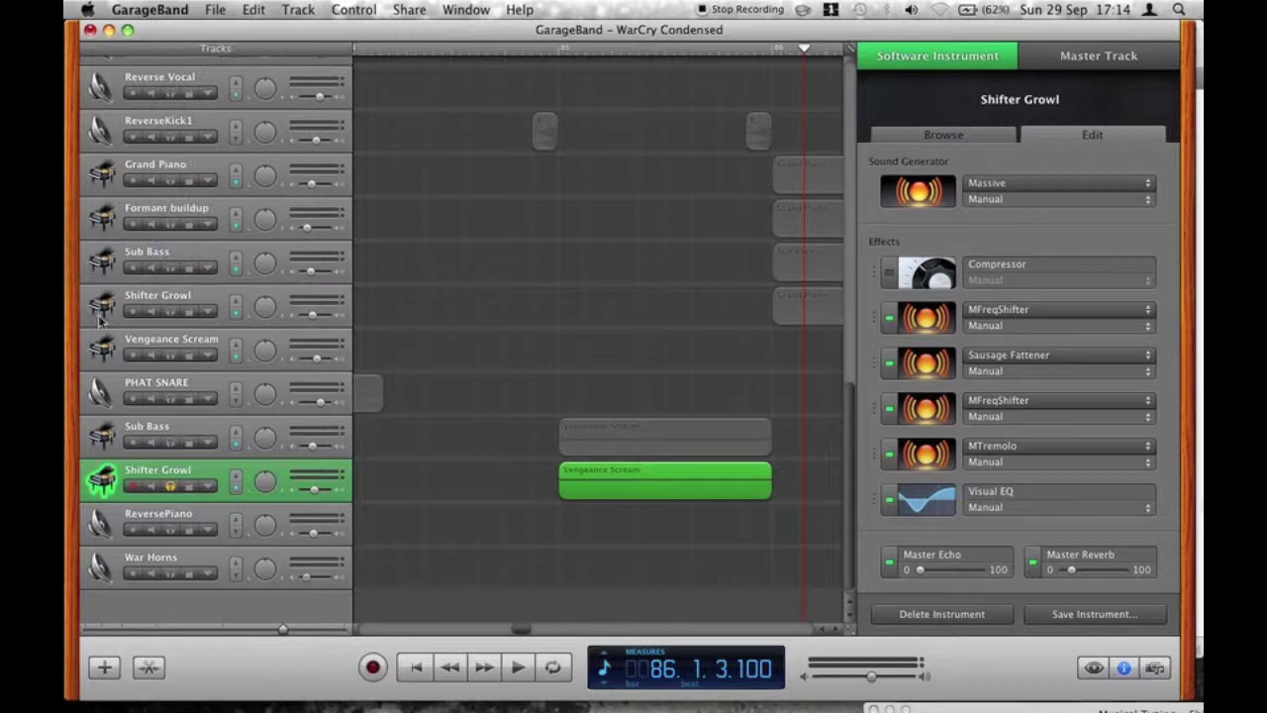
Unsolo the lower Shifter Growl track and browse the arrangement for the drum tracks that start at bar 66.
scroll(495, 489, right, 5)
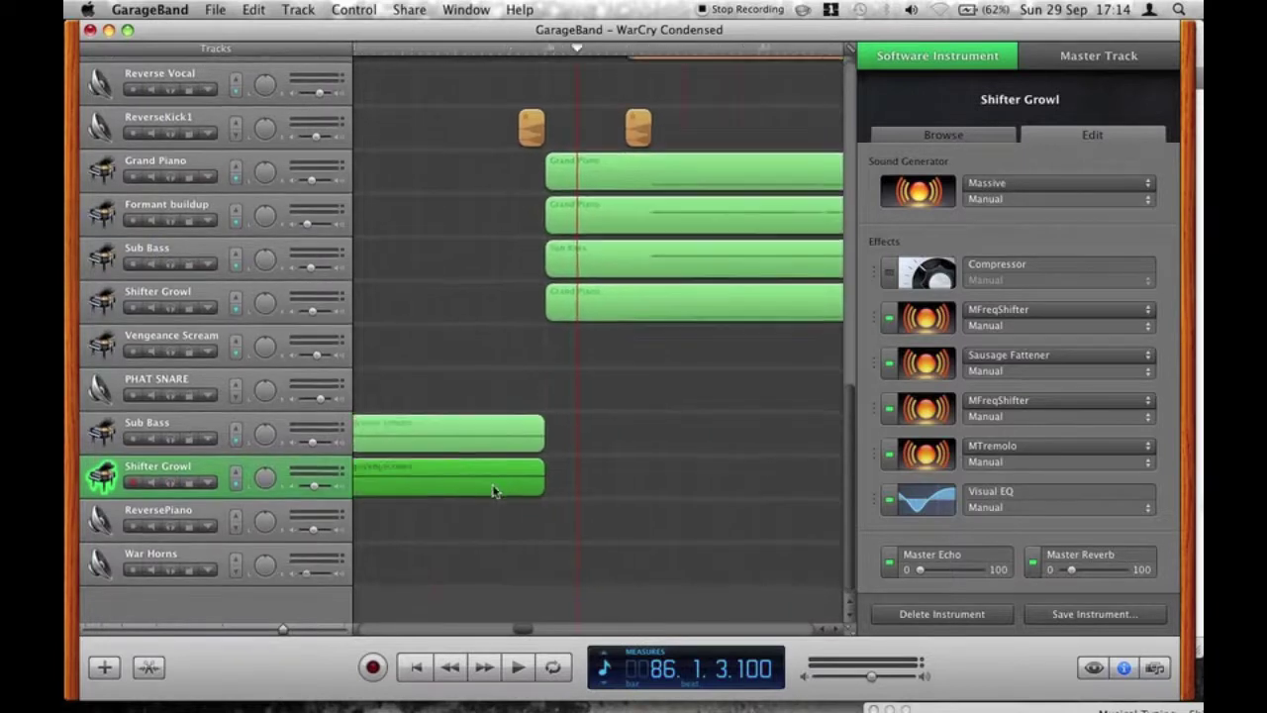
scroll(495, 489, right, 3)
scroll(495, 489, up, 6)
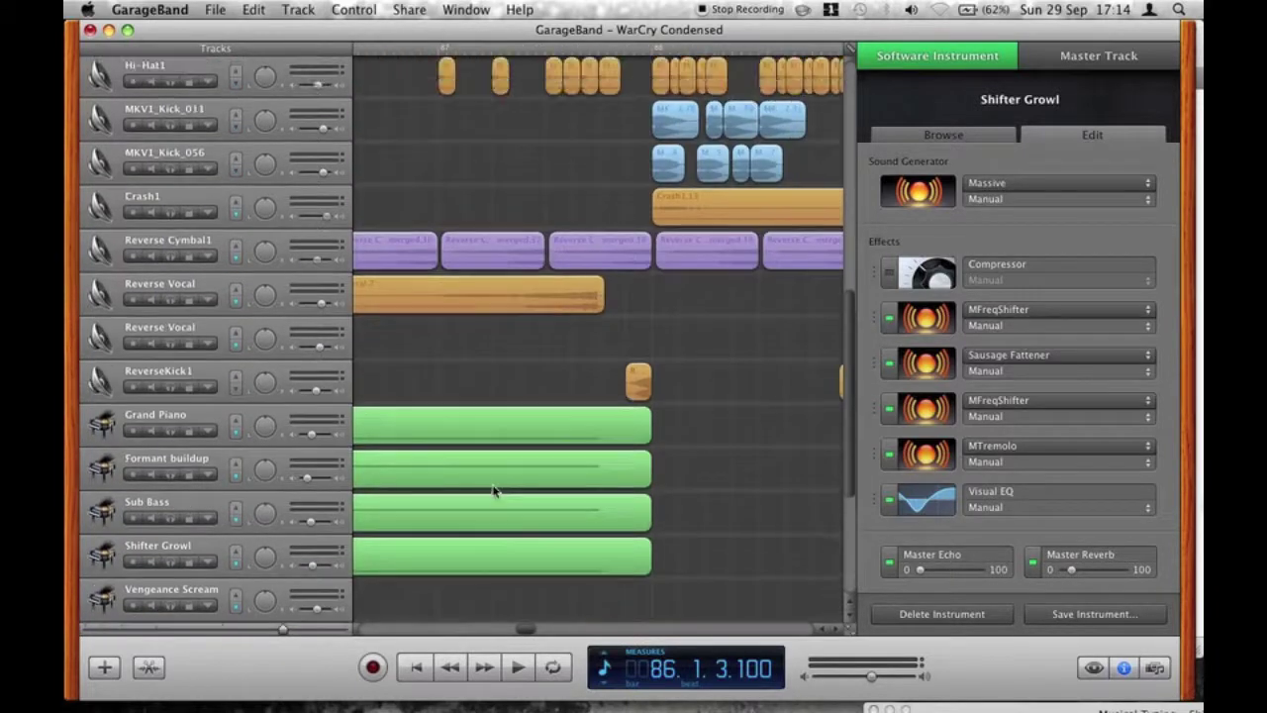
scroll(495, 489, left, 4)
scroll(495, 489, right, 4)
scroll(495, 489, left, 4)
scroll(495, 489, down, 3)
scroll(495, 489, left, 3)
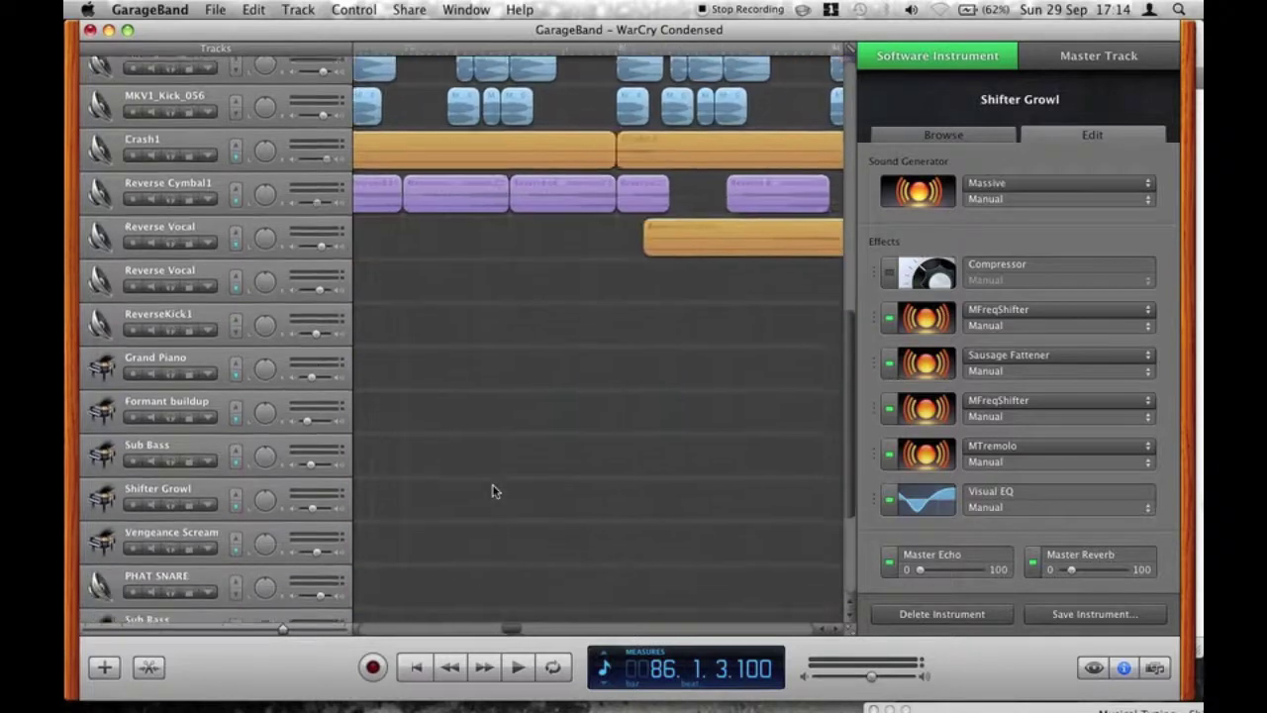
scroll(495, 489, right, 3)
scroll(495, 491, left, 6)
scroll(495, 491, up, 5)
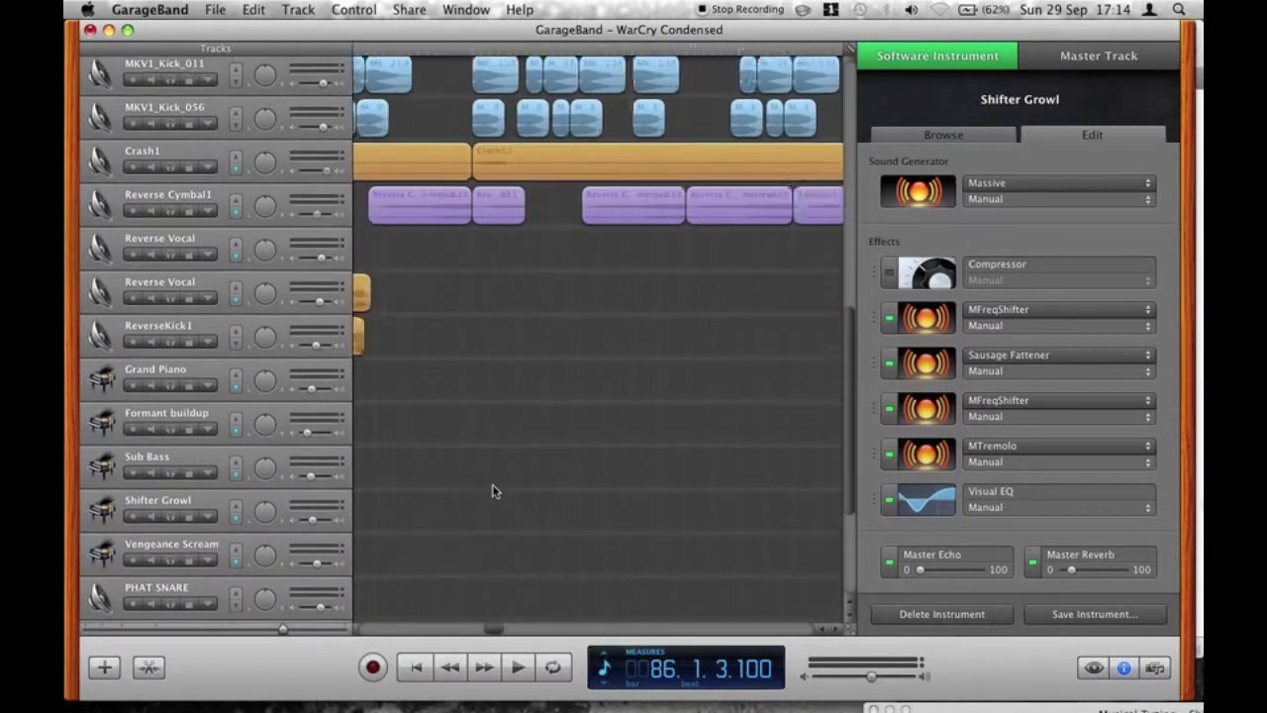
scroll(495, 489, left, 5)
scroll(495, 489, up, 2)
scroll(495, 489, right, 8)
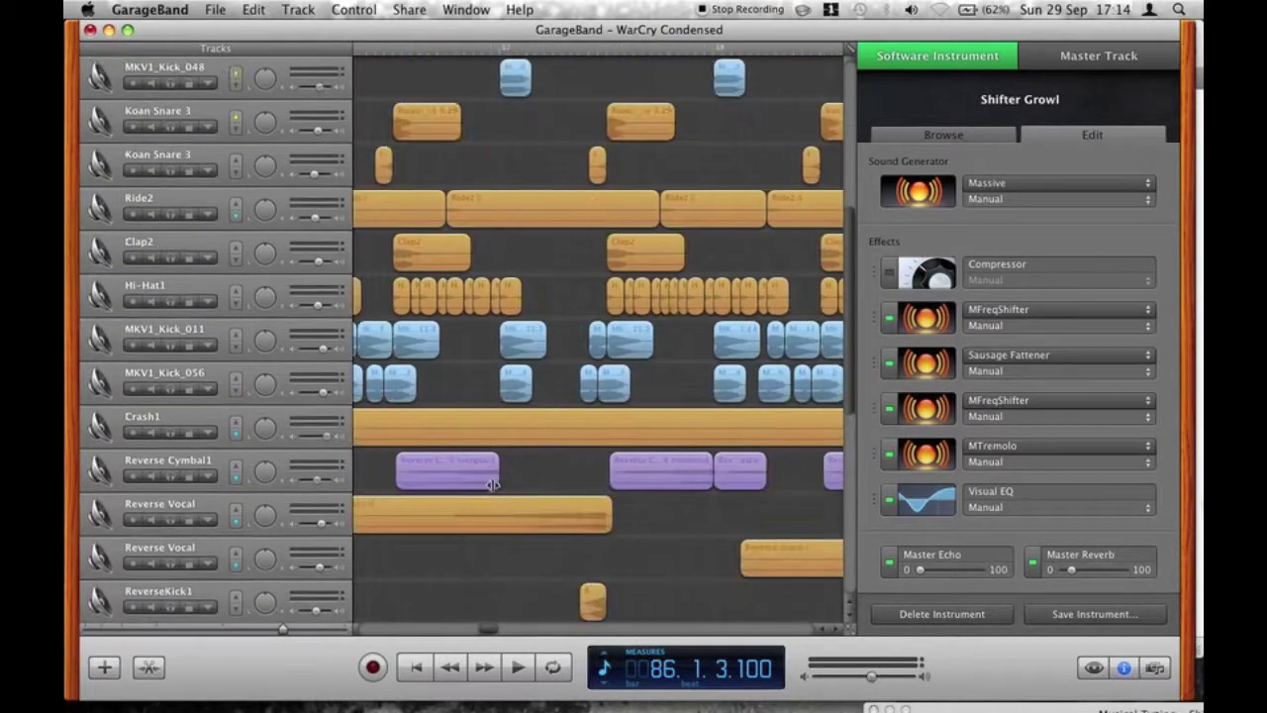
scroll(495, 490, left, 2)
Solo the MKV1_Kick_011 and MKV1_Kick_056 tracks, and show the MKV1_Kick_011 track's effects.
click(171, 346)
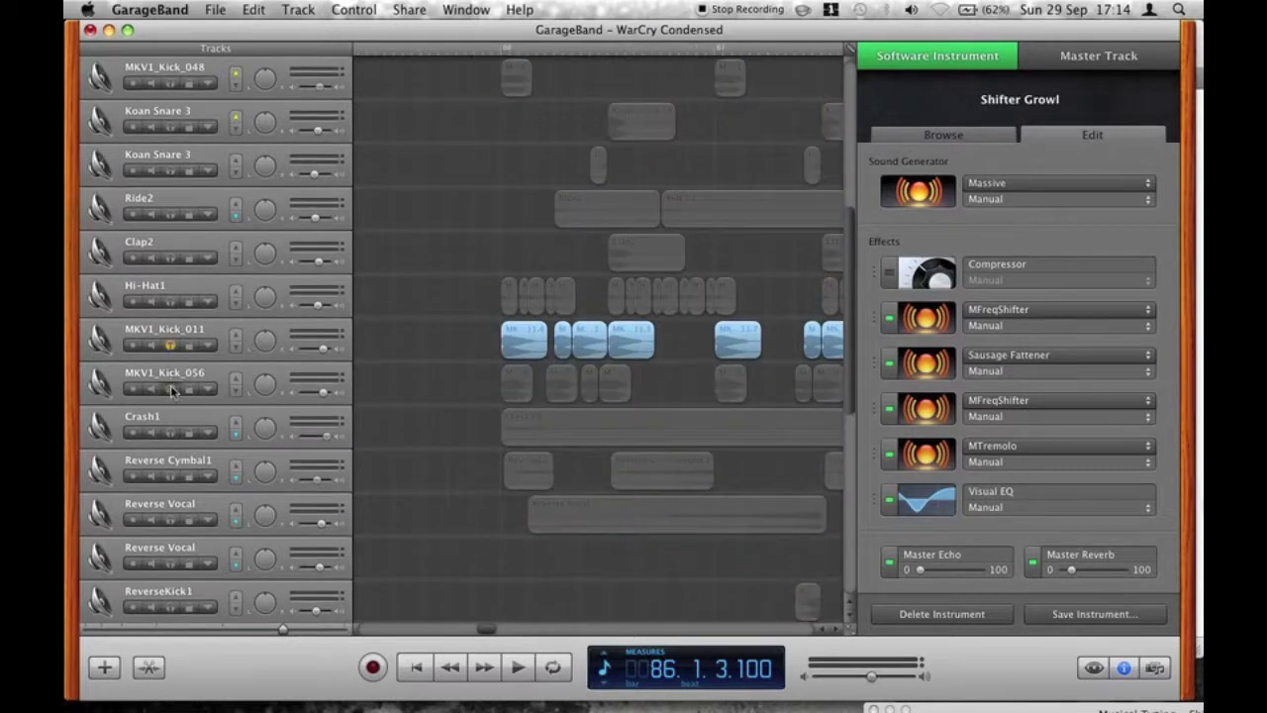
click(170, 388)
click(235, 339)
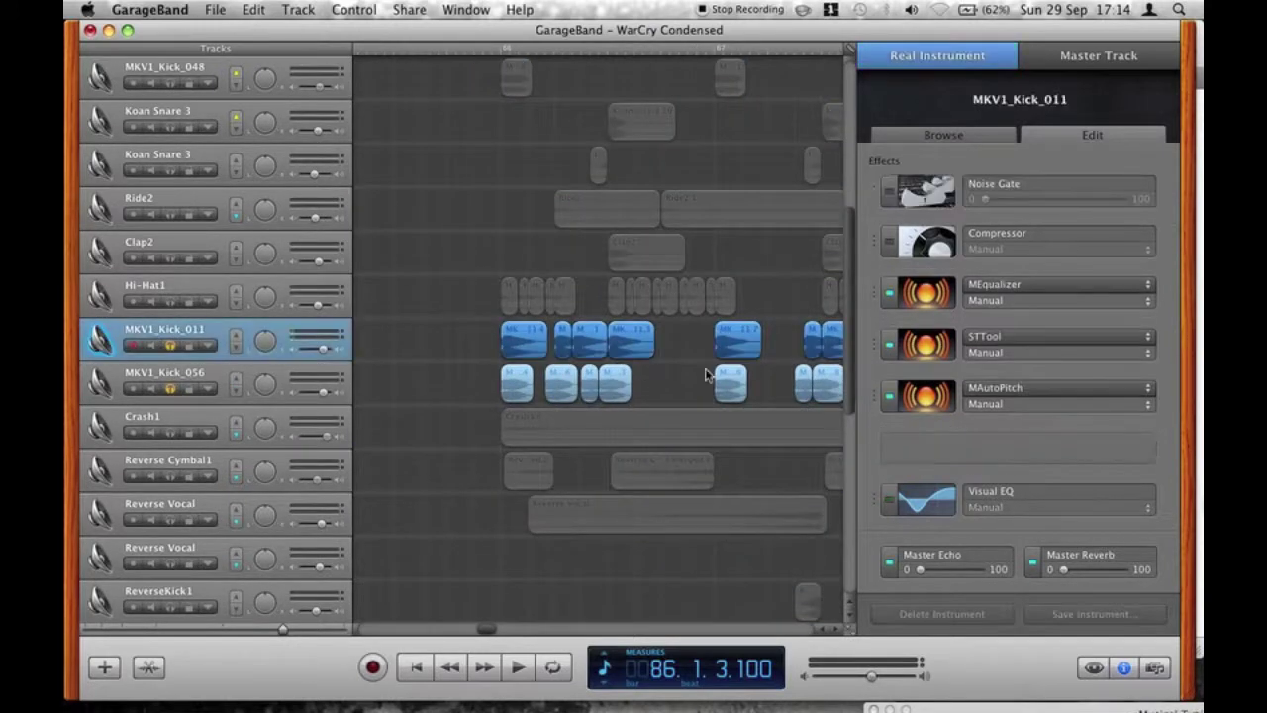
Review the MKV1_Kick_011 track's MEqualizer, STTool and MAutoPitch settings, and close the effect window.
click(943, 294)
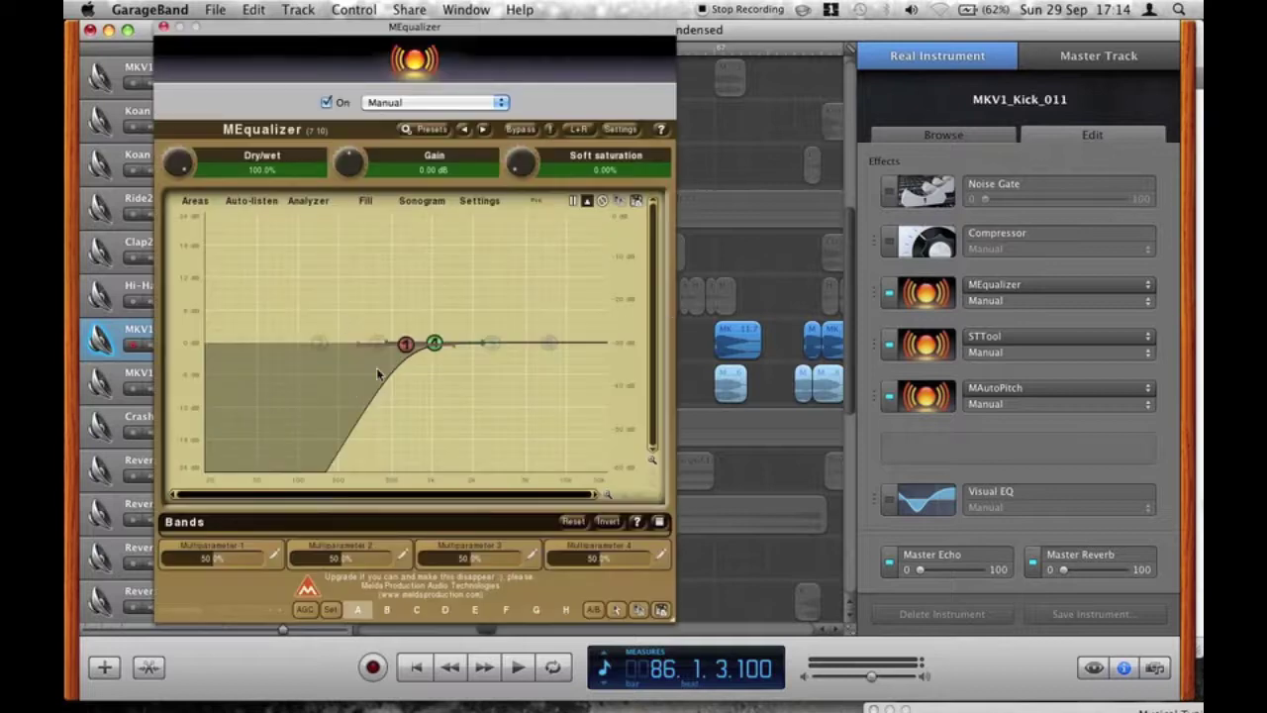
click(939, 353)
click(921, 344)
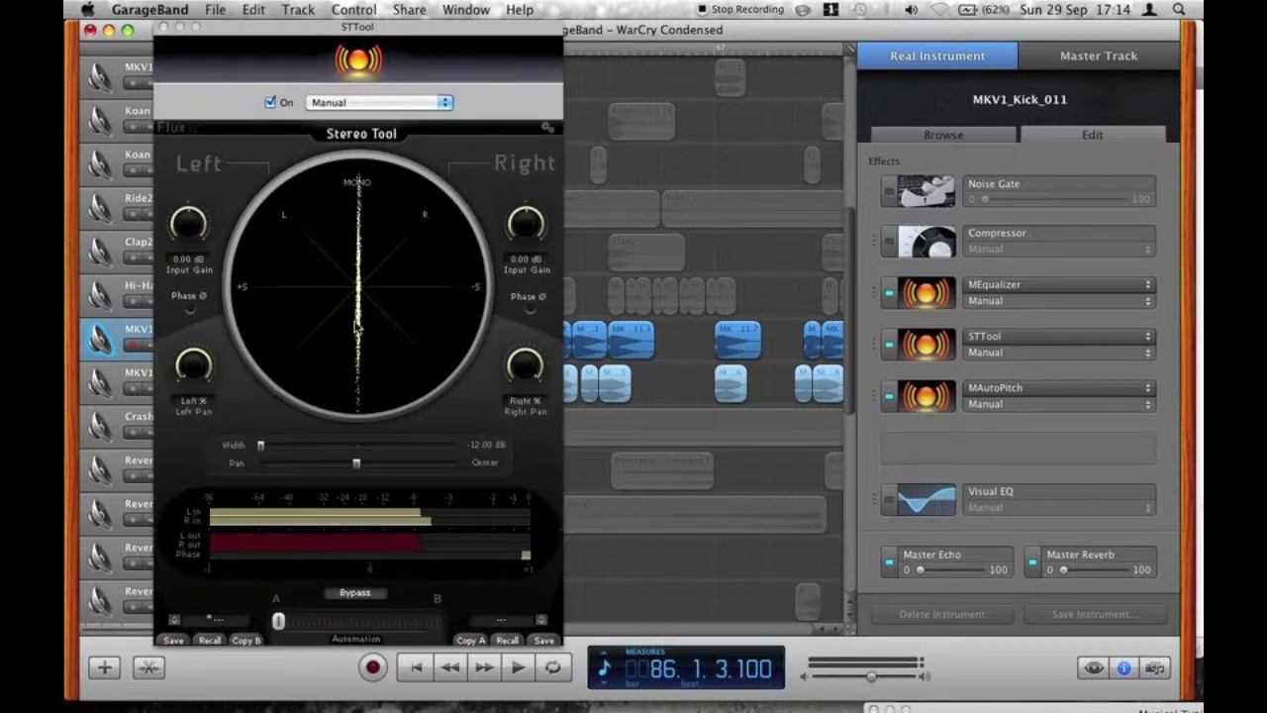
click(910, 405)
click(909, 405)
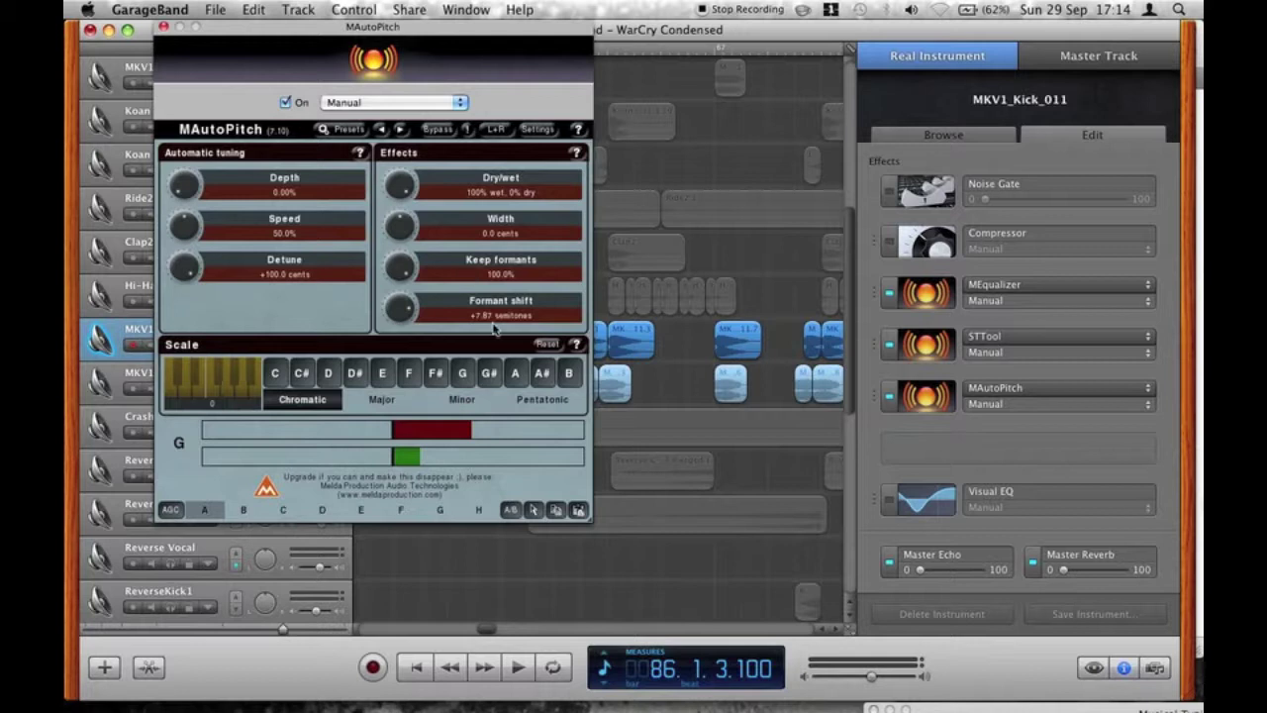
click(164, 27)
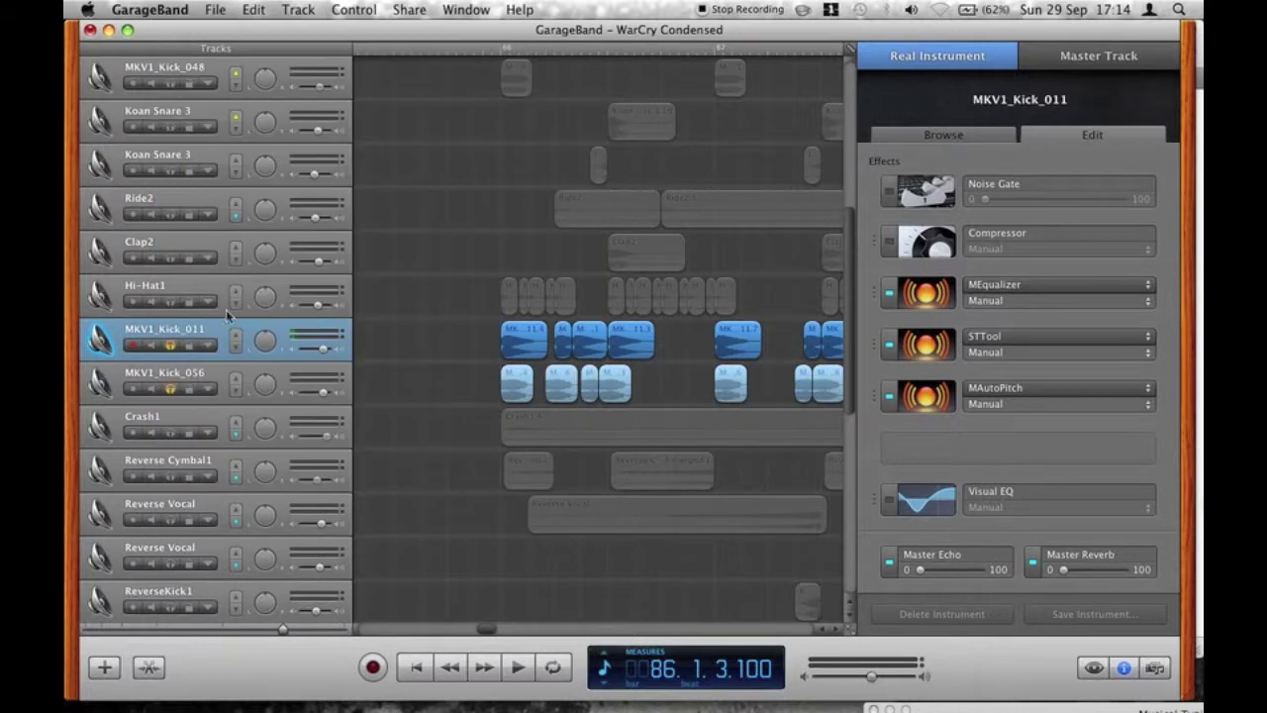
Review the MKV1_Kick_056 track's effects and MEqualizer curve, and listen to the two soloed kicks through bar 67.
click(166, 385)
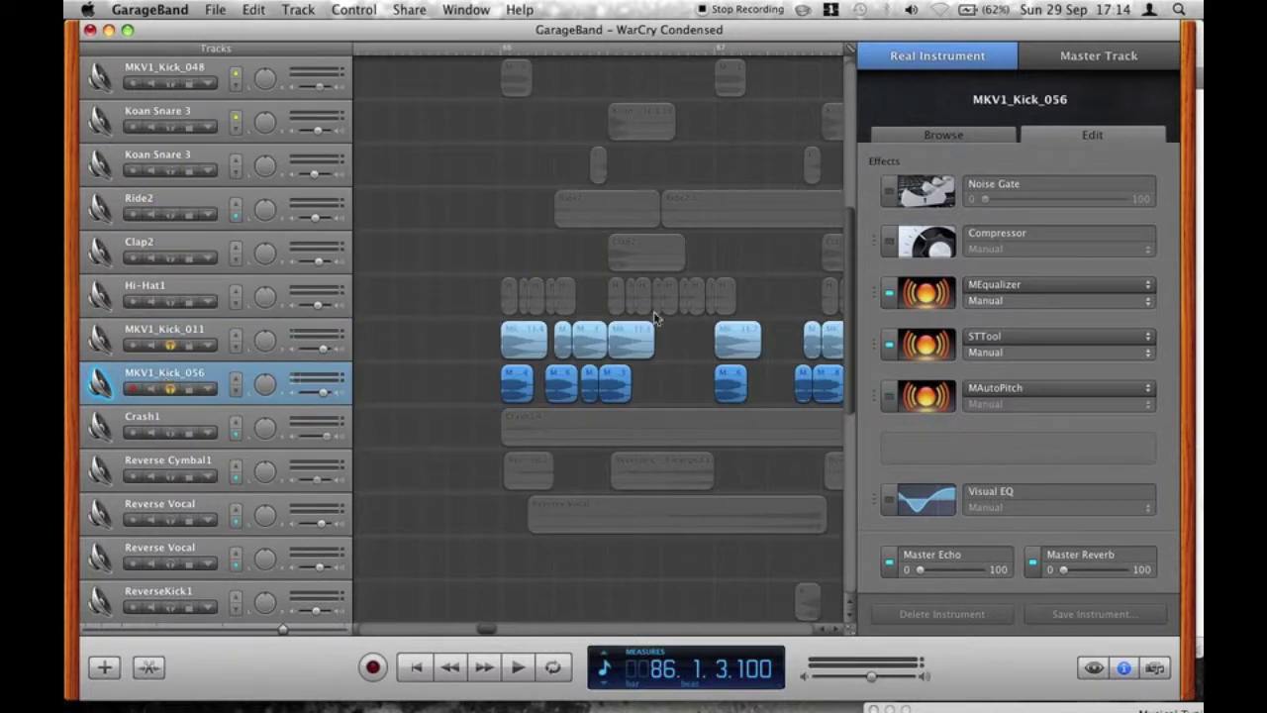
click(926, 292)
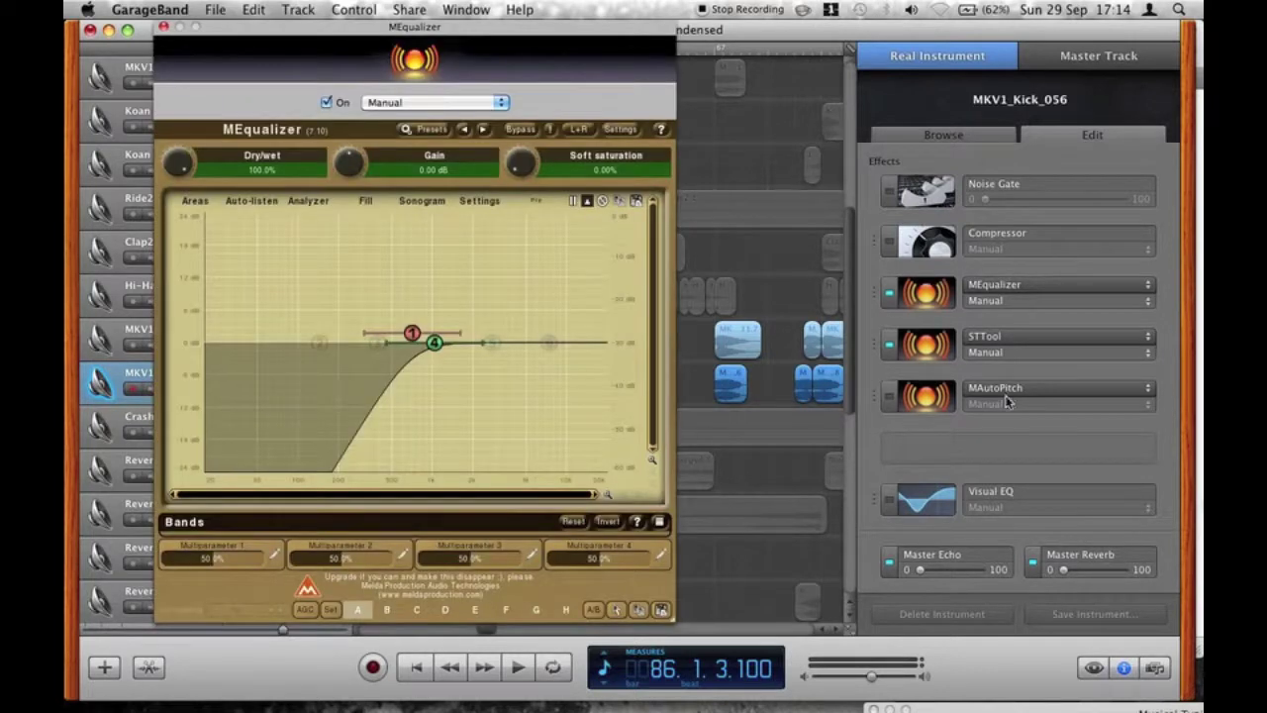
click(164, 28)
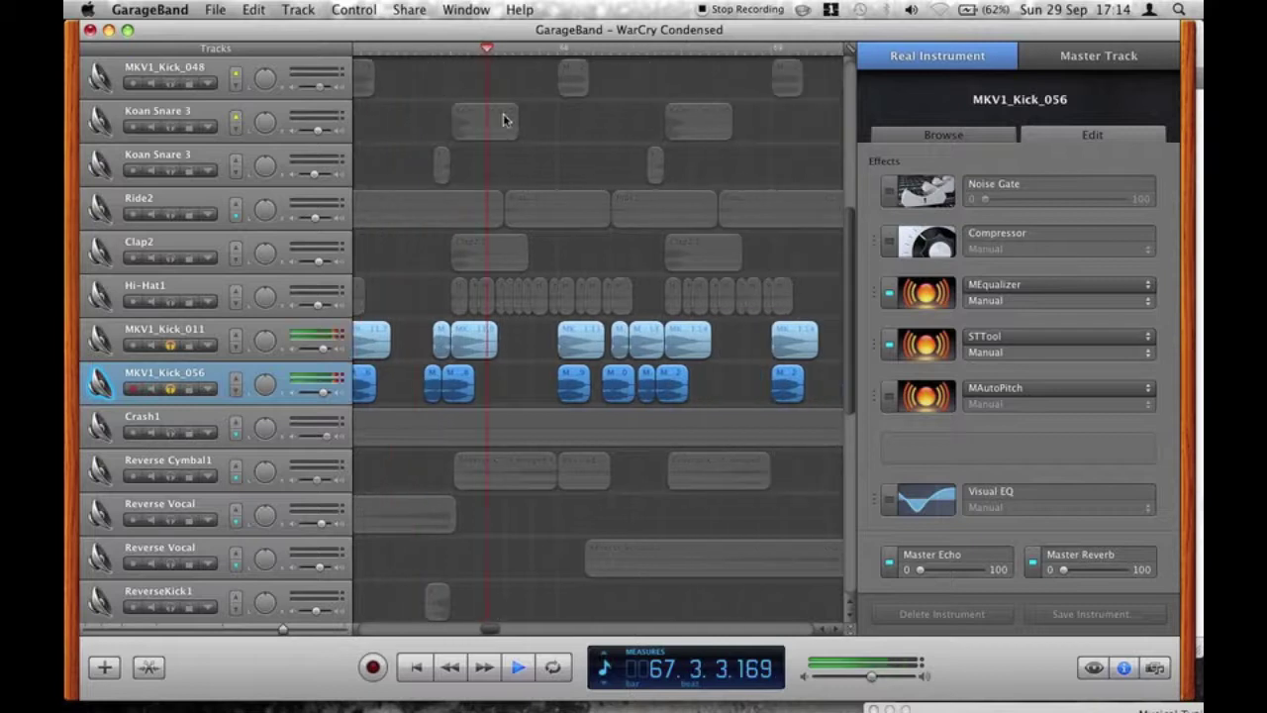
key(space)
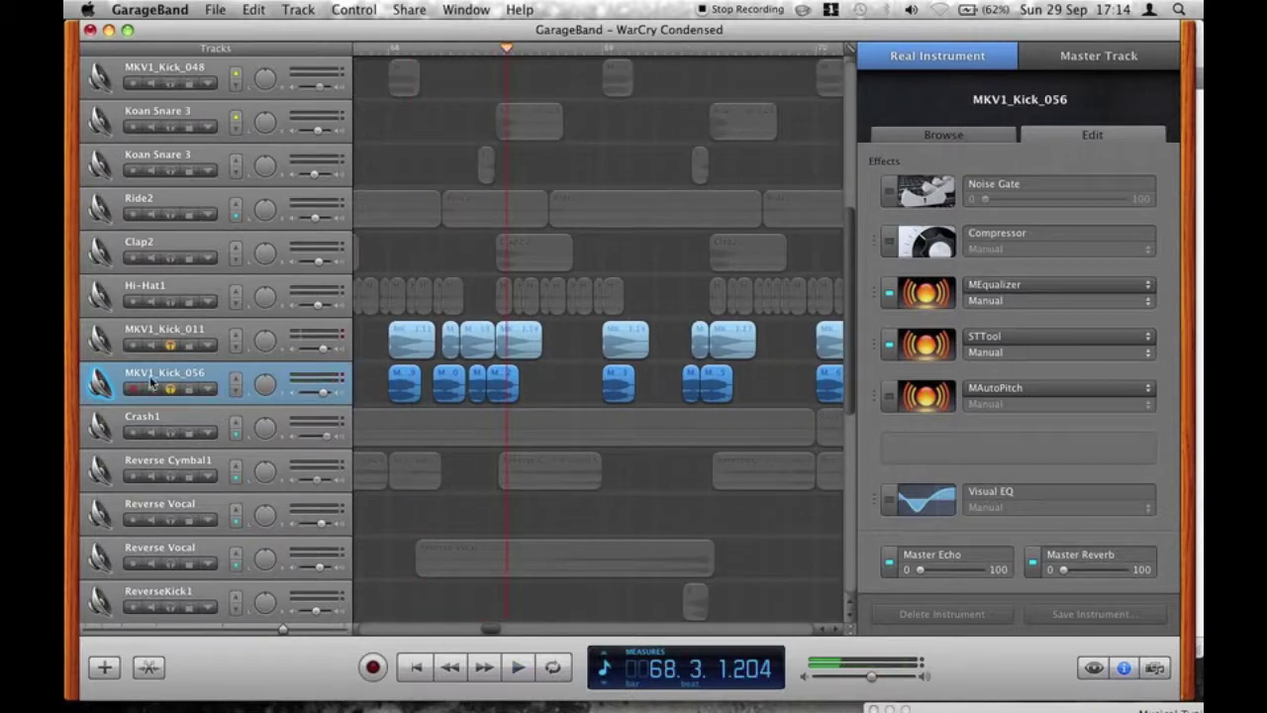
Unsolo both layered kick tracks, and solo MKV1_Kick_048 and the two Koan Snare 3 tracks at bar 66 instead.
scroll(553, 321, left, 5)
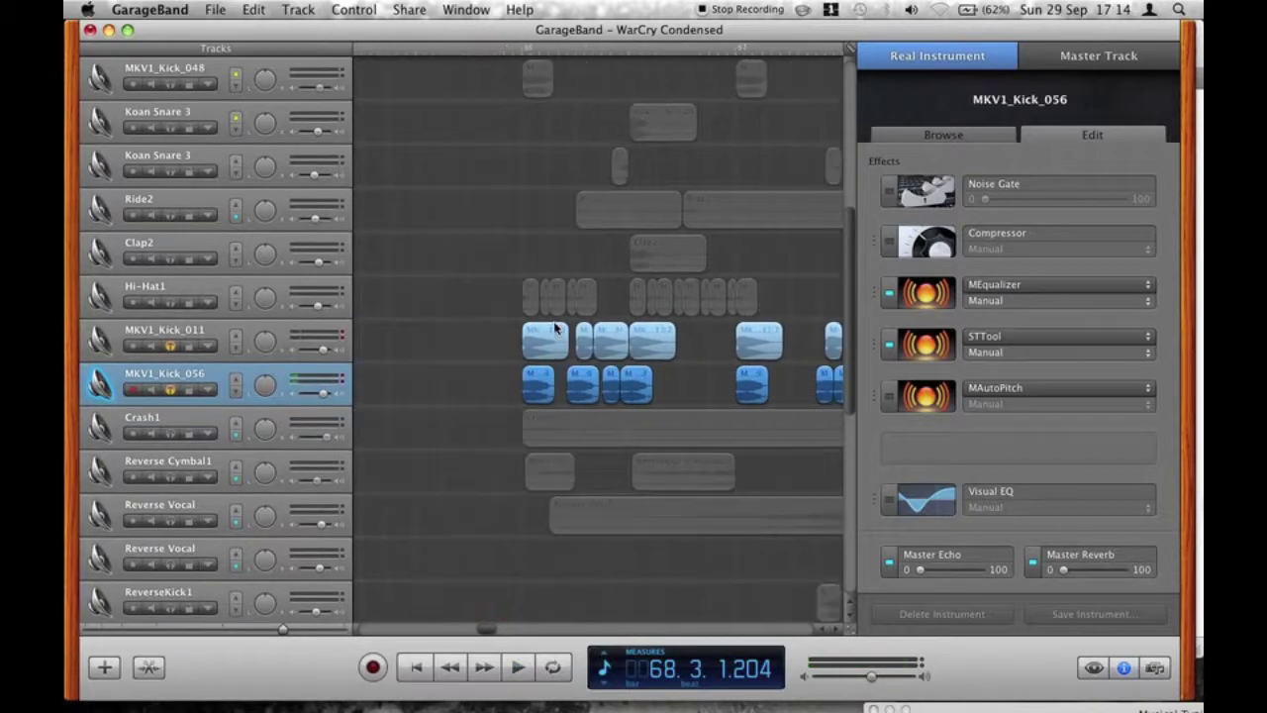
click(168, 346)
click(171, 84)
click(171, 128)
click(170, 171)
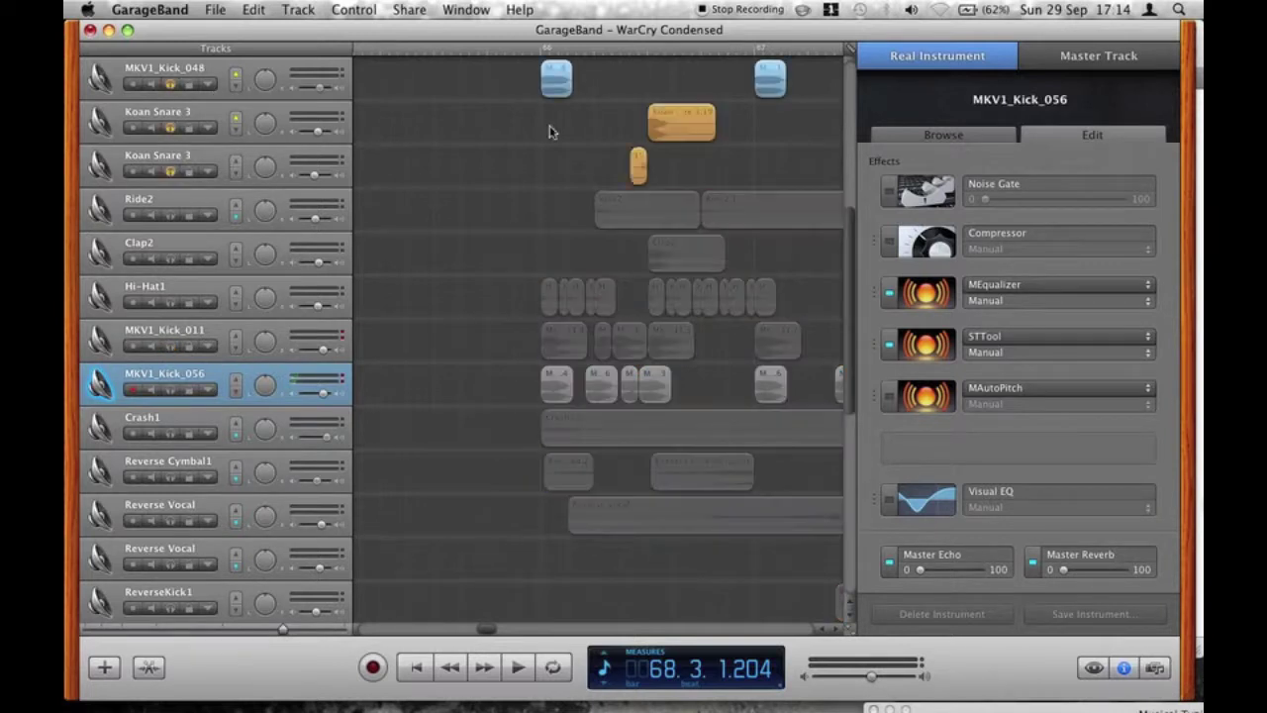
Listen to the soloed kick and two snare layers from just before bar 66, and return to bar 66 in the arrangement.
click(512, 49)
key(space)
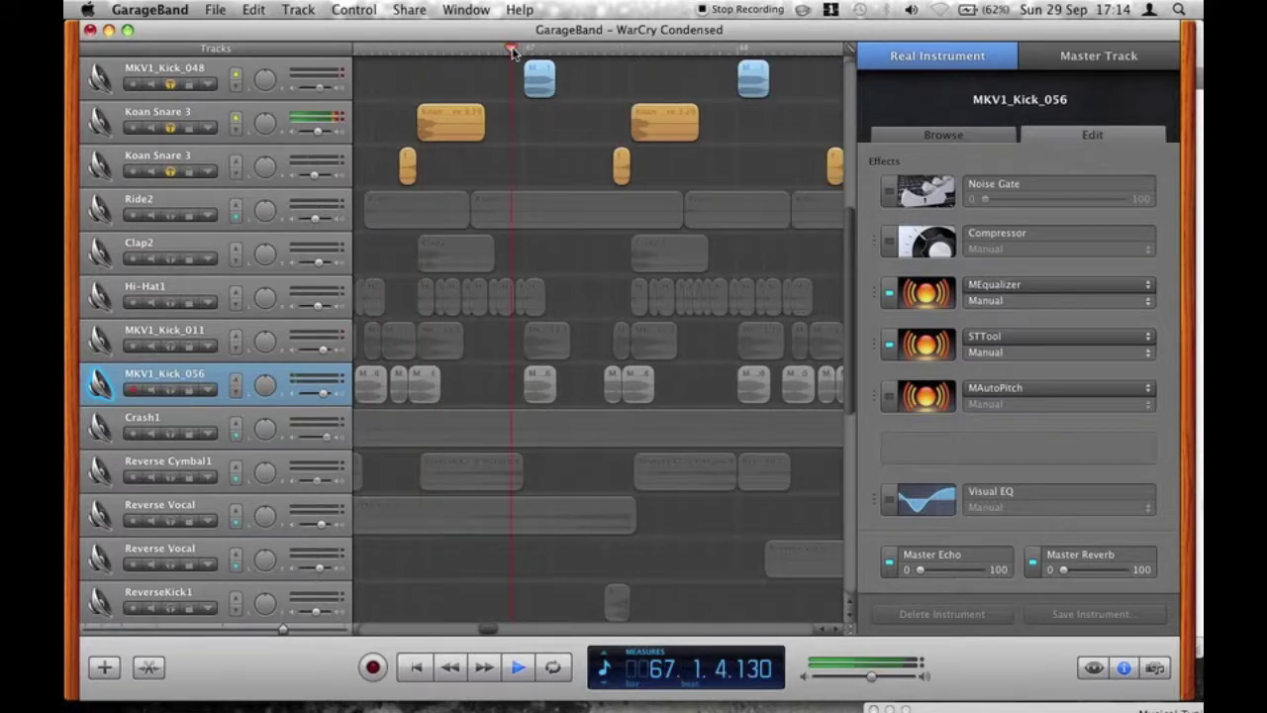
key(space)
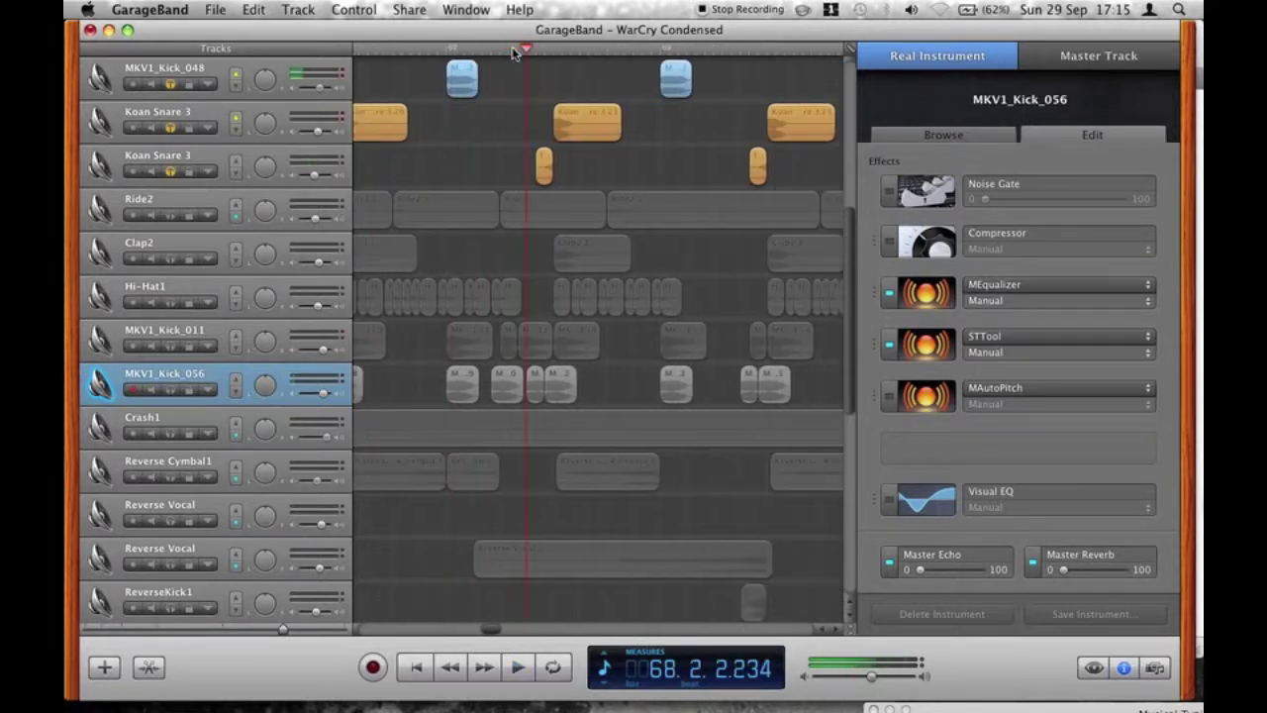
scroll(647, 156, left, 5)
scroll(647, 156, right, 1)
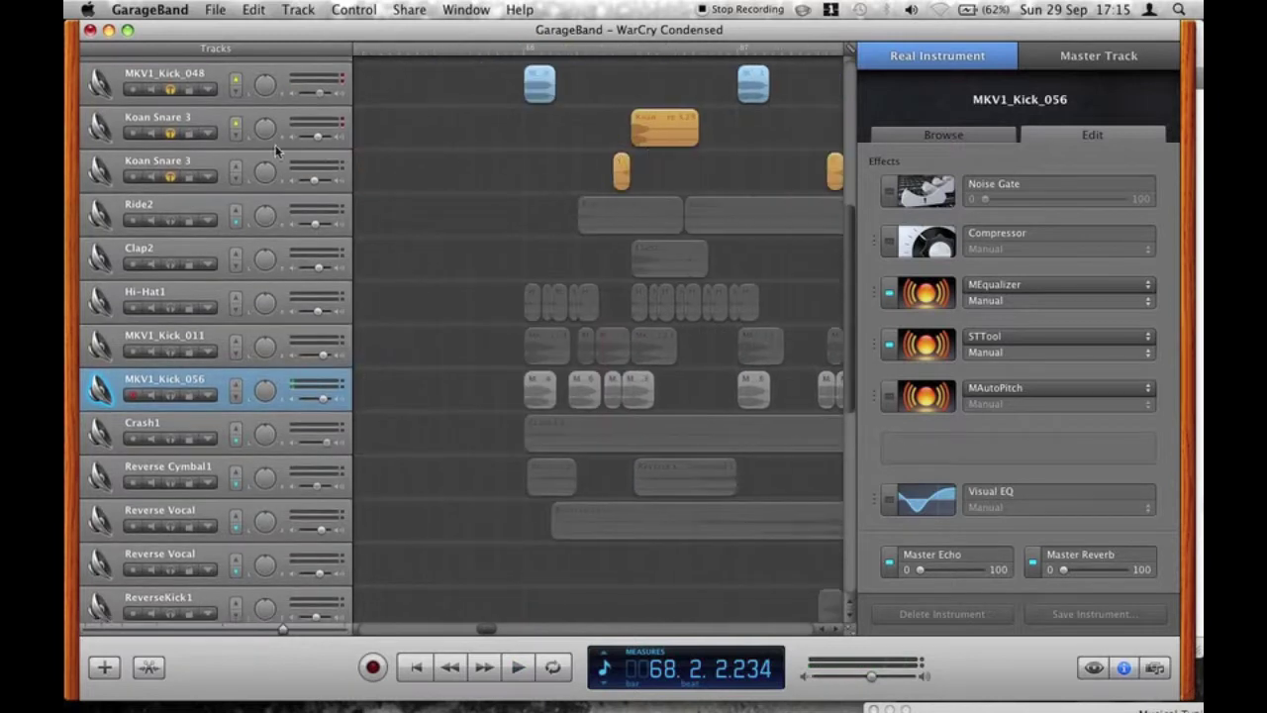
Select the lower Koan Snare 3 track, unsolo the upper snare and MKV1_Kick_048, and listen to the remaining snare layer around bar 66.
click(159, 167)
click(170, 134)
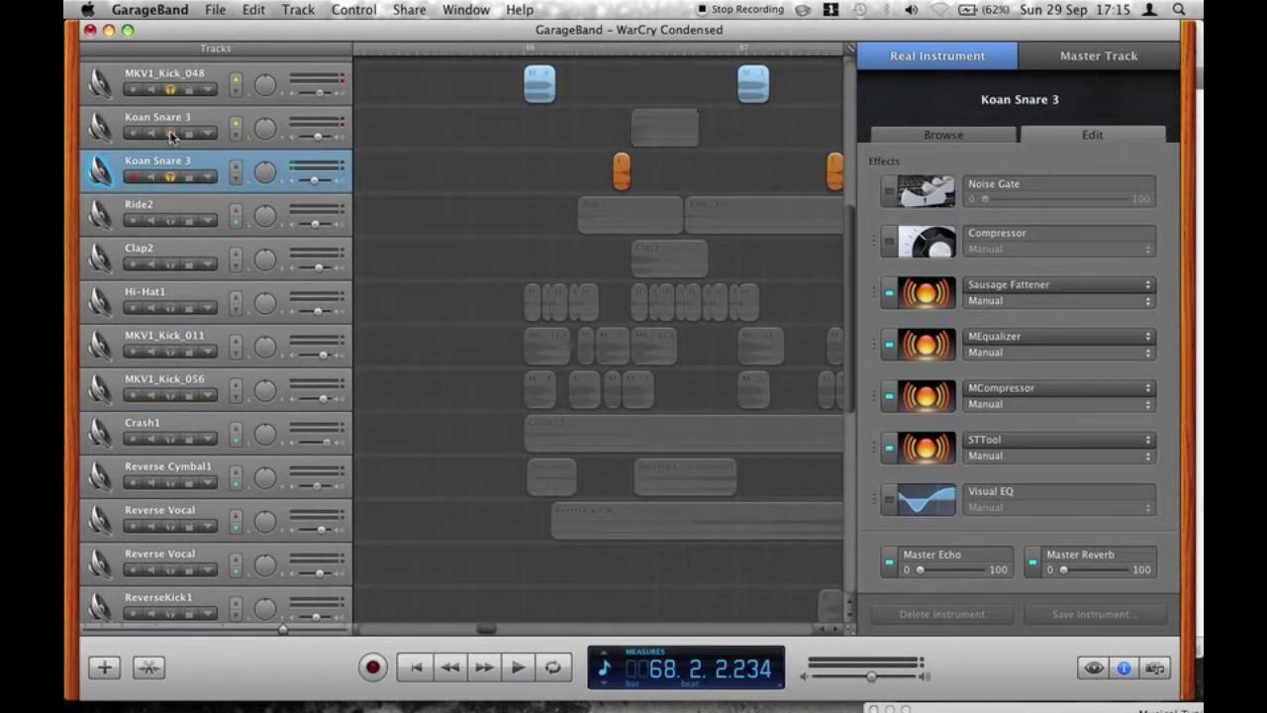
click(170, 89)
click(612, 51)
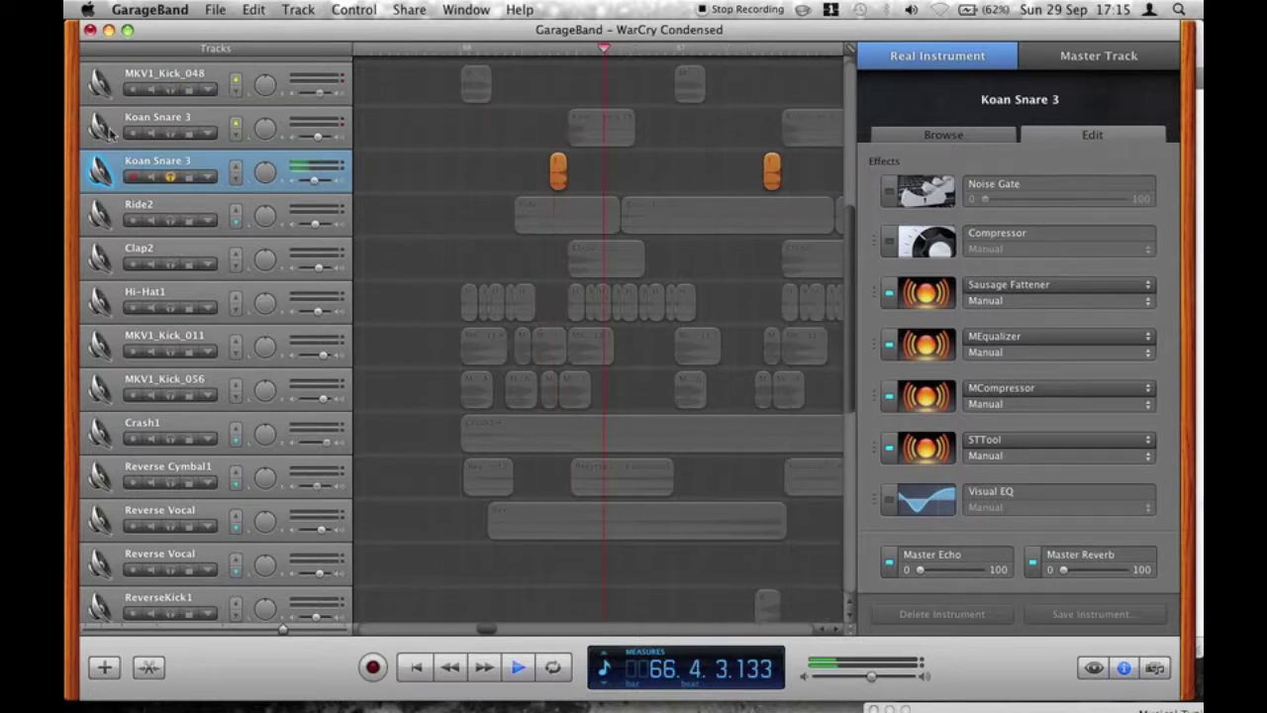
Solo the upper Koan Snare 3 track as well and listen to both snare layers together from bar 66, beat 2.
click(164, 134)
click(407, 51)
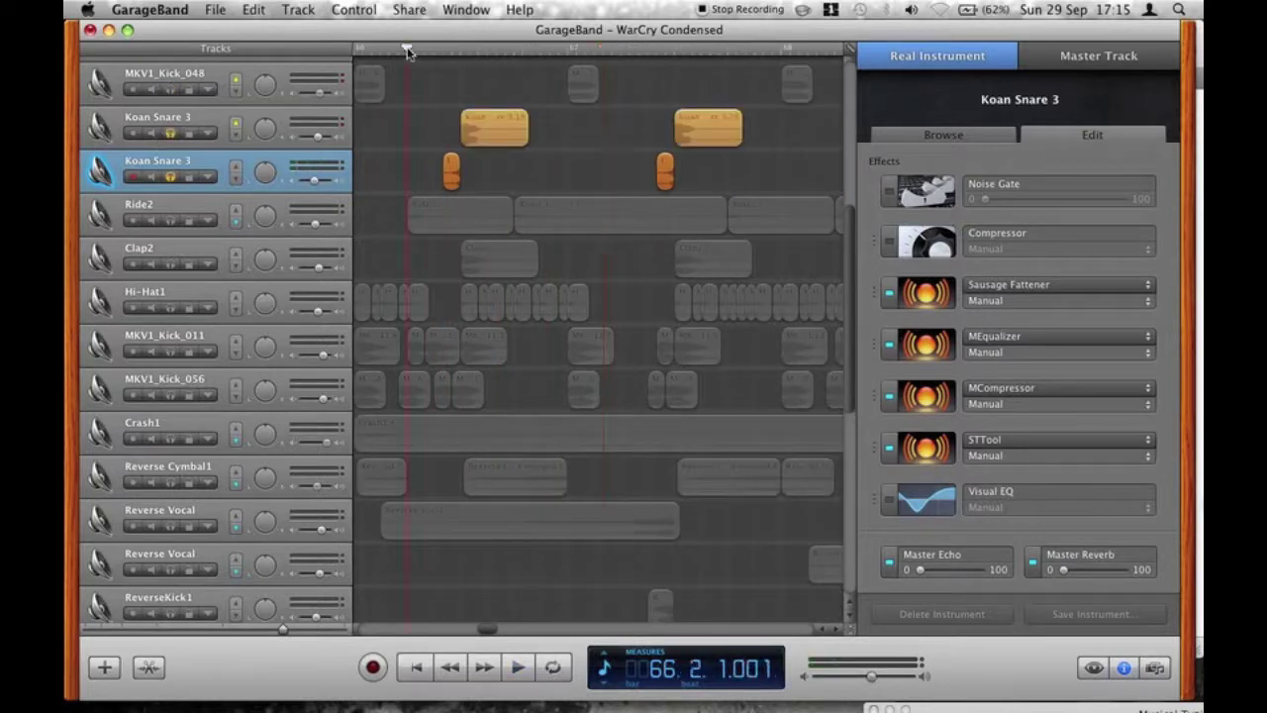
key(space)
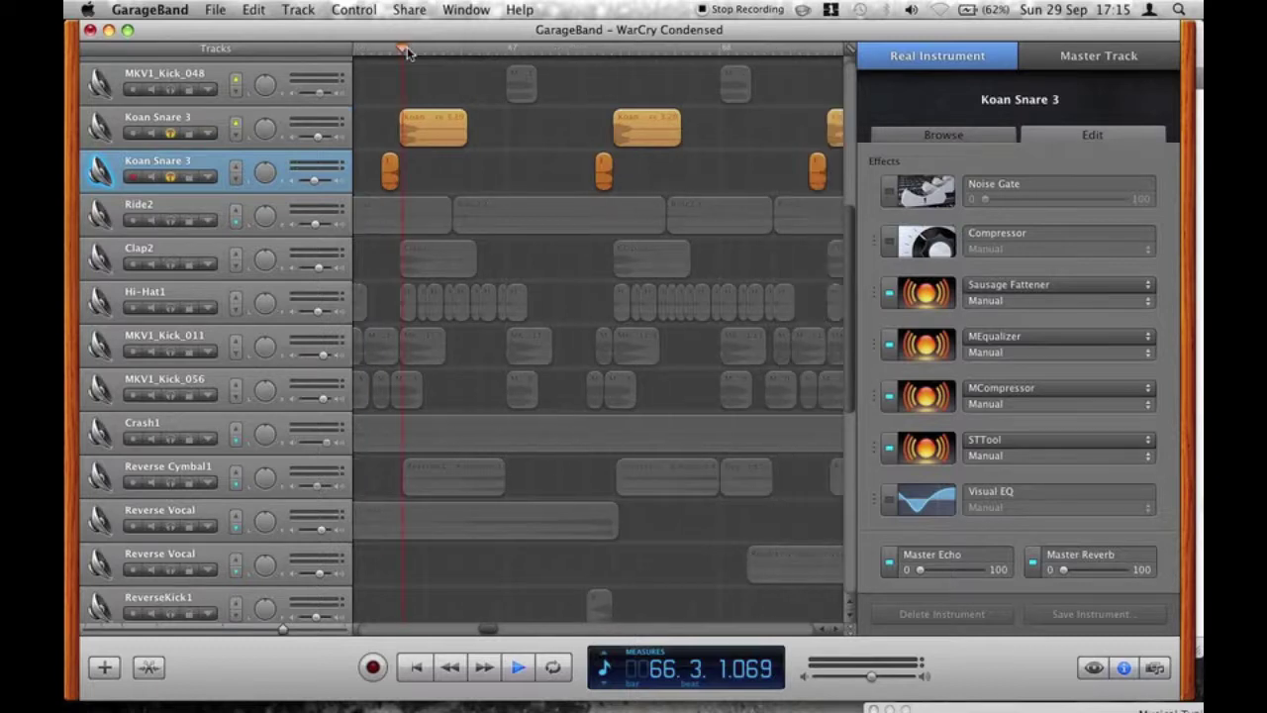
scroll(469, 253, left, 5)
key(space)
Unsolo both Koan Snare 3 tracks and look over the crash, reverse cymbal, reverse vocal and ReverseKick1 tracks around bar 66.
click(170, 188)
click(170, 148)
scroll(646, 148, left, 5)
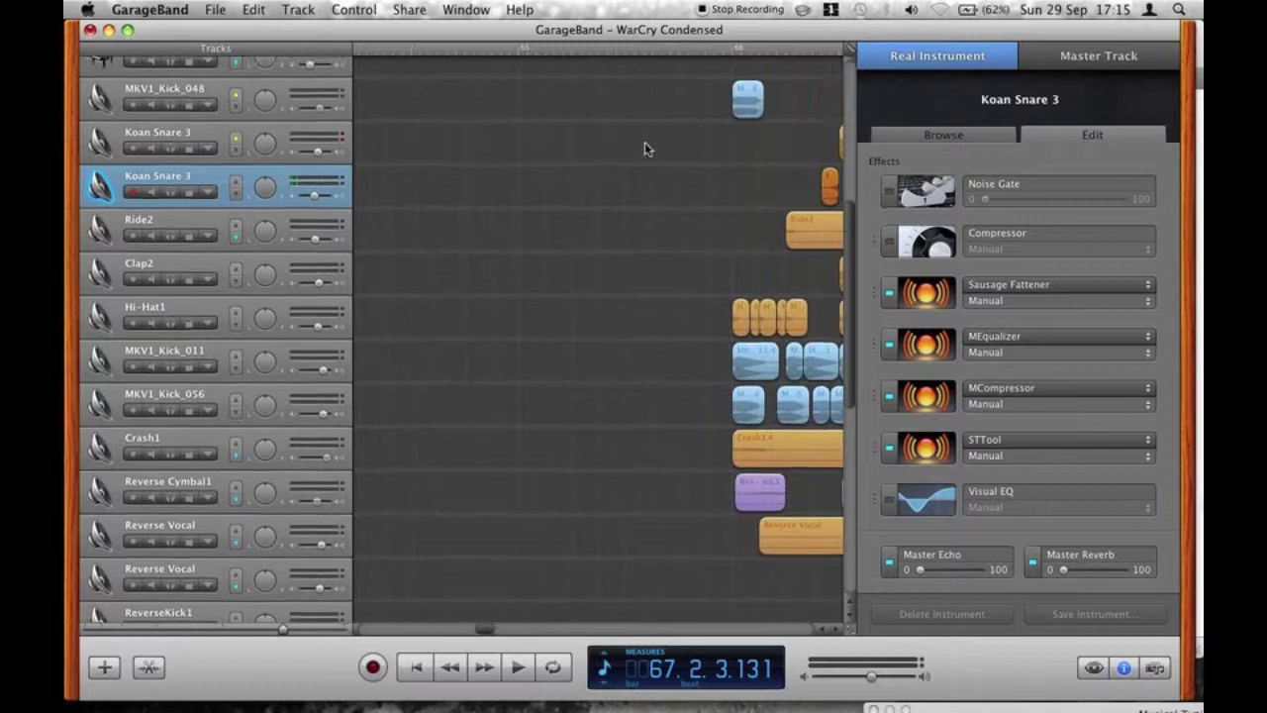
scroll(644, 149, up, 2)
scroll(644, 149, right, 2)
scroll(644, 149, left, 2)
scroll(643, 149, down, 8)
scroll(644, 148, right, 3)
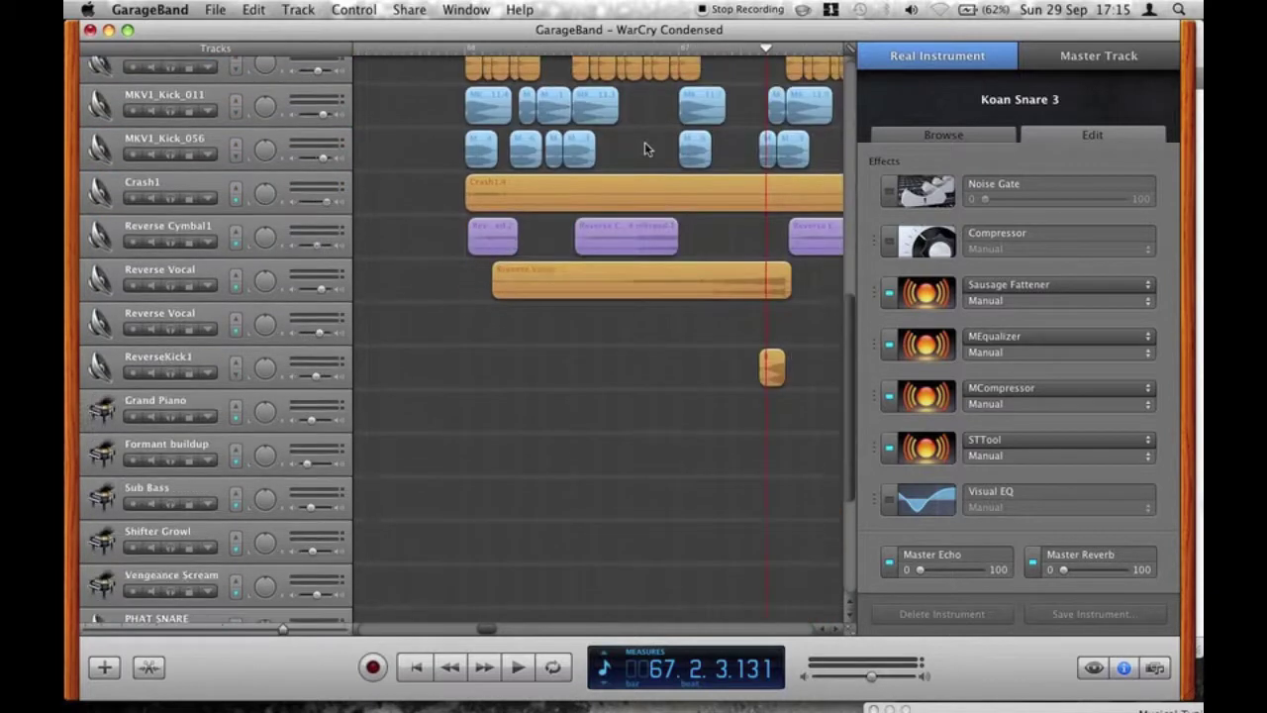